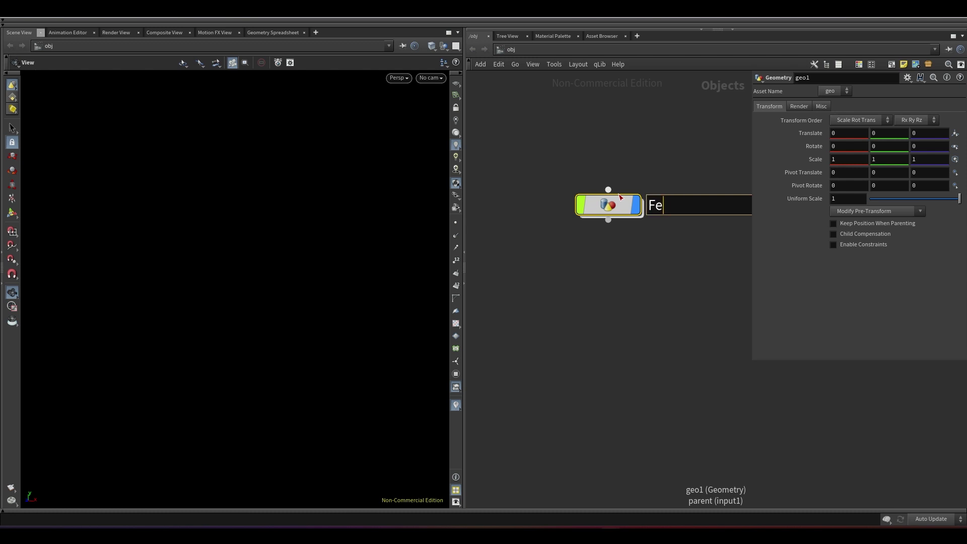
# Name the geometry object Fence and place a Draw Curve node inside it
pyautogui.press('g')
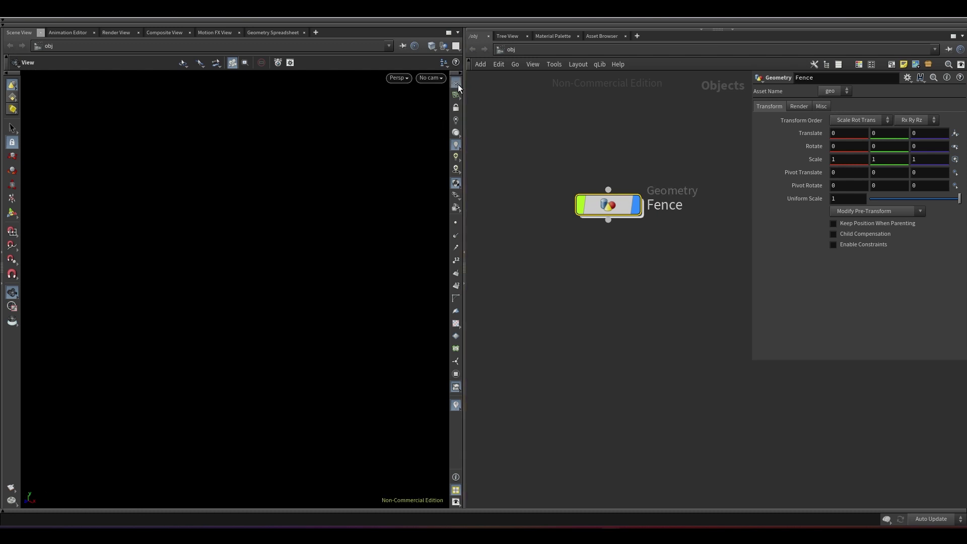
pyautogui.doubleClick(635, 212)
pyautogui.press('Tab')
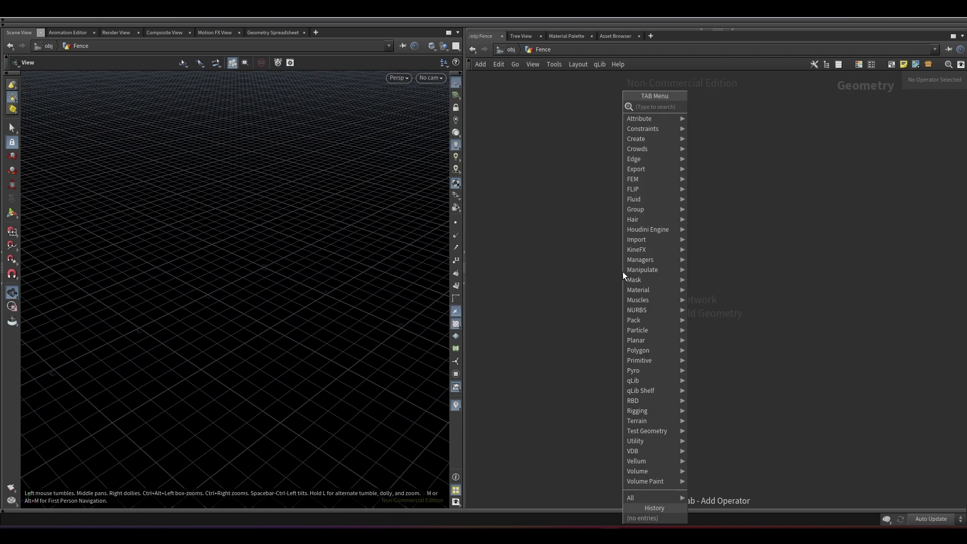
pyautogui.write('dr')
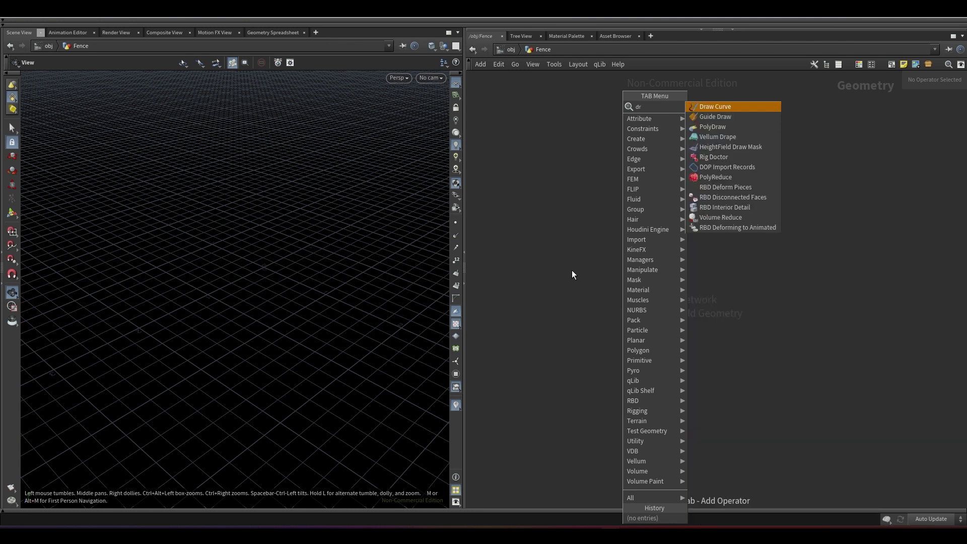
pyautogui.press('Return')
pyautogui.click(573, 270)
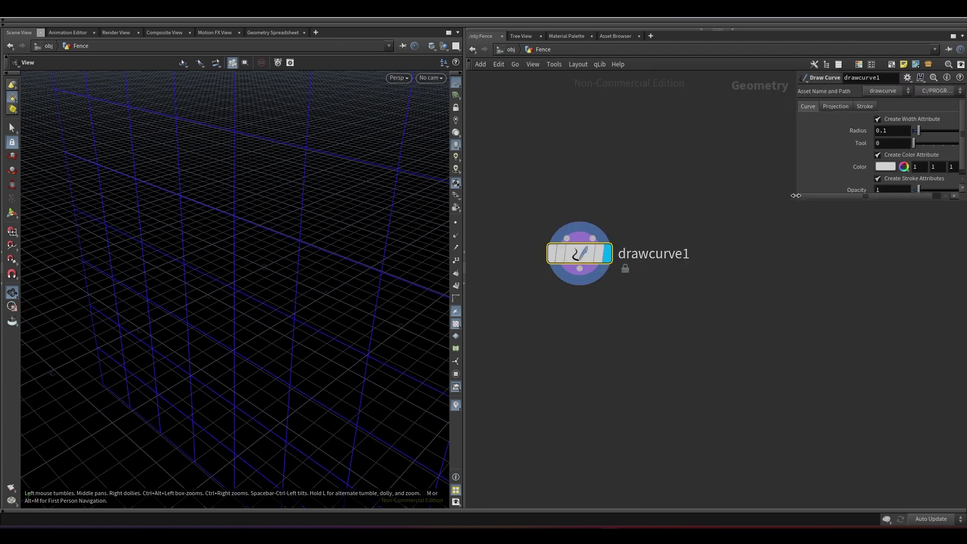
# Set the Draw Curve projection to ZX Plane and turn off its guide geometry
pyautogui.click(835, 106)
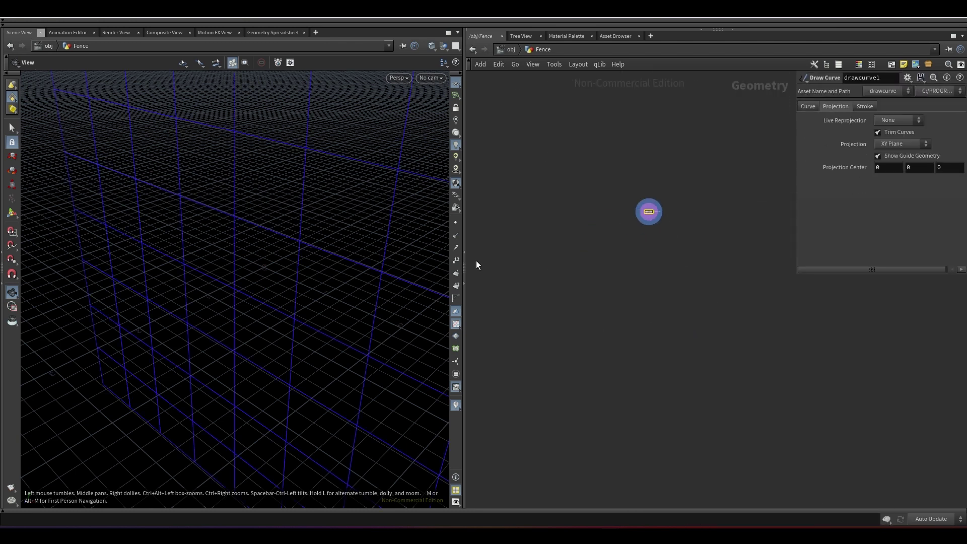
pyautogui.click(900, 145)
pyautogui.click(892, 174)
pyautogui.click(905, 158)
# Draw a freehand open, winding curve around the origin on the ground plane as the fence path
pyautogui.press('Return')
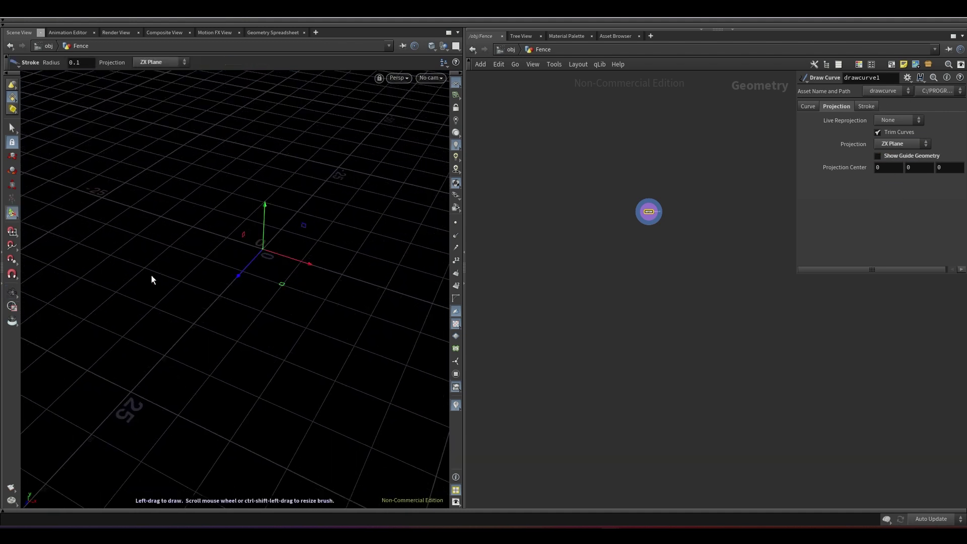
pyautogui.moveTo(89, 186)
pyautogui.mouseDown()
pyautogui.moveTo(349, 264)
pyautogui.moveTo(81, 421)
pyautogui.mouseUp()
pyautogui.press('Escape')
pyautogui.moveTo(272, 242)
pyautogui.mouseDown()
pyautogui.moveTo(309, 209)
pyautogui.moveTo(357, 277)
pyautogui.moveTo(396, 287)
pyautogui.mouseUp()
# Add a Null node fed by the Draw Curve node's output
pyautogui.scroll(3, 395, 287)
pyautogui.moveTo(684, 215); pyautogui.dragTo(603, 186, button='middle')
pyautogui.scroll(5, 603, 186)
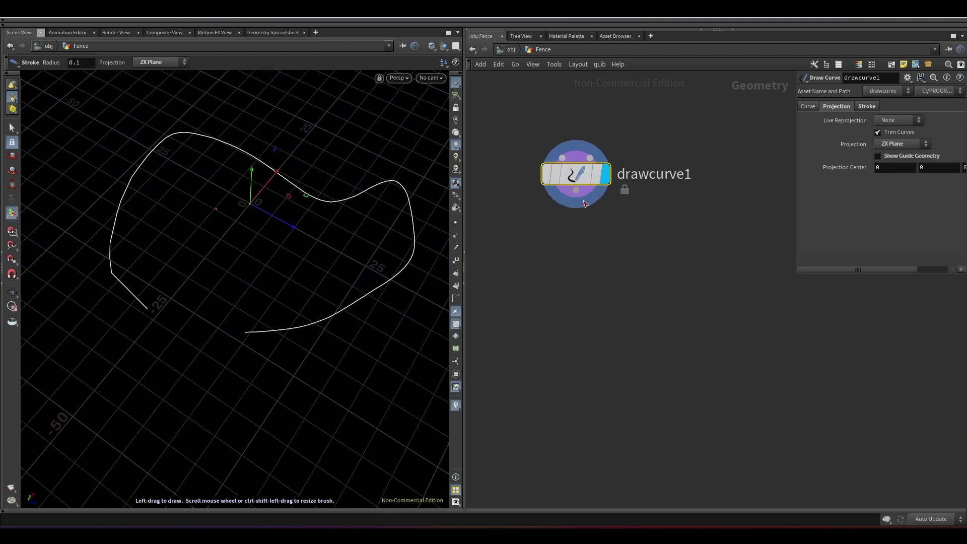
pyautogui.click(576, 191)
pyautogui.press('Tab')
pyautogui.write('null')
pyautogui.press('Return')
pyautogui.click(589, 283)
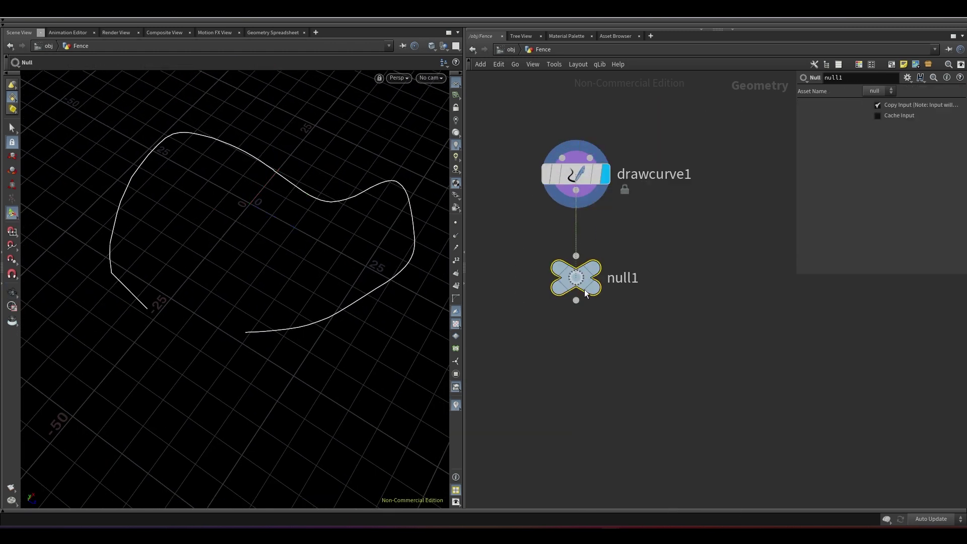
# Rename the Null node below the drawn curve as IN_CURVE
pyautogui.click(667, 290)
pyautogui.moveTo(587, 284)
pyautogui.write('IN_CY')
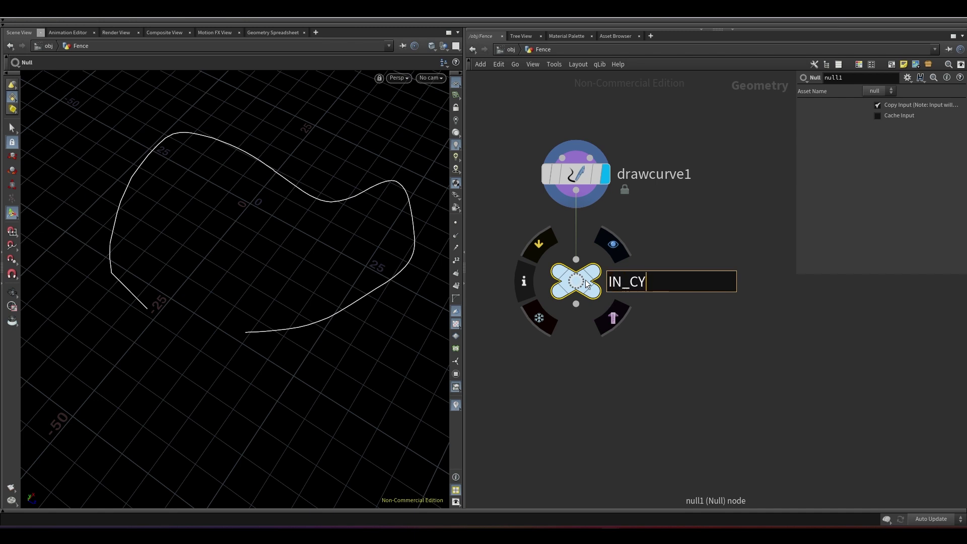
pyautogui.press('BackSpace')
pyautogui.write('URVE')
pyautogui.press('Return')
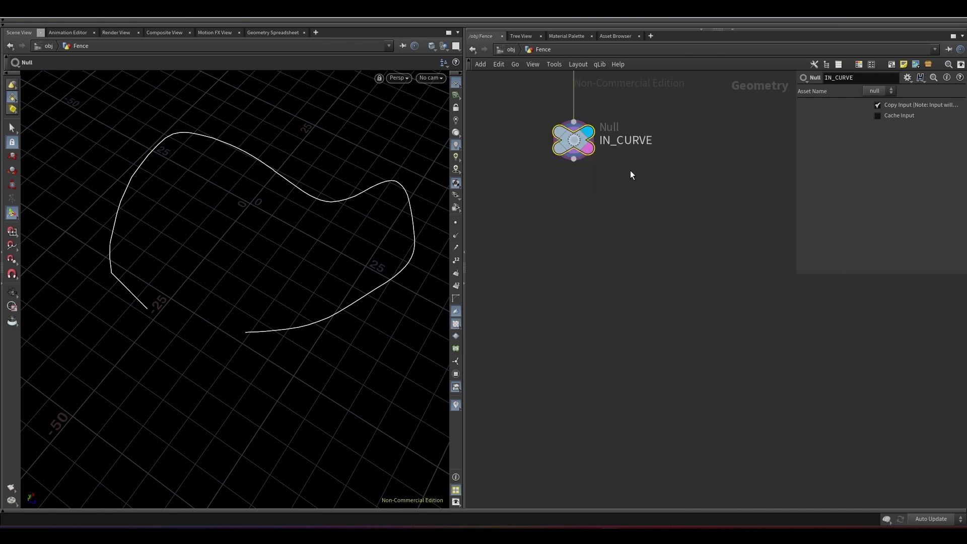
# Add a Resample node after IN_CURVE and show the curve's points in the viewport
pyautogui.press('Tab')
pyautogui.write('resample')
pyautogui.press('Return')
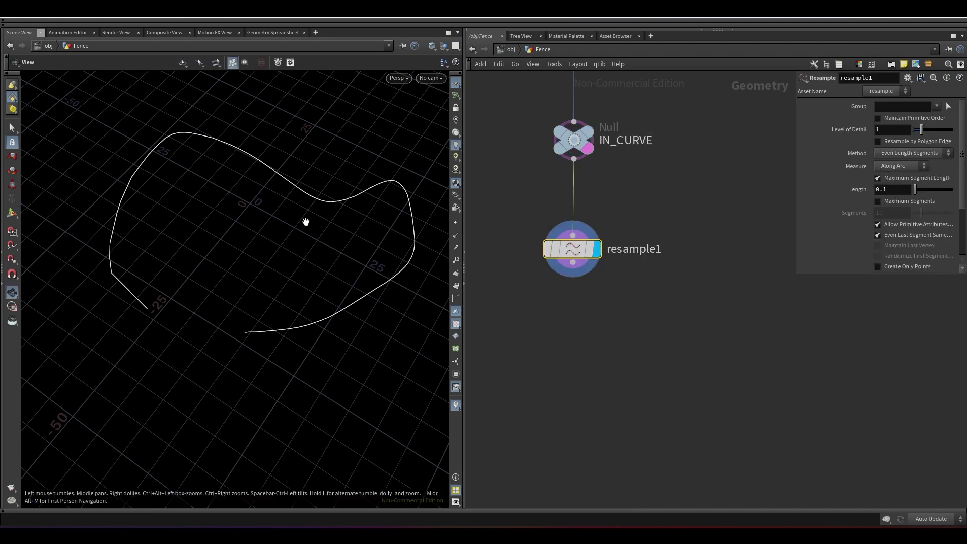
pyautogui.keyDown('alt'); pyautogui.moveTo(305, 221); pyautogui.dragTo(331, 236); pyautogui.keyUp('alt')
pyautogui.click(455, 222)
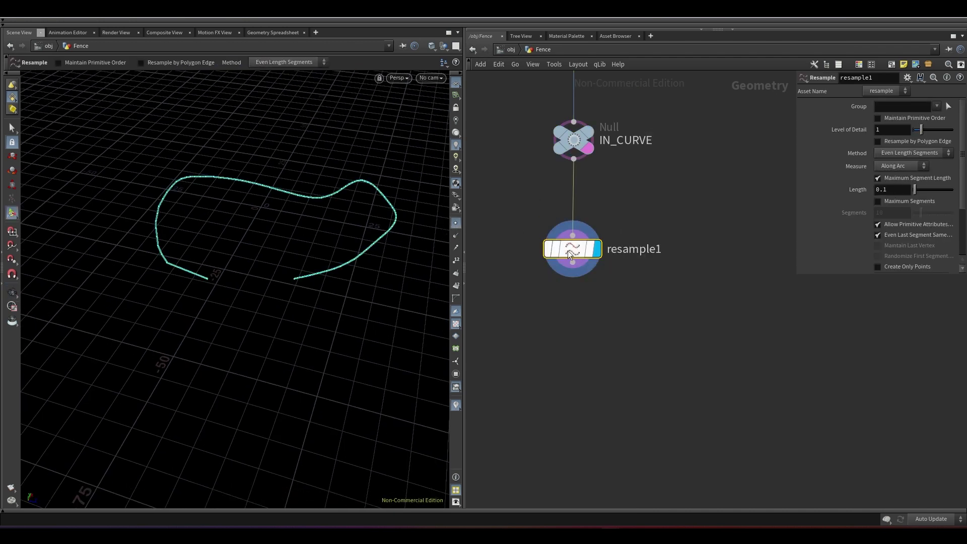
# Compare the curve's point distribution with the Resample node bypassed and enabled
pyautogui.click(548, 248)
pyautogui.keyDown('alt'); pyautogui.moveTo(368, 205); pyautogui.dragTo(436, 140, button='right'); pyautogui.keyUp('alt')
pyautogui.moveTo(388, 158); pyautogui.dragTo(376, 226)
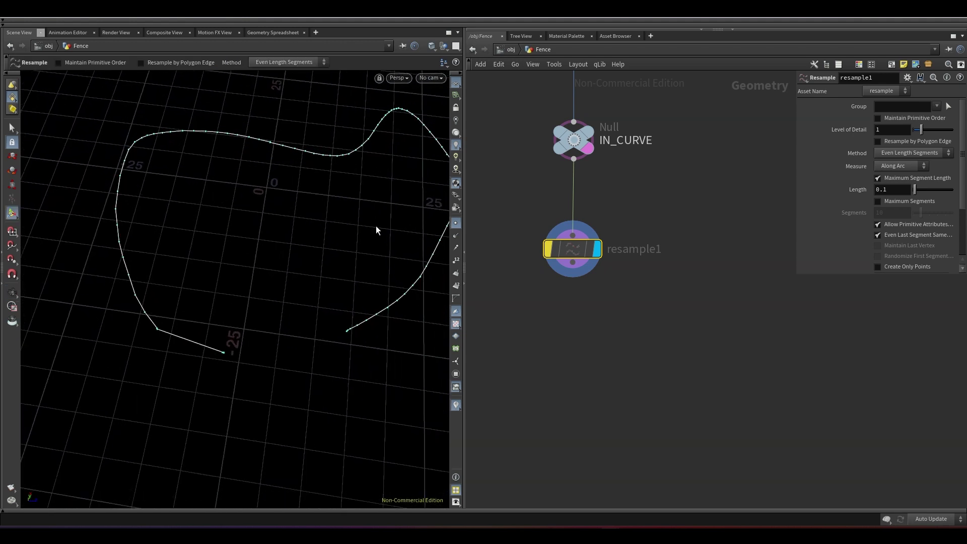
pyautogui.click(549, 249)
pyautogui.moveTo(479, 221); pyautogui.dragTo(508, 239)
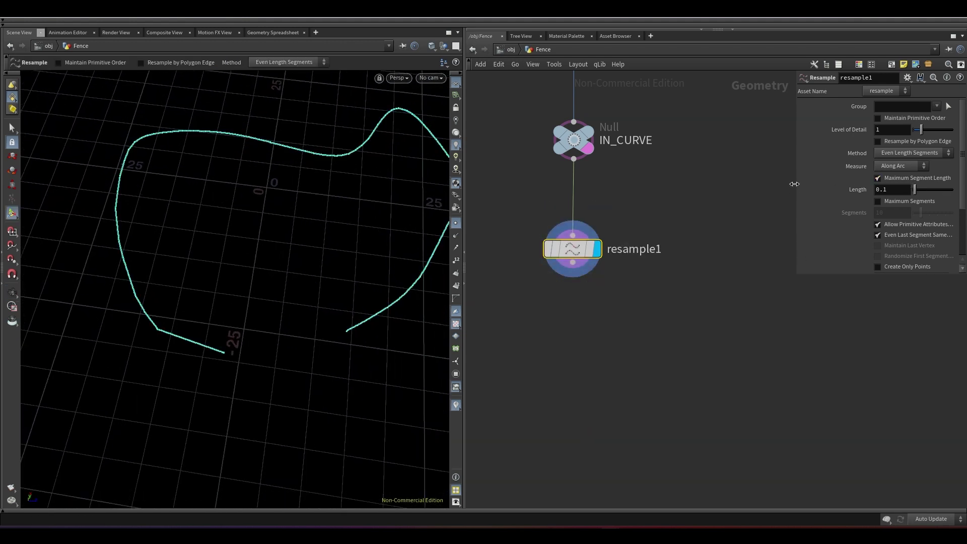
# Limit the curve's Resample node by maximum segments, 10, instead of maximum segment length
pyautogui.moveTo(794, 184); pyautogui.dragTo(729, 185)
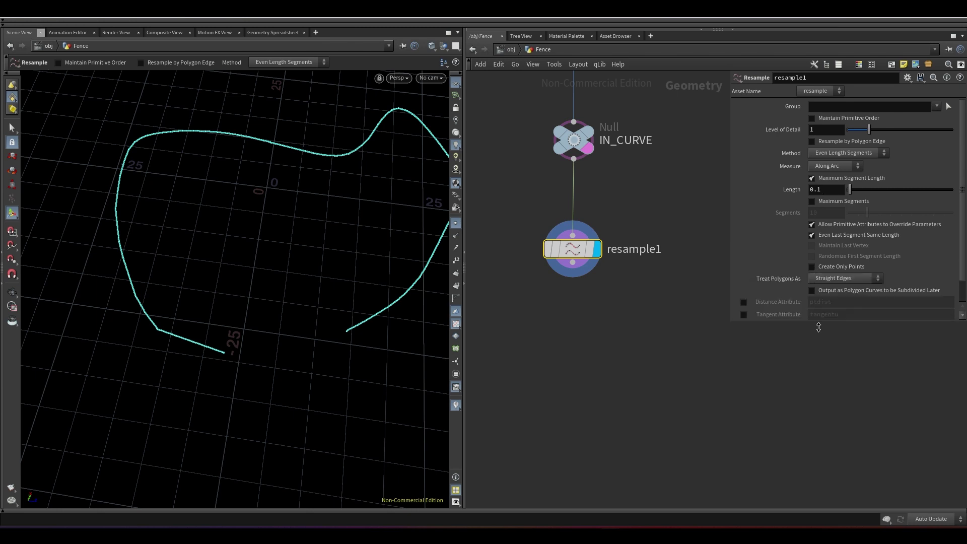
pyautogui.click(812, 178)
pyautogui.click(826, 201)
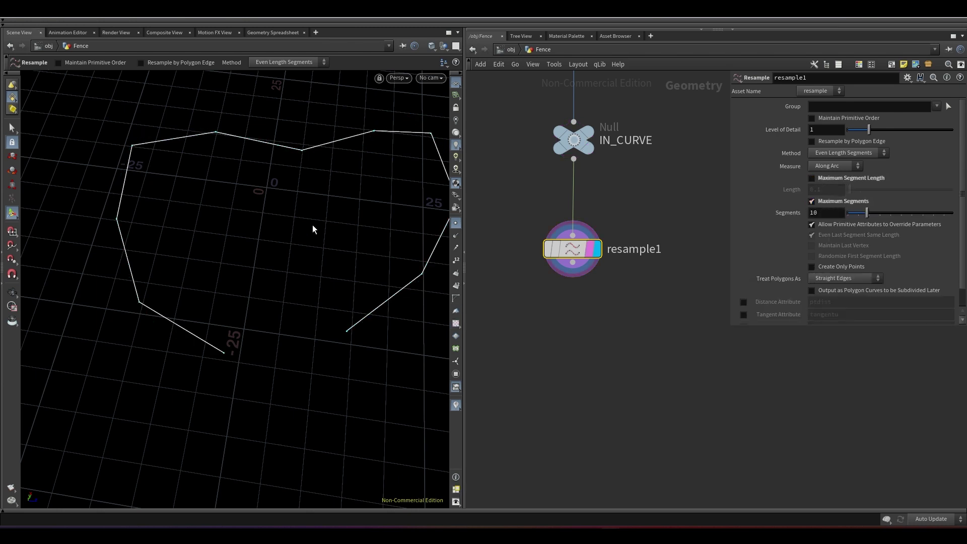
pyautogui.moveTo(311, 229)
pyautogui.keyDown('alt'); pyautogui.mouseDown(button='right')
pyautogui.moveTo(326, 210)
pyautogui.moveTo(303, 212)
pyautogui.mouseUp(button='right'); pyautogui.keyUp('alt')
pyautogui.keyDown('alt'); pyautogui.moveTo(302, 213); pyautogui.dragTo(271, 231, button='middle'); pyautogui.keyUp('alt')
pyautogui.moveTo(271, 231); pyautogui.dragTo(285, 214)
pyautogui.press('Return')
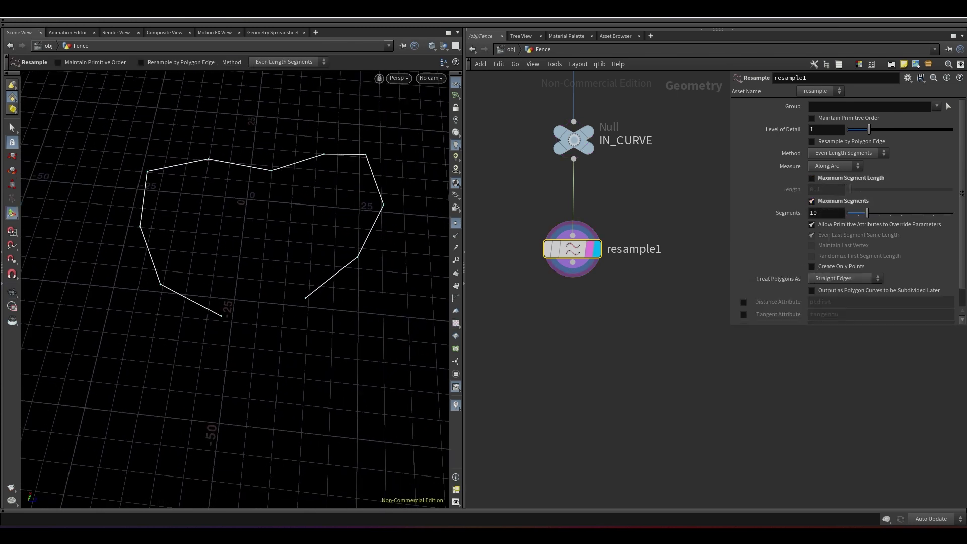
# Add an Attribute Wrangle node after the curve's Resample node and display its output
pyautogui.scroll(-3, 654, 283)
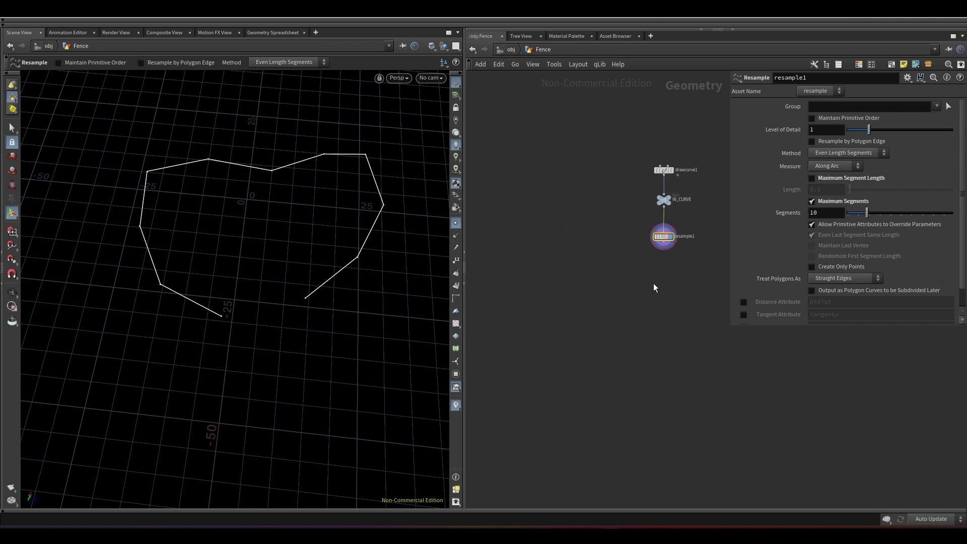
pyautogui.press('Tab')
pyautogui.press('Escape')
pyautogui.click(648, 245)
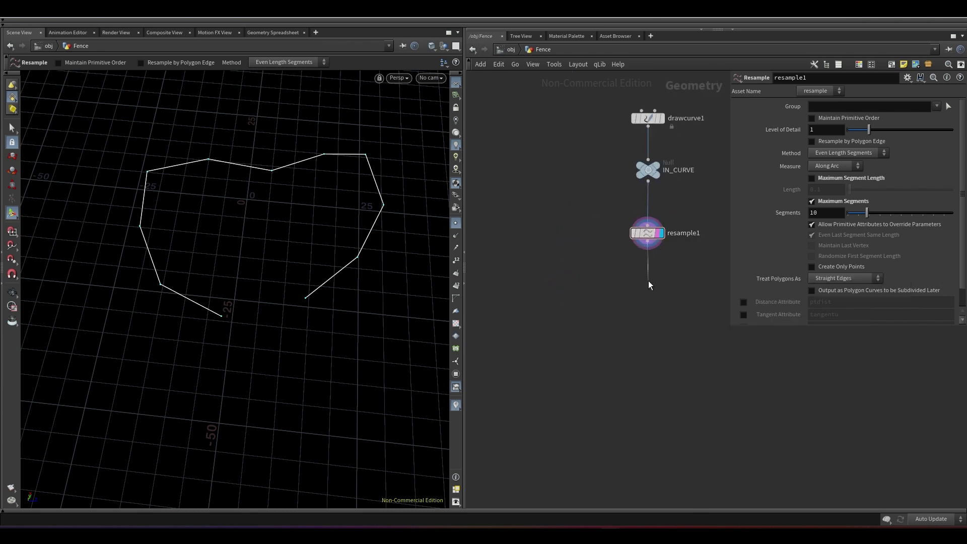
pyautogui.click(649, 281)
pyautogui.write('atwra')
pyautogui.press('Return')
pyautogui.click(663, 280)
# Define the point normals in the Attribute Wrangle with the expression @N = set(1,0,0); and show point normals in the viewport
pyautogui.hotkey('space', 'g')
pyautogui.moveTo(322, 202); pyautogui.dragTo(342, 264)
pyautogui.press('Return')
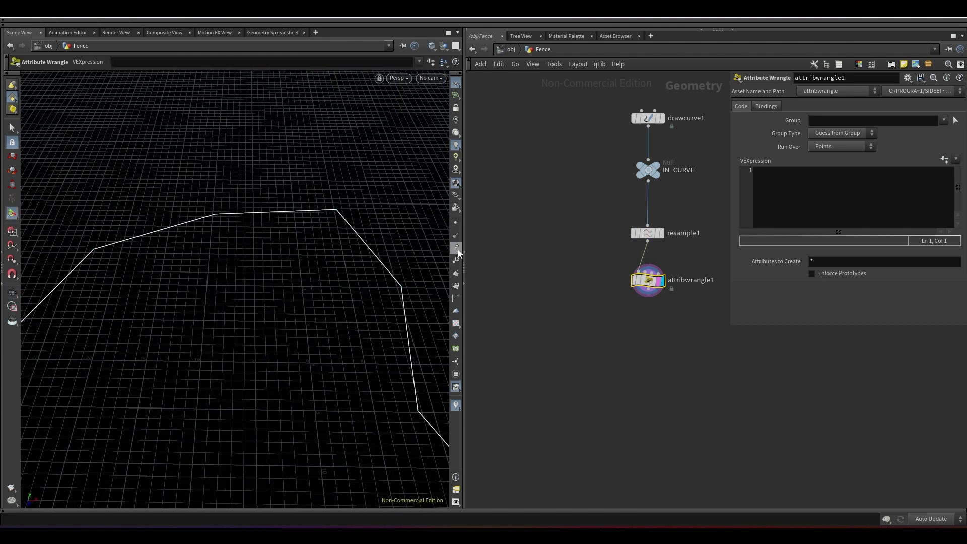
pyautogui.click(823, 206)
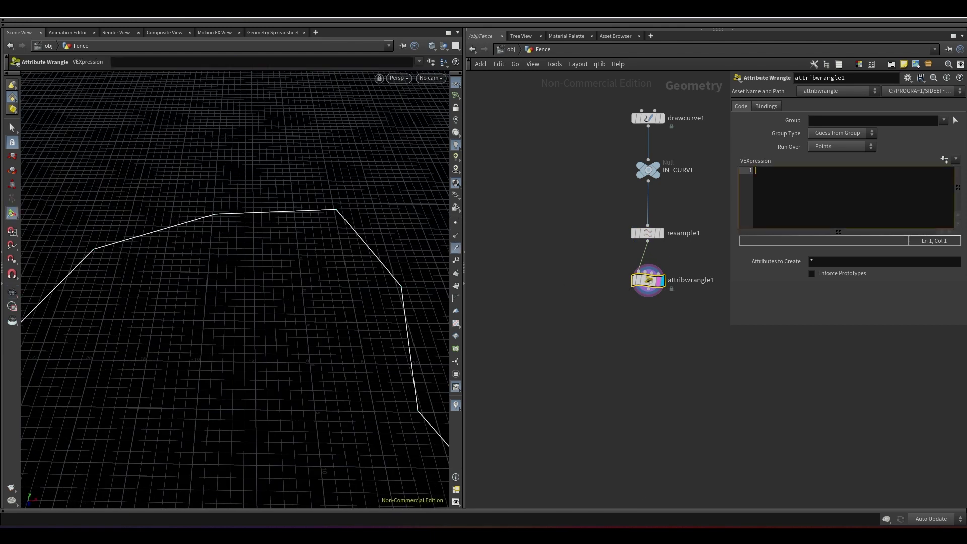
pyautogui.write('@N = set(1,0,0);')
pyautogui.click(697, 376)
# Inspect the direction of the curve's point normals, and turn the normals display back off
pyautogui.keyDown('alt'); pyautogui.moveTo(347, 166); pyautogui.dragTo(436, 201); pyautogui.keyUp('alt')
pyautogui.click(453, 248)
pyautogui.click(453, 239)
pyautogui.press('Escape')
pyautogui.moveTo(315, 218); pyautogui.dragTo(222, 252)
pyautogui.press('Return')
pyautogui.keyDown('alt'); pyautogui.moveTo(198, 266); pyautogui.dragTo(304, 268, button='middle'); pyautogui.keyUp('alt')
pyautogui.keyDown('alt'); pyautogui.moveTo(304, 267); pyautogui.dragTo(272, 380, button='right'); pyautogui.keyUp('alt')
pyautogui.scroll(-5, 666, 265)
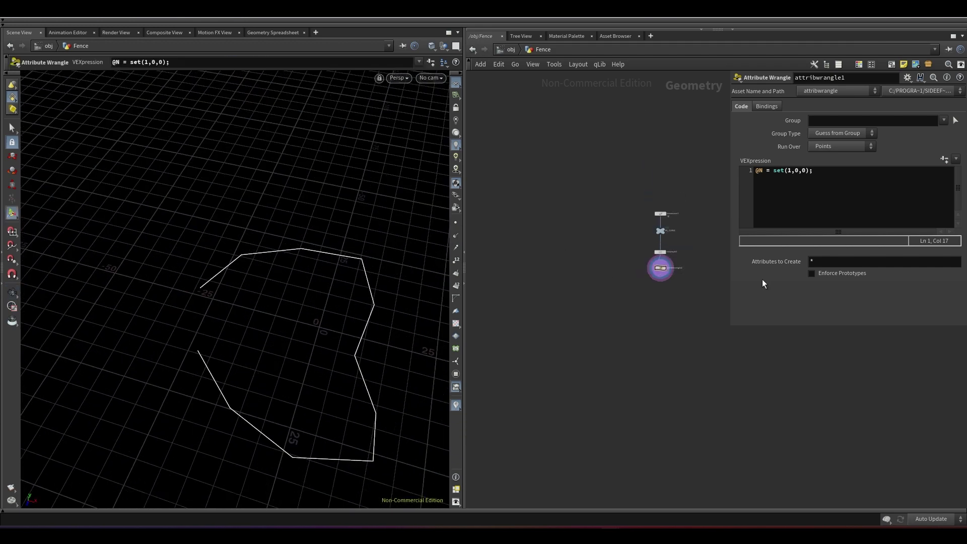
# Switch to the browser's fence image results and examine chain-link and privacy fence pictures as reference
pyautogui.hotkey('alt', 'Tab')
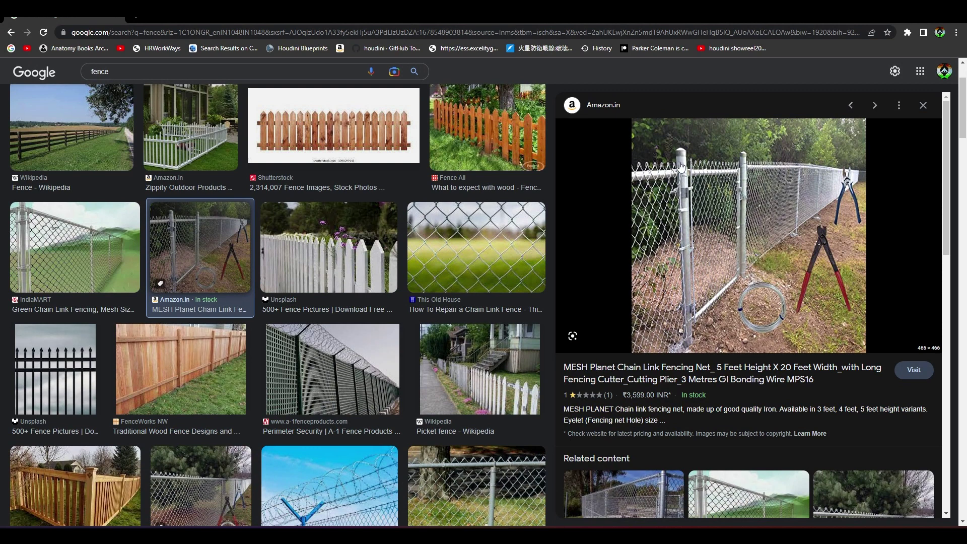
pyautogui.scroll(-7, 755, 313)
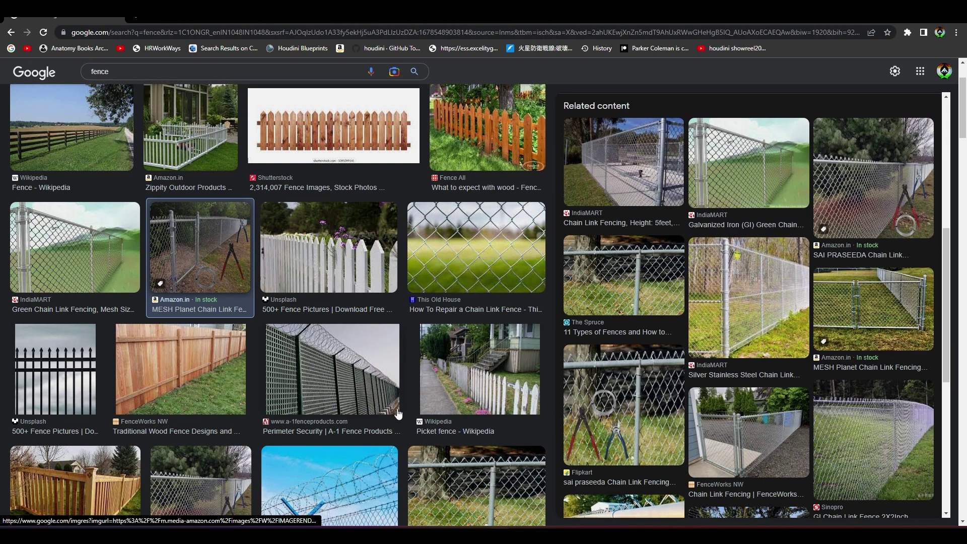
pyautogui.scroll(-4, 398, 413)
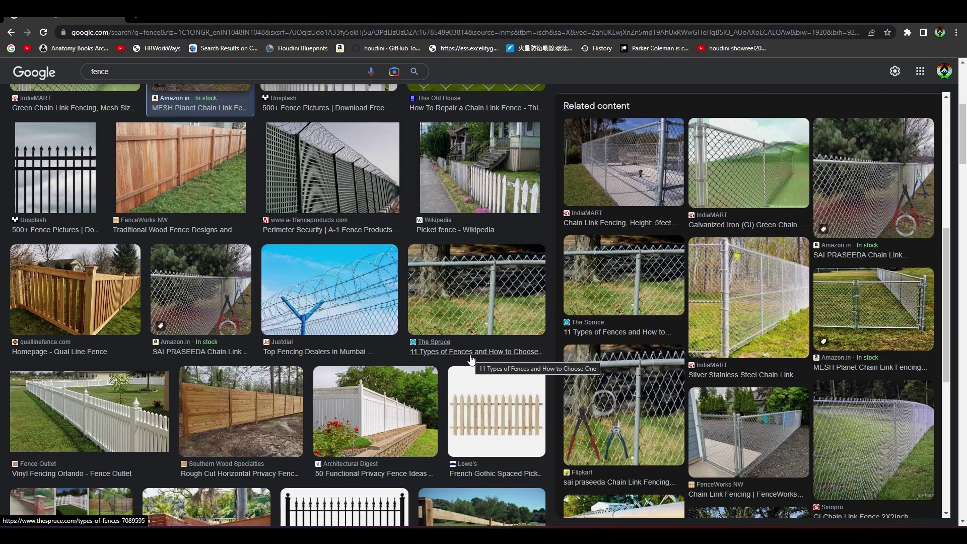
pyautogui.click(375, 408)
pyautogui.scroll(-3, 705, 339)
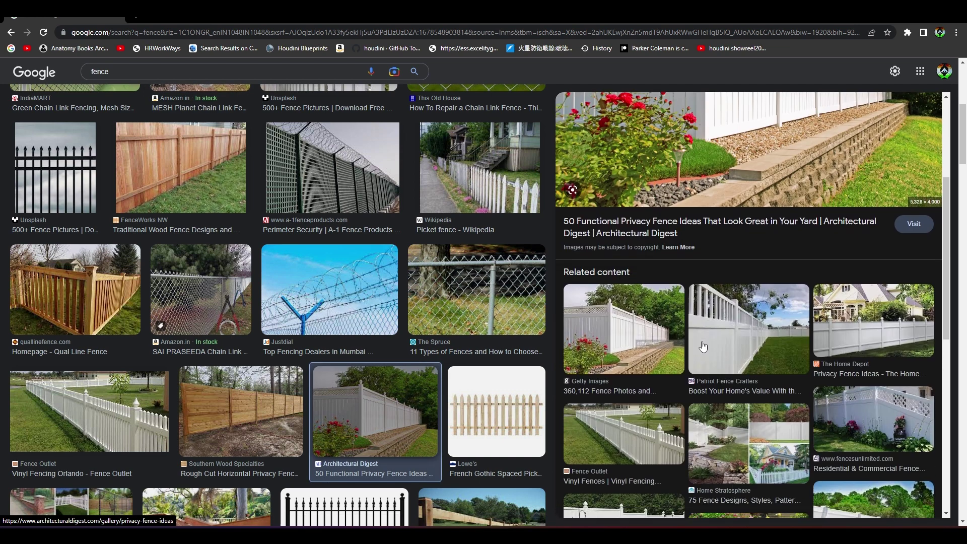
pyautogui.click(862, 338)
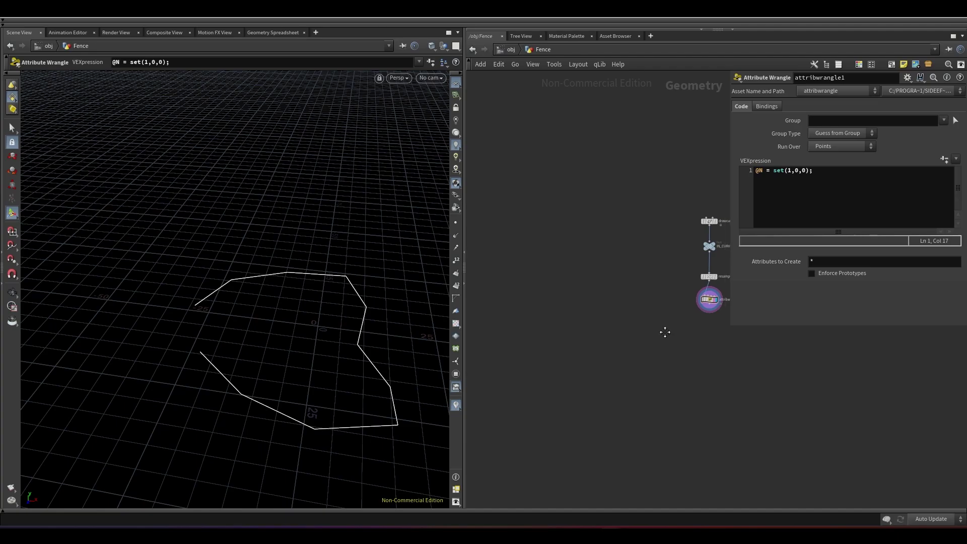
# Return to Houdini and add a separate Line node beside the curve network with a length of 8
pyautogui.scroll(3, 564, 334)
pyautogui.scroll(-3, 595, 243)
pyautogui.press('Tab')
pyautogui.write('box')
pyautogui.press('Return')
pyautogui.click(567, 173)
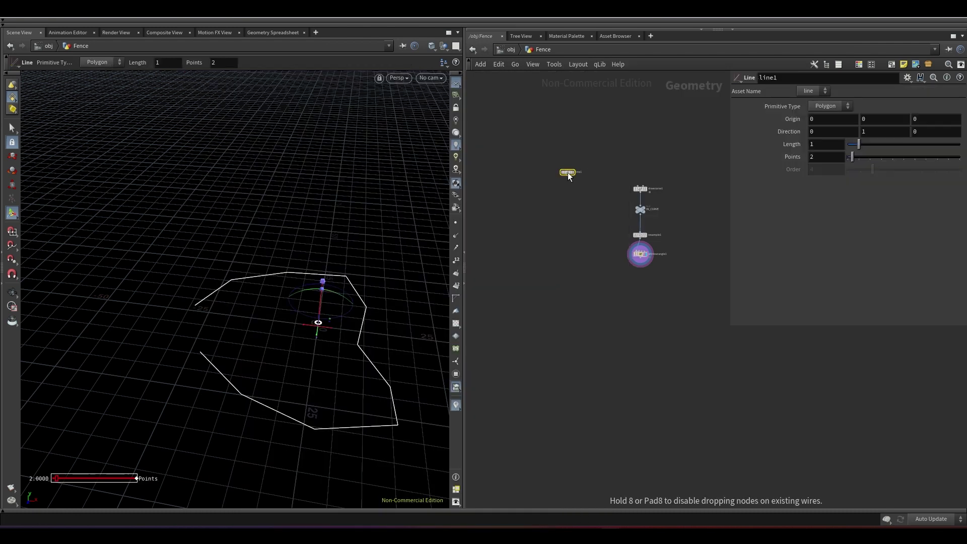
pyautogui.scroll(2, 568, 172)
pyautogui.click(795, 146)
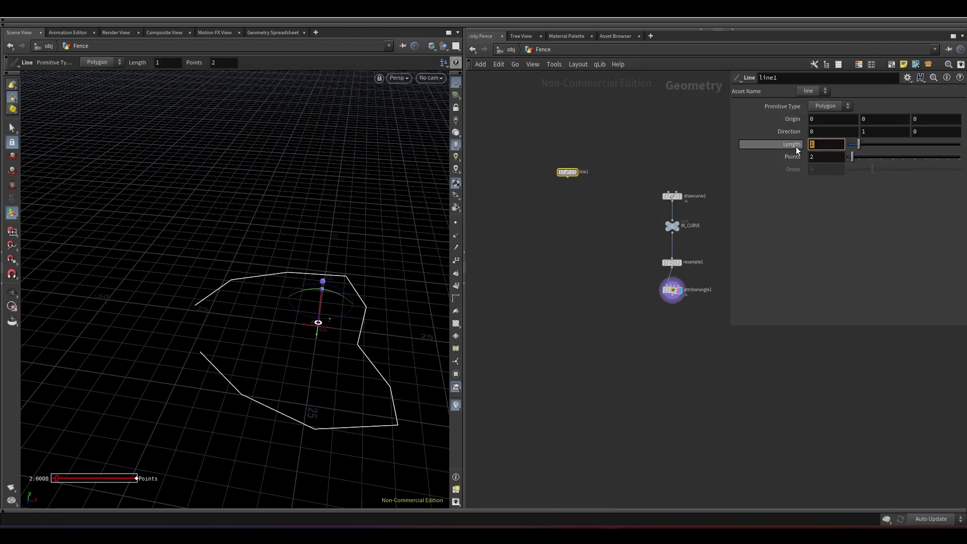
pyautogui.write('8')
# Display the Line node's output and frame the vertical line in the viewport
pyautogui.scroll(-1, 602, 228)
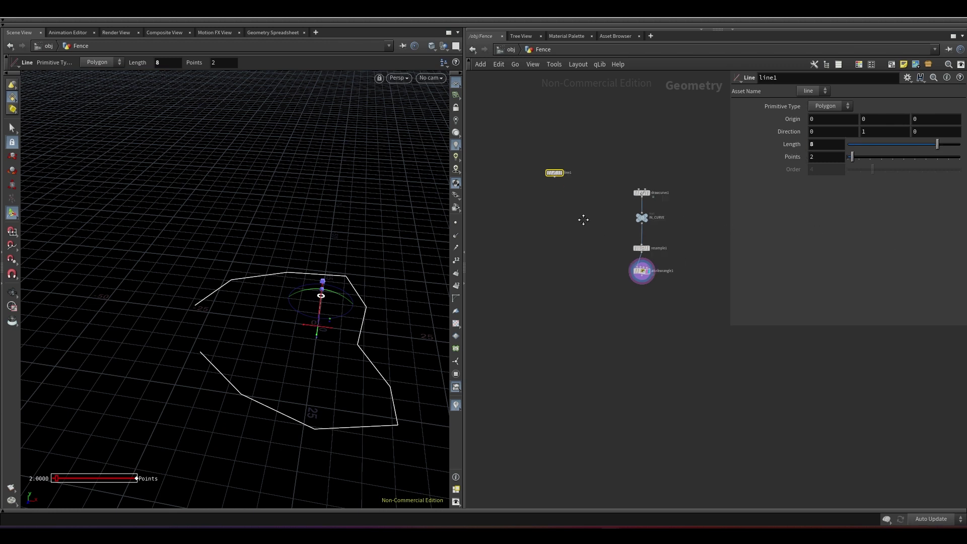
pyautogui.moveTo(603, 229); pyautogui.dragTo(616, 218, button='middle')
pyautogui.scroll(4, 334, 288)
pyautogui.scroll(3, 594, 175)
pyautogui.click(584, 167)
pyautogui.press('Escape')
pyautogui.moveTo(313, 243); pyautogui.dragTo(218, 277)
pyautogui.press('Return')
pyautogui.click(58, 35)
pyautogui.click(21, 33)
pyautogui.scroll(5, 197, 217)
pyautogui.keyDown('alt'); pyautogui.moveTo(241, 221); pyautogui.dragTo(312, 299); pyautogui.keyUp('alt')
pyautogui.scroll(2, 567, 190)
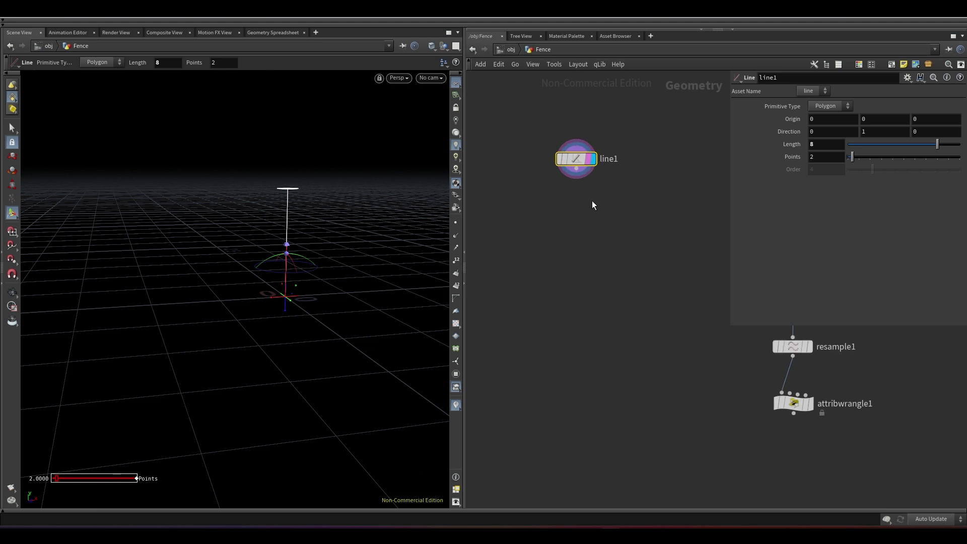
# Add a Resample node fed by the Line node's output
pyautogui.moveTo(629, 199); pyautogui.dragTo(676, 198, button='middle')
pyautogui.moveTo(621, 158); pyautogui.dragTo(539, 148)
pyautogui.click(538, 158)
pyautogui.press('Tab')
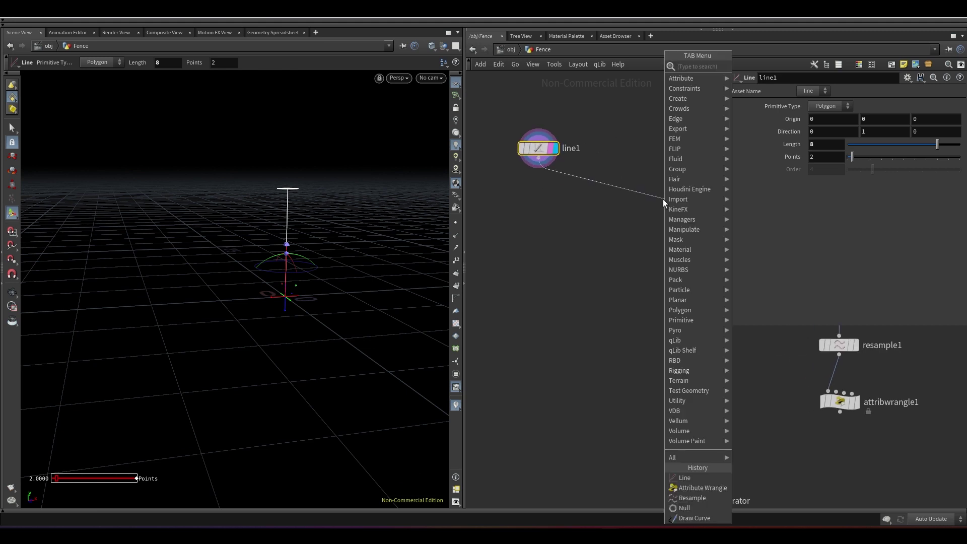
pyautogui.write('re')
pyautogui.click(774, 106)
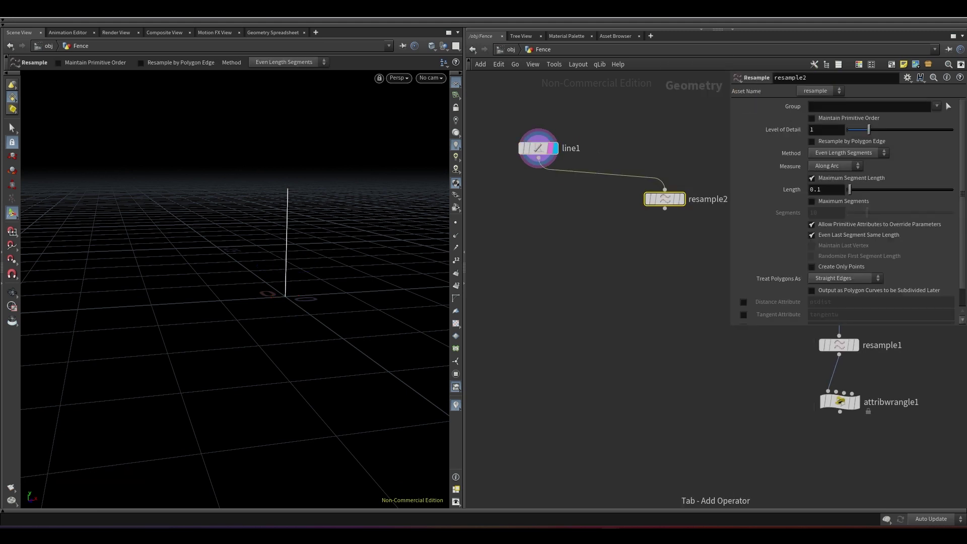
# Limit the line's Resample node by maximum segments, 10, instead of segment length, and display its output
pyautogui.click(812, 178)
pyautogui.click(812, 201)
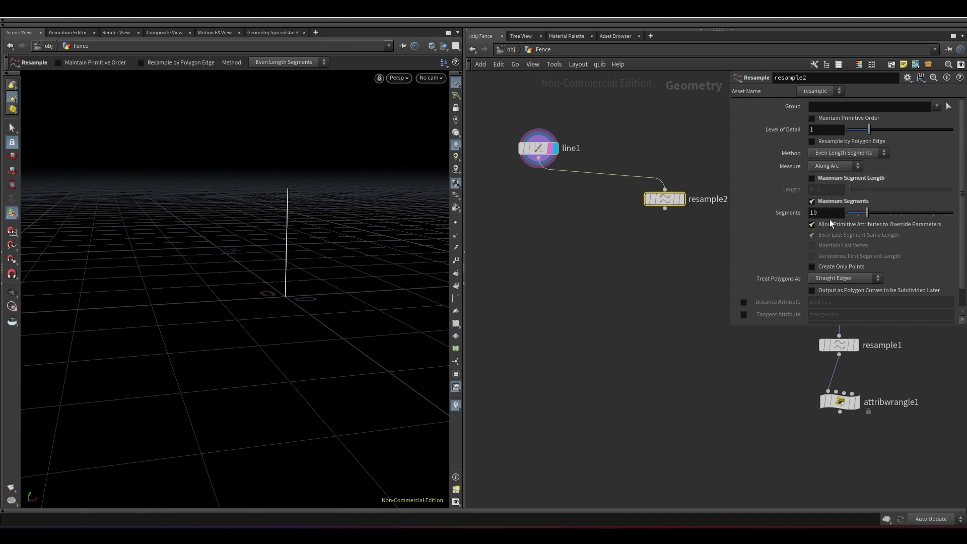
pyautogui.click(682, 200)
pyautogui.scroll(2, 313, 230)
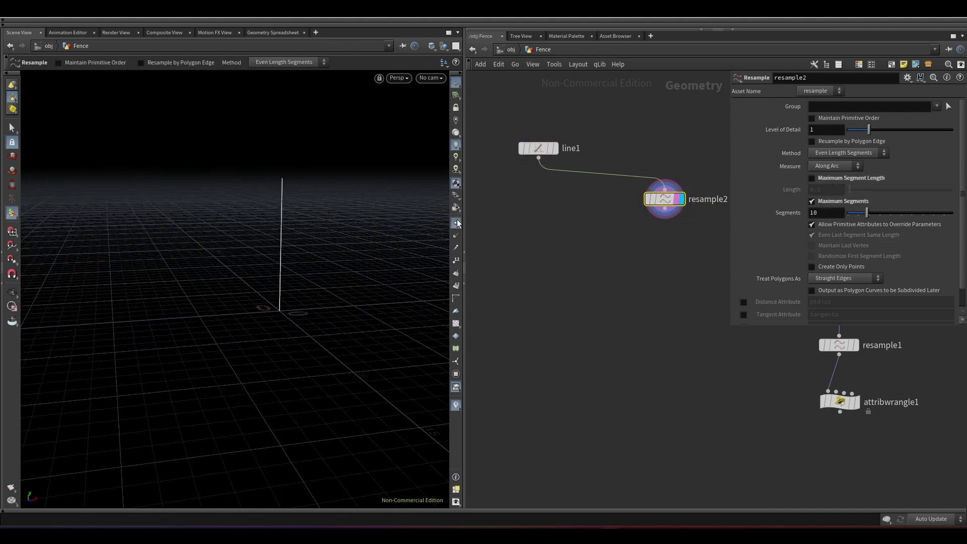
# Show points in the viewport and set the line's Resample node to 50 maximum segments
pyautogui.click(456, 222)
pyautogui.keyDown('alt'); pyautogui.moveTo(322, 237); pyautogui.dragTo(347, 227); pyautogui.keyUp('alt')
pyautogui.press('Return')
pyautogui.doubleClick(826, 213)
pyautogui.write('50')
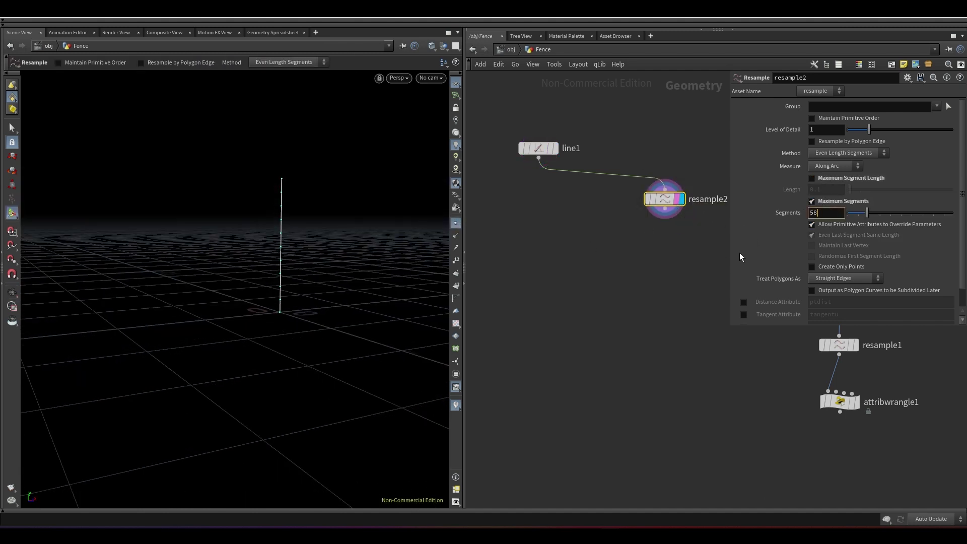
pyautogui.press('Return')
pyautogui.scroll(-2, 536, 217)
pyautogui.scroll(2, 629, 208)
# Add an Attribute Wrangle node after the line's Resample node, display its output, and widen its parameter area
pyautogui.moveTo(569, 182); pyautogui.dragTo(560, 226)
pyautogui.write('atw')
pyautogui.press('Return')
pyautogui.click(578, 226)
pyautogui.click(585, 227)
pyautogui.moveTo(566, 228); pyautogui.dragTo(572, 232)
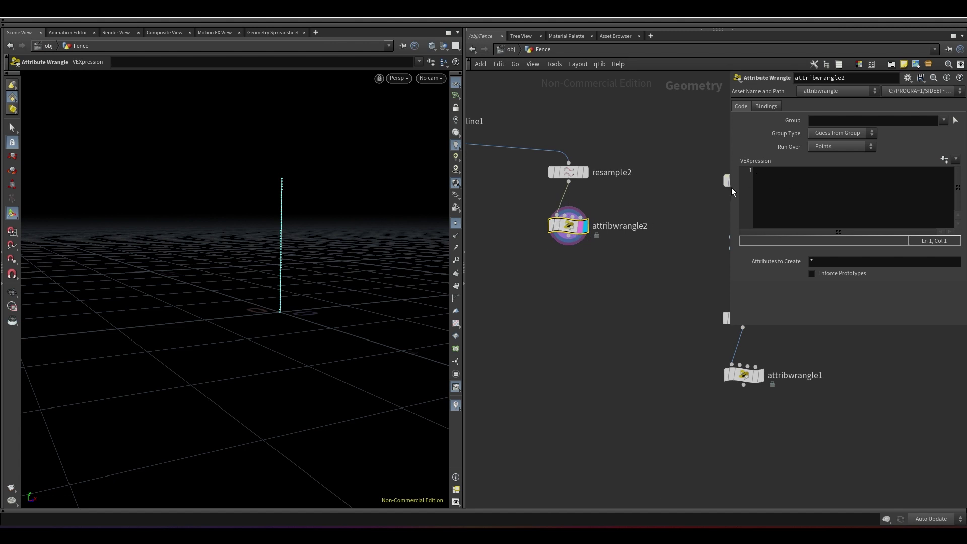
pyautogui.moveTo(731, 198); pyautogui.dragTo(644, 199)
pyautogui.click(792, 194)
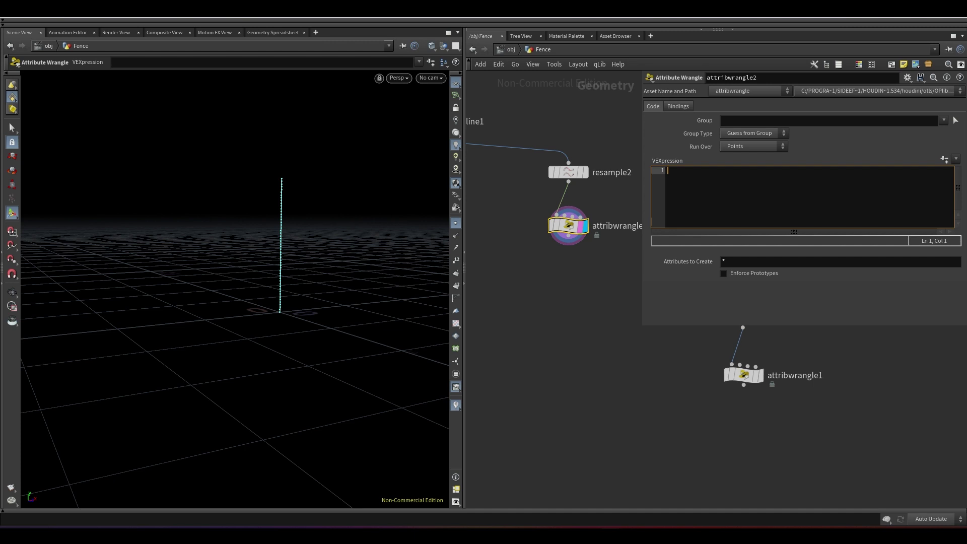
# Enable the Curve U Attribute output, curveu, on the line's Resample node
pyautogui.click(568, 172)
pyautogui.scroll(-1, 685, 319)
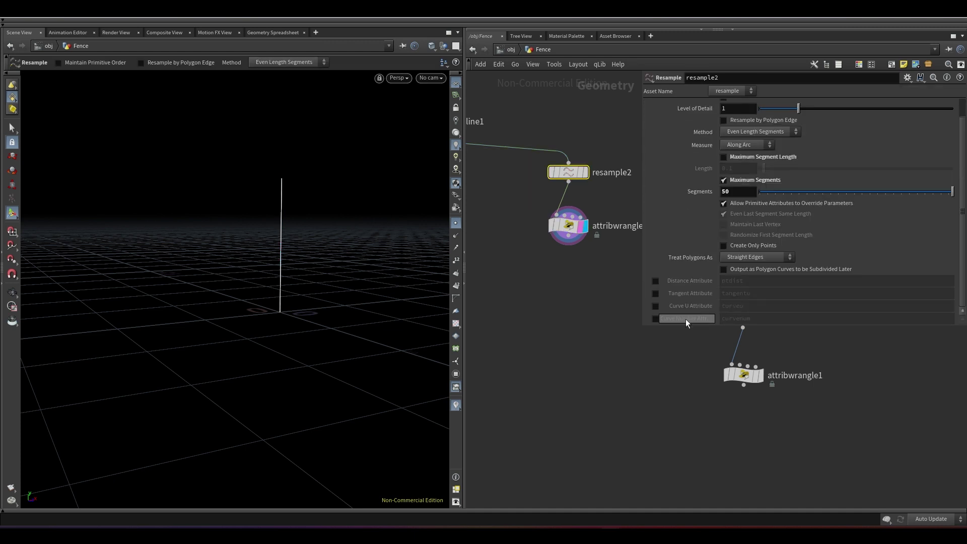
pyautogui.click(655, 306)
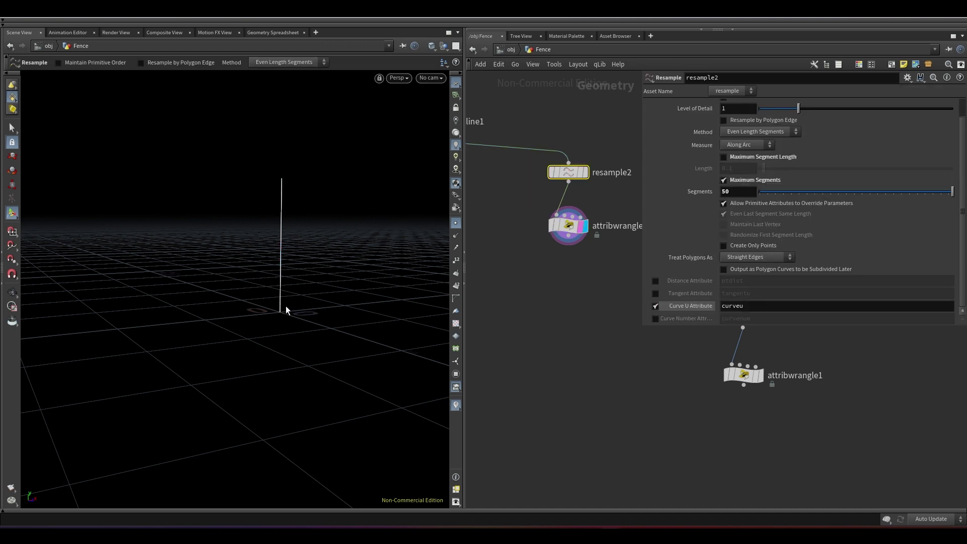
pyautogui.click(568, 225)
pyautogui.click(743, 180)
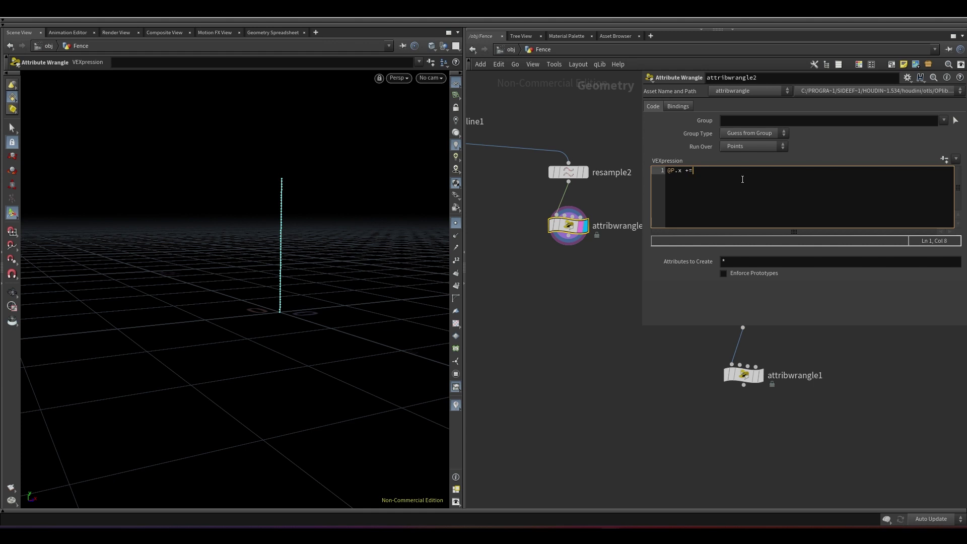
pyautogui.write('+= chram')
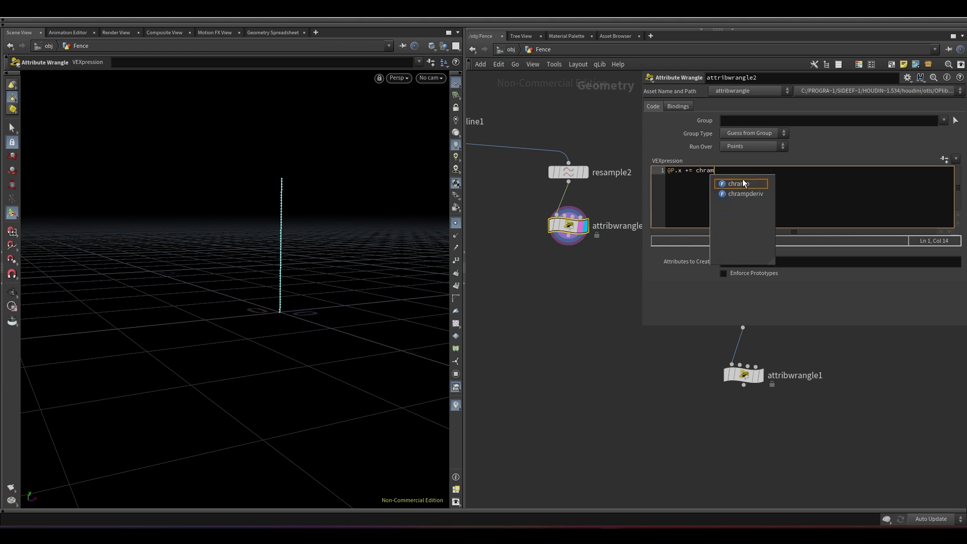
pyautogui.write('p("Profile",@curveu')
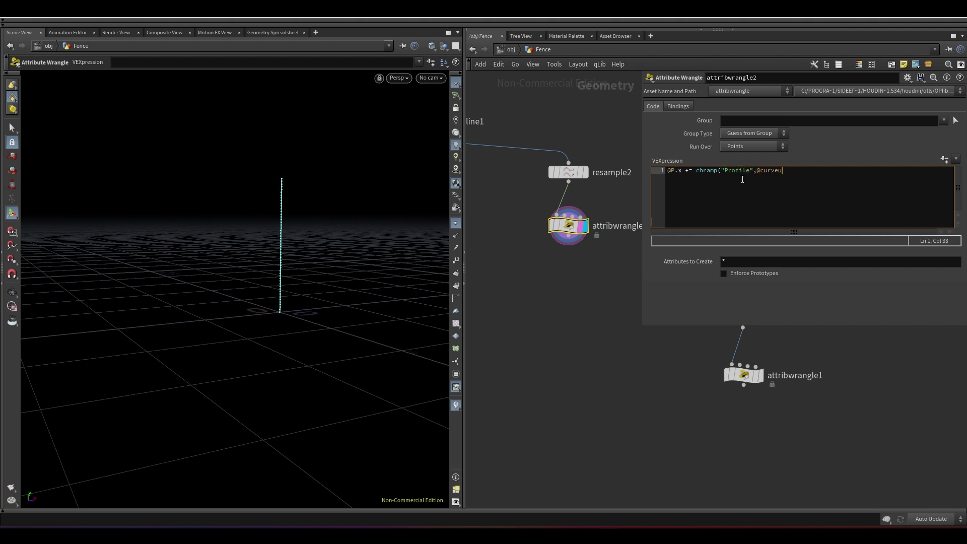
pyautogui.write('chf("Mult");')
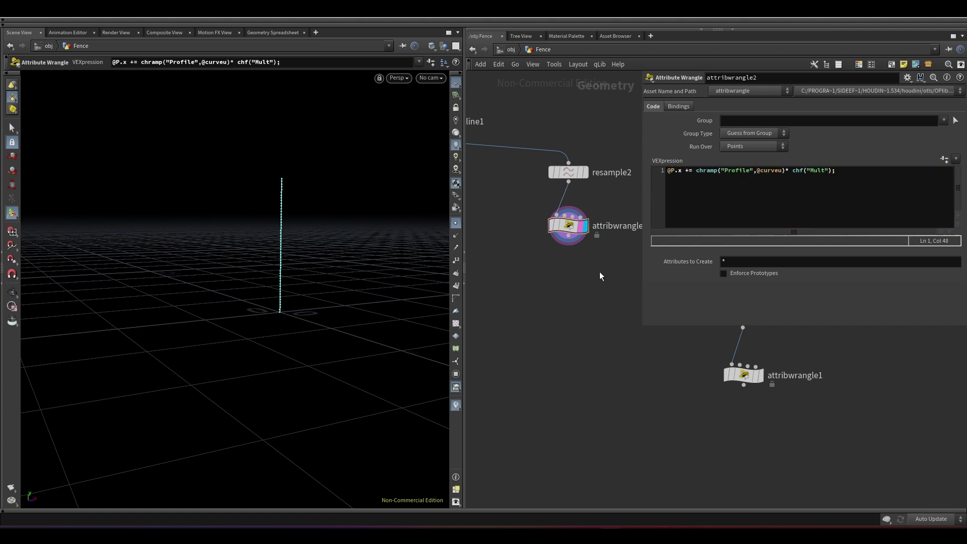
pyautogui.click(945, 160)
# Hide the viewport points, enlarge the wrangle's parameter area, and set Mult to 1
pyautogui.keyDown('alt'); pyautogui.moveTo(309, 267); pyautogui.dragTo(253, 292, button='right'); pyautogui.keyUp('alt')
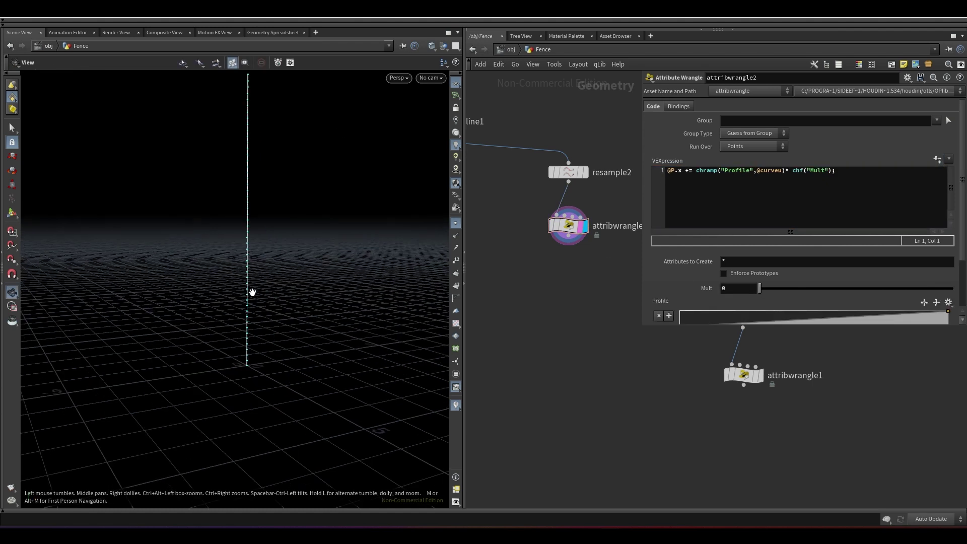
pyautogui.click(455, 225)
pyautogui.moveTo(651, 328); pyautogui.dragTo(663, 454)
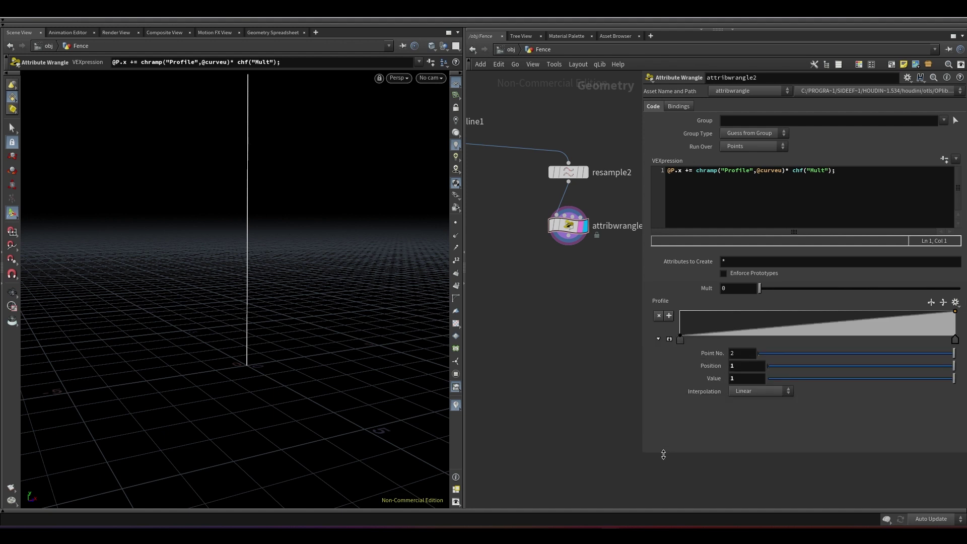
pyautogui.moveTo(762, 289); pyautogui.dragTo(962, 285)
pyautogui.keyDown('alt'); pyautogui.moveTo(298, 330); pyautogui.dragTo(272, 398, button='right'); pyautogui.keyUp('alt')
pyautogui.keyDown('alt'); pyautogui.moveTo(273, 397); pyautogui.dragTo(378, 347); pyautogui.keyUp('alt')
pyautogui.keyDown('alt'); pyautogui.moveTo(262, 367); pyautogui.dragTo(191, 501); pyautogui.keyUp('alt')
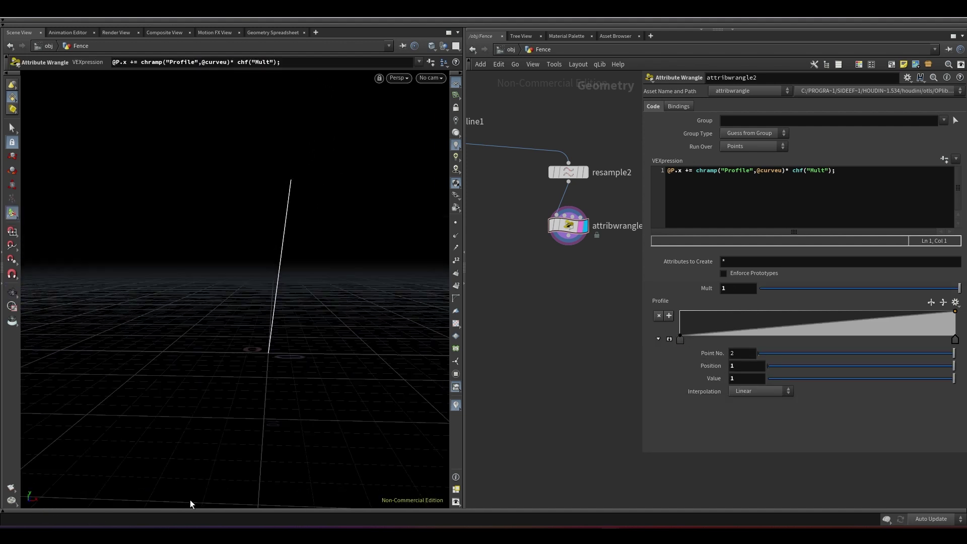
# Add six control points at alternating heights to the Profile ramp for a zigzag outline
pyautogui.click(696, 316)
pyautogui.click(768, 325)
pyautogui.click(828, 311)
pyautogui.click(881, 329)
pyautogui.click(922, 313)
pyautogui.moveTo(943, 323); pyautogui.dragTo(947, 329)
pyautogui.keyDown('alt'); pyautogui.moveTo(327, 333); pyautogui.dragTo(272, 316); pyautogui.keyUp('alt')
pyautogui.press('Return')
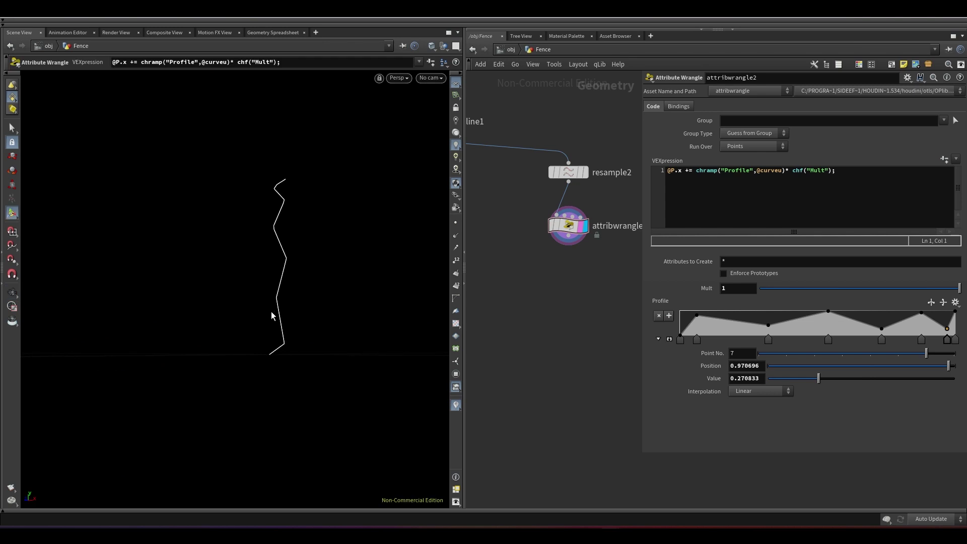
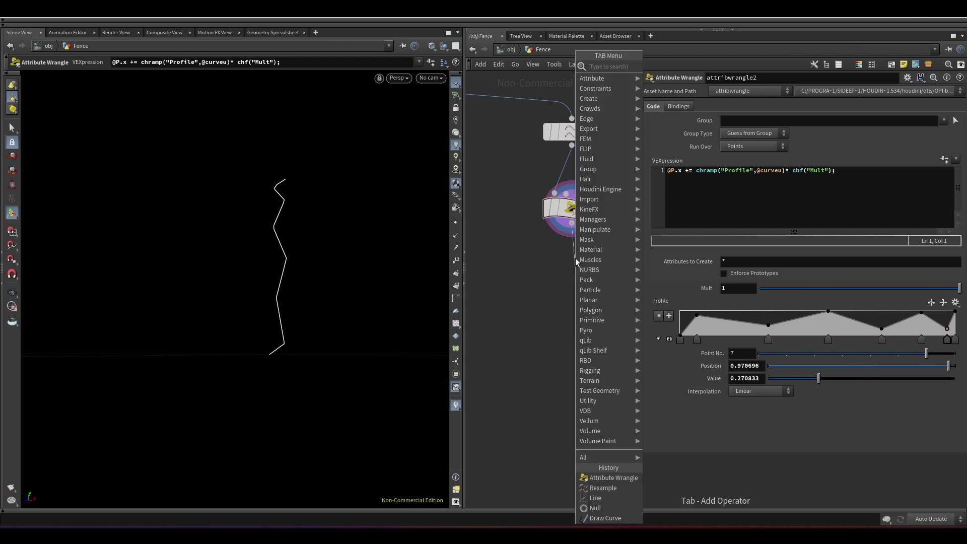
# Add a Revolve node fed by the line's wrangle, display it, and align it beneath the wrangle
pyautogui.press('BackSpace')
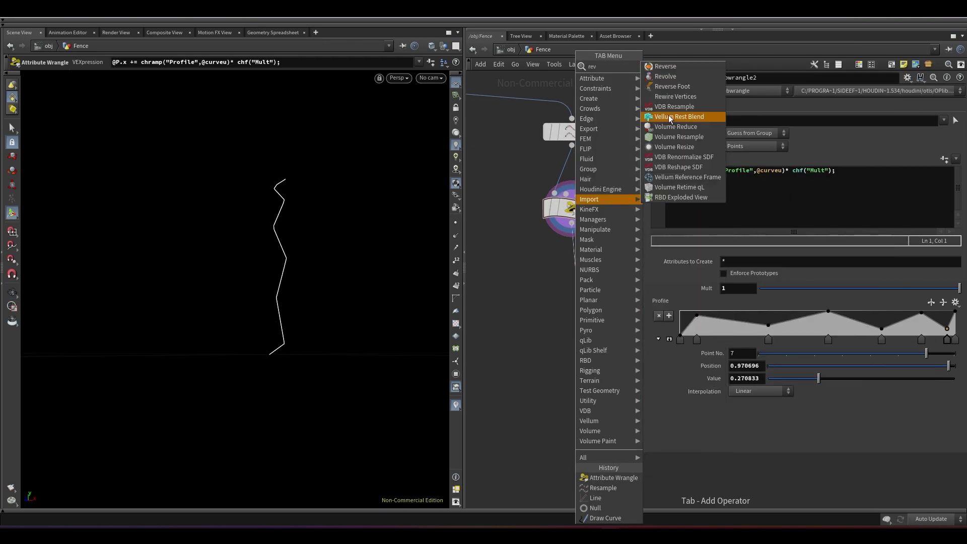
pyautogui.click(664, 77)
pyautogui.scroll(1, 584, 270)
pyautogui.click(604, 274)
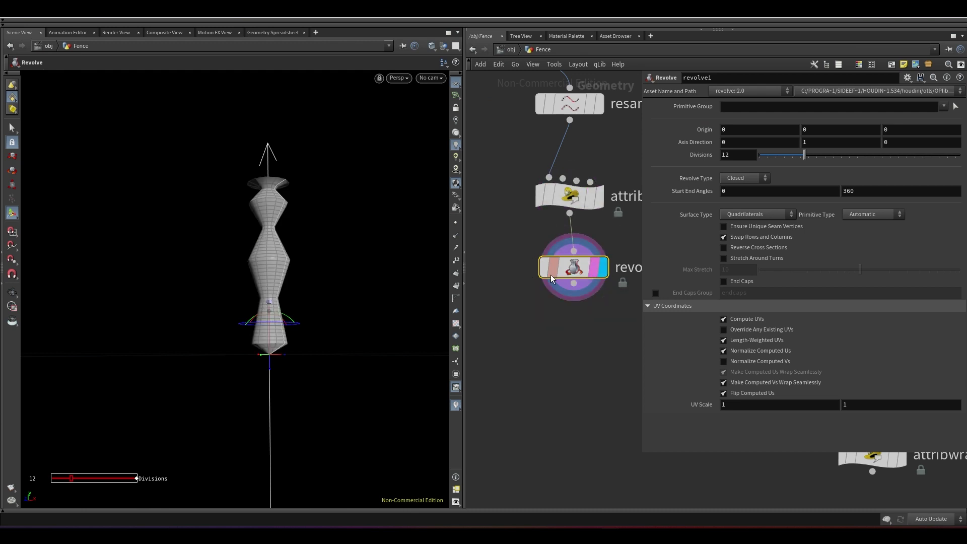
pyautogui.click(69, 33)
pyautogui.click(19, 33)
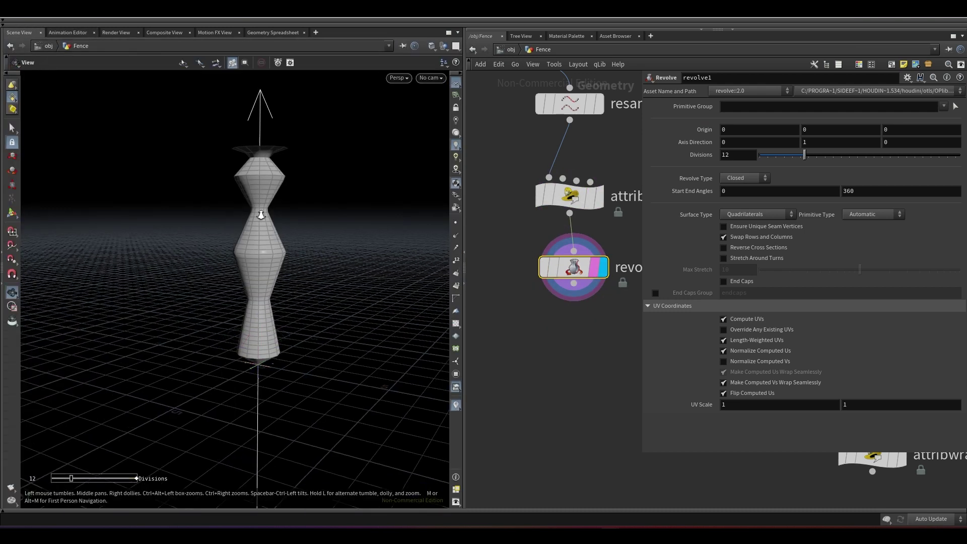
pyautogui.moveTo(575, 274); pyautogui.dragTo(573, 305)
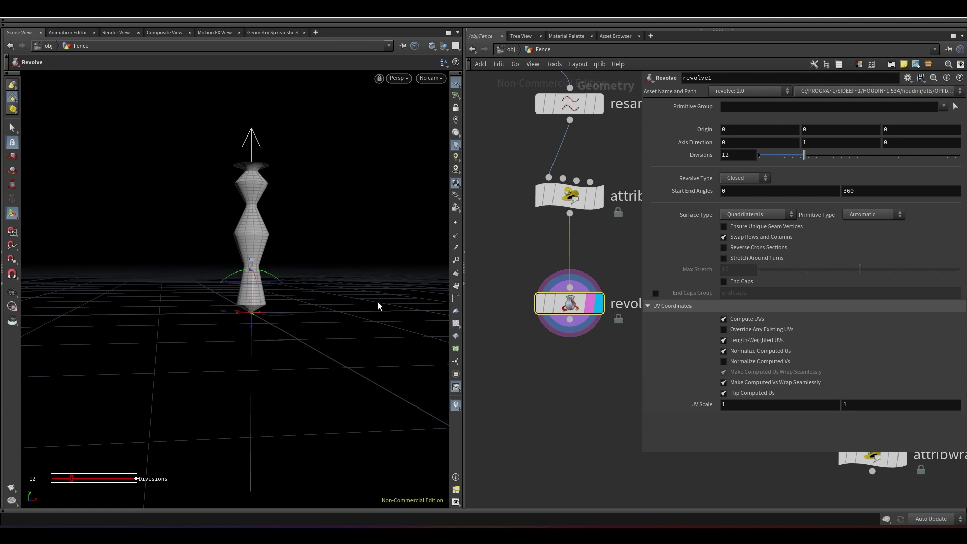
# Set the Revolve node's Divisions to 25
pyautogui.scroll(-5, 298, 263)
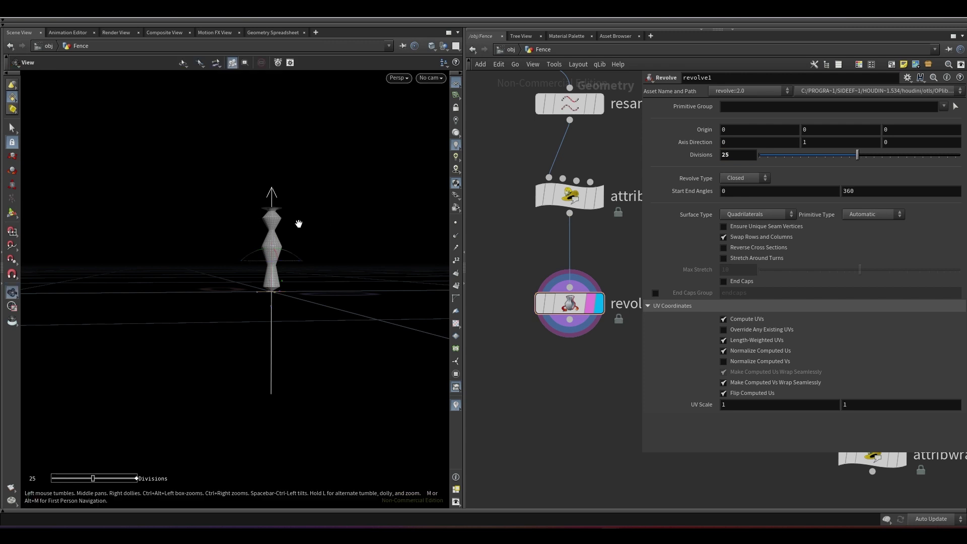
pyautogui.scroll(5, 298, 223)
pyautogui.click(535, 270)
pyautogui.click(535, 270)
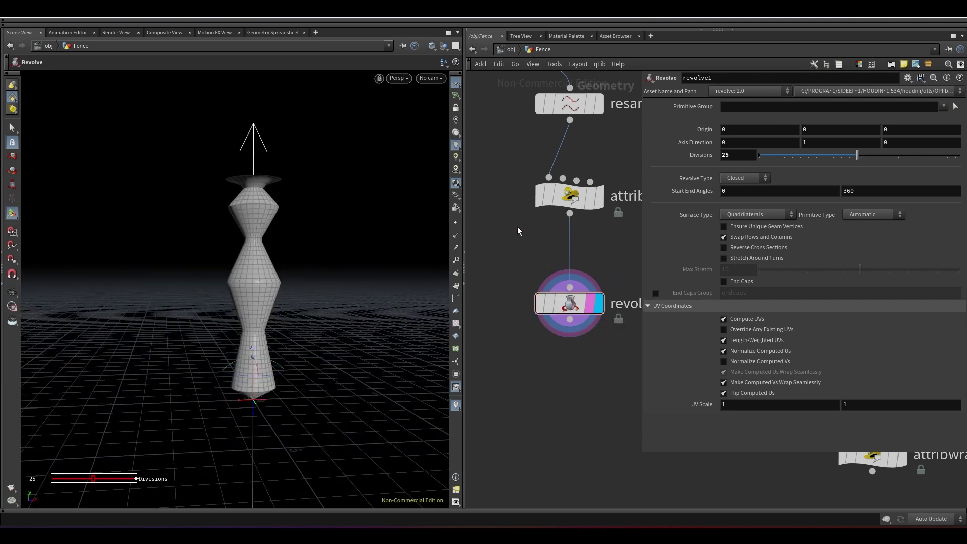
# Adjust several Profile ramp points on the line's wrangle, and reset the ramp to its default
pyautogui.click(569, 196)
pyautogui.moveTo(769, 325); pyautogui.dragTo(756, 316)
pyautogui.moveTo(697, 315)
pyautogui.mouseDown()
pyautogui.moveTo(699, 329)
pyautogui.moveTo(699, 311)
pyautogui.mouseUp()
pyautogui.moveTo(881, 330); pyautogui.dragTo(877, 320)
pyautogui.keyDown('ctrl'); pyautogui.middleClick(664, 304); pyautogui.keyUp('ctrl')
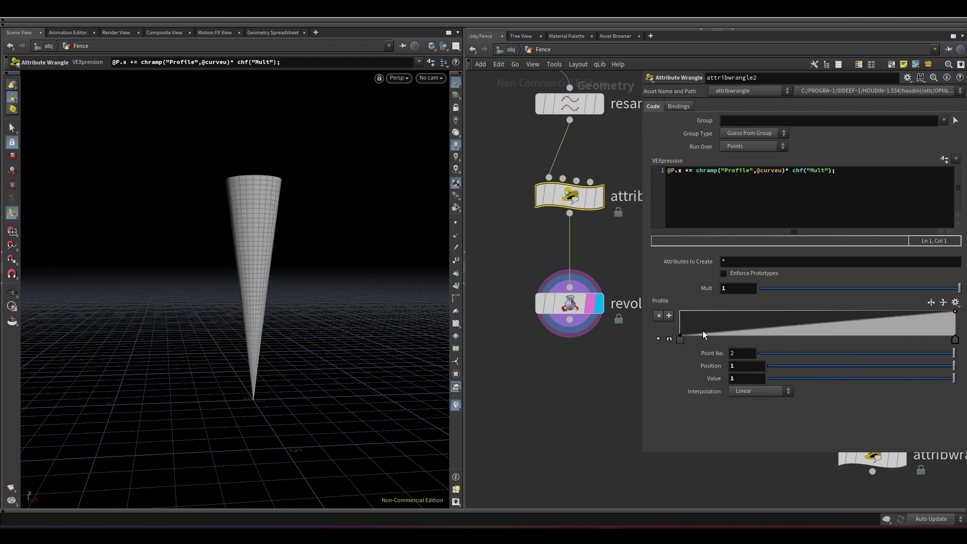
# Shape the Profile ramp by raising its start, lowering its end, and adding a point at position 0.70696 with value 0.333333
pyautogui.moveTo(681, 336); pyautogui.dragTo(681, 324)
pyautogui.moveTo(954, 313); pyautogui.dragTo(952, 324)
pyautogui.moveTo(818, 325); pyautogui.dragTo(875, 327)
pyautogui.scroll(-3, 287, 212)
pyautogui.keyDown('alt'); pyautogui.moveTo(272, 248); pyautogui.dragTo(304, 310); pyautogui.keyUp('alt')
# Add a PolyFill node fed by the Revolve node's output
pyautogui.moveTo(514, 361); pyautogui.dragTo(501, 282, button='middle')
pyautogui.moveTo(578, 257); pyautogui.dragTo(560, 264)
pyautogui.click(550, 304)
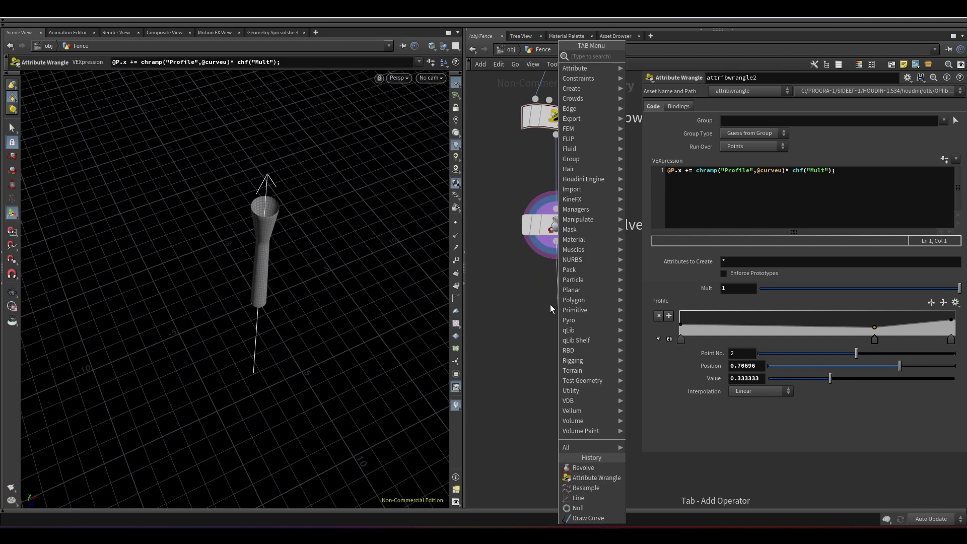
pyautogui.write('po')
pyautogui.press('Down')
pyautogui.press('Down')
pyautogui.press('Down')
pyautogui.press('Down')
pyautogui.press('Down')
pyautogui.press('Down')
pyautogui.press('Down')
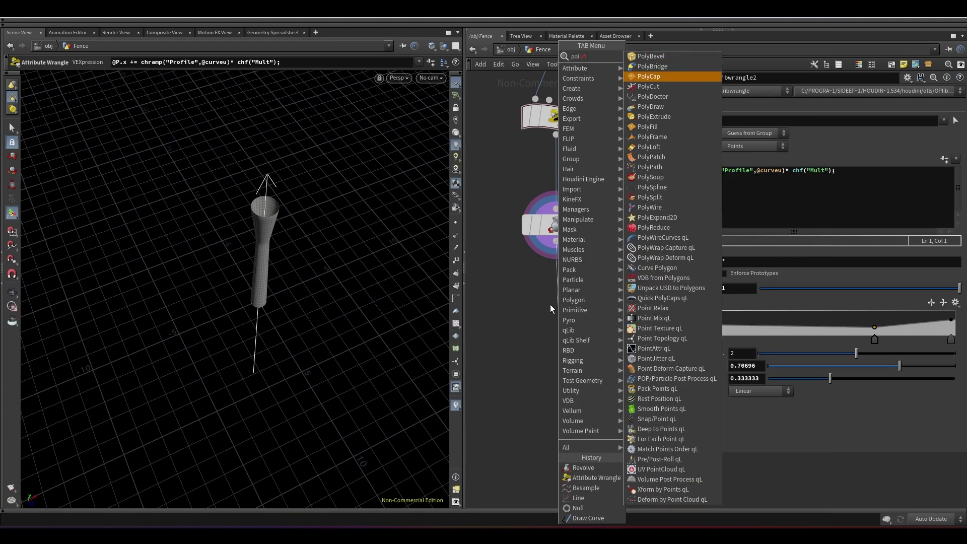
pyautogui.press('Return')
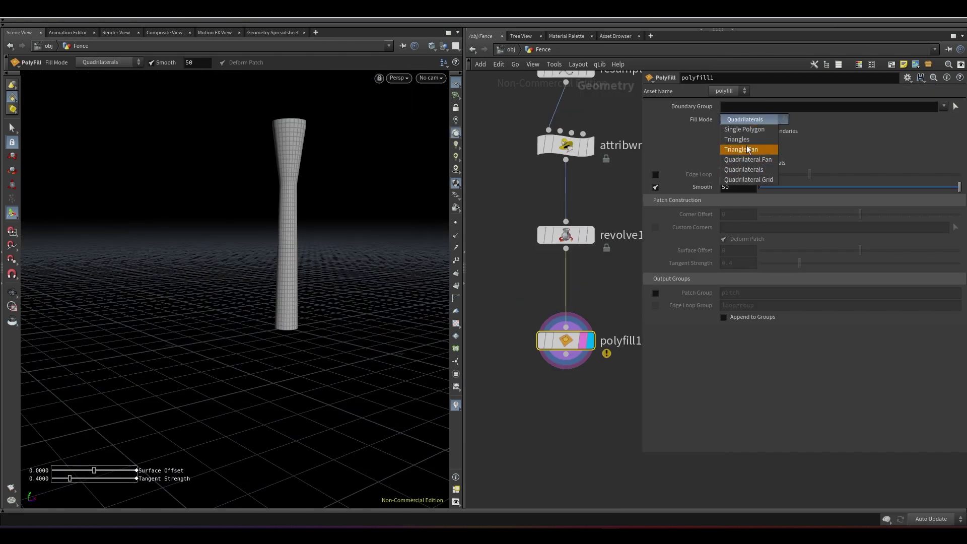
# Set the PolyFill node's Fill Mode to Triangles and inspect the closed ends of the post
pyautogui.click(746, 140)
pyautogui.keyDown('alt'); pyautogui.moveTo(292, 181); pyautogui.dragTo(242, 330); pyautogui.keyUp('alt')
pyautogui.keyDown('alt'); pyautogui.moveTo(241, 331); pyautogui.dragTo(361, 153, button='right'); pyautogui.keyUp('alt')
pyautogui.moveTo(361, 153); pyautogui.dragTo(335, 92)
pyautogui.press('Return')
# Select the post's node chain and lay it out automatically
pyautogui.moveTo(566, 380); pyautogui.dragTo(573, 417, button='right')
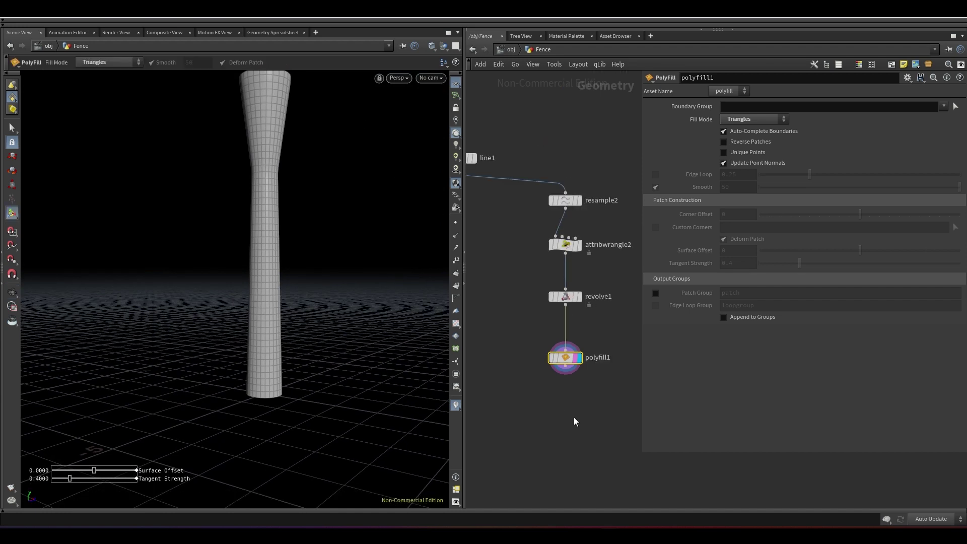
pyautogui.moveTo(573, 417); pyautogui.dragTo(548, 330, button='middle')
pyautogui.moveTo(587, 327); pyautogui.dragTo(521, 100)
pyautogui.press('l')
pyautogui.click(519, 301)
pyautogui.keyDown('alt'); pyautogui.moveTo(202, 199); pyautogui.dragTo(195, 242, button='right'); pyautogui.keyUp('alt')
pyautogui.moveTo(195, 242); pyautogui.dragTo(207, 223)
pyautogui.press('Return')
# Add a Transform node fed by the PolyFill node's output and display it
pyautogui.moveTo(581, 271); pyautogui.dragTo(627, 226, button='middle')
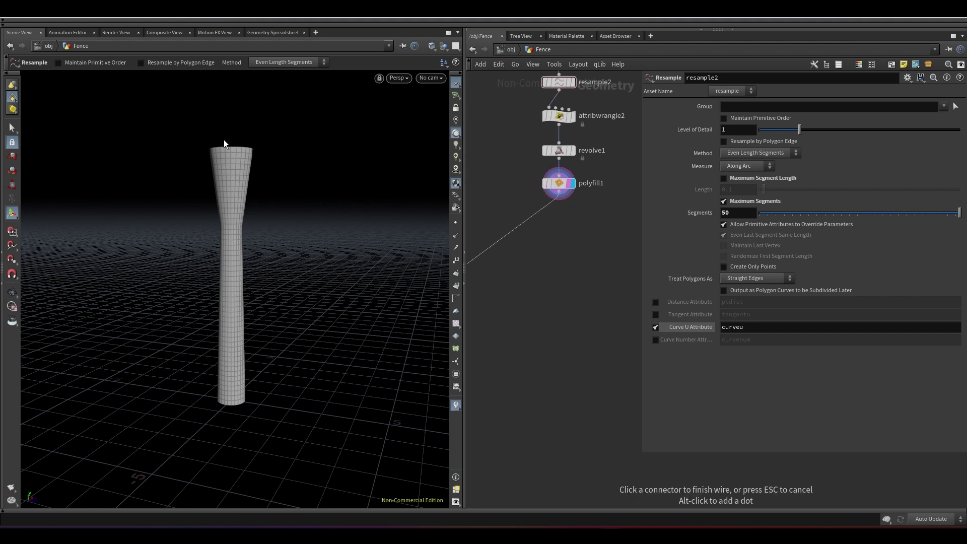
pyautogui.press('Tab')
pyautogui.write('tra')
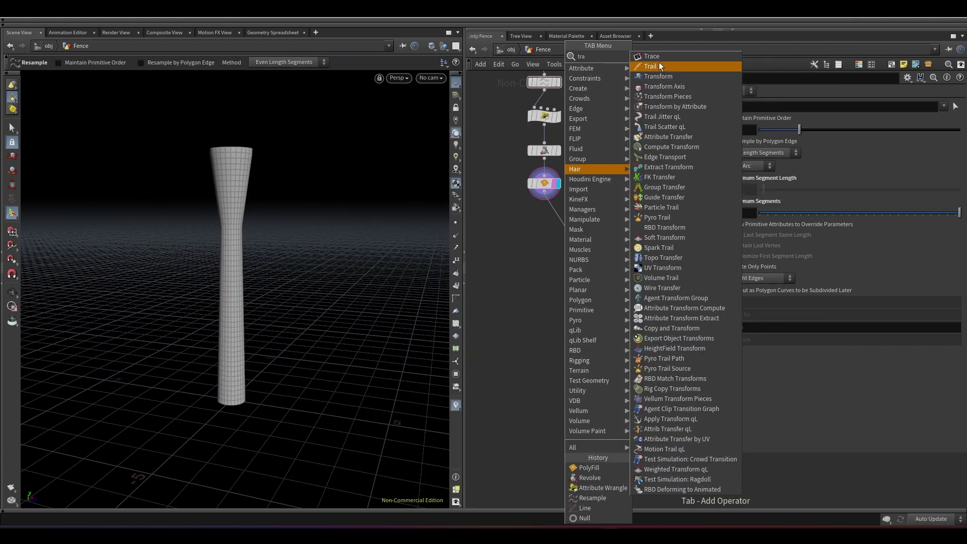
pyautogui.click(658, 76)
pyautogui.scroll(3, 607, 207)
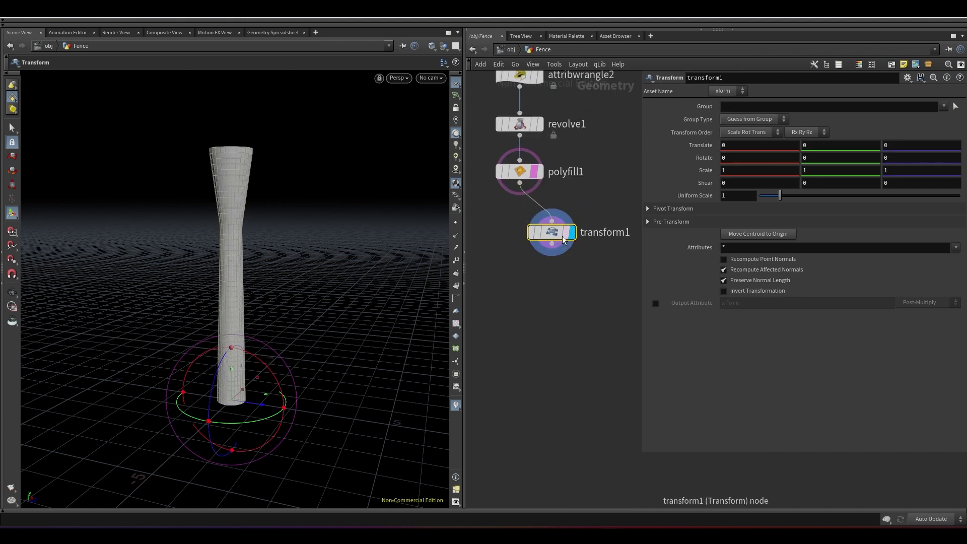
pyautogui.click(566, 236)
pyautogui.moveTo(562, 235); pyautogui.dragTo(582, 239)
pyautogui.hotkey('space', 'g')
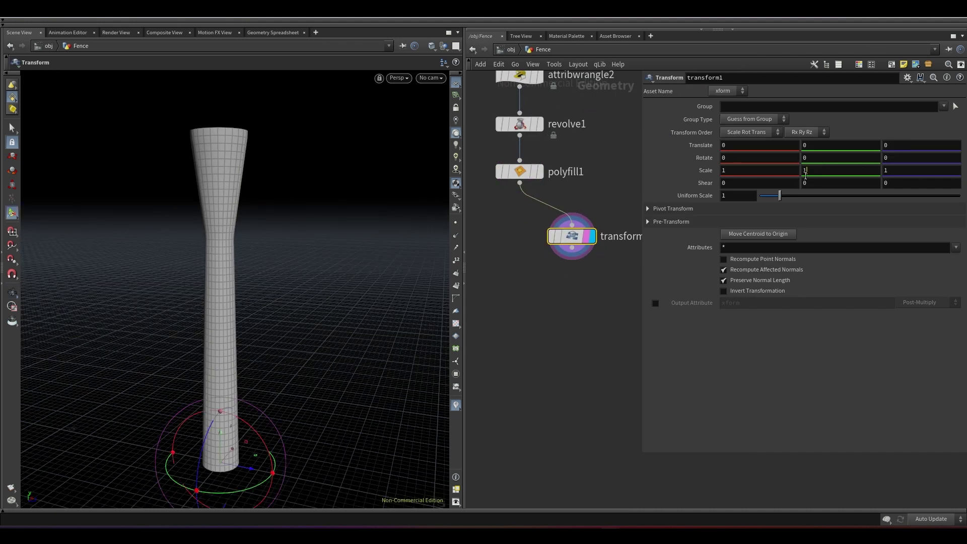
# Set the Transform node's Y scale to 0.1 and frame the flattened shape
pyautogui.press('Return')
pyautogui.hotkey('space', 'g')
pyautogui.moveTo(270, 332); pyautogui.dragTo(202, 282)
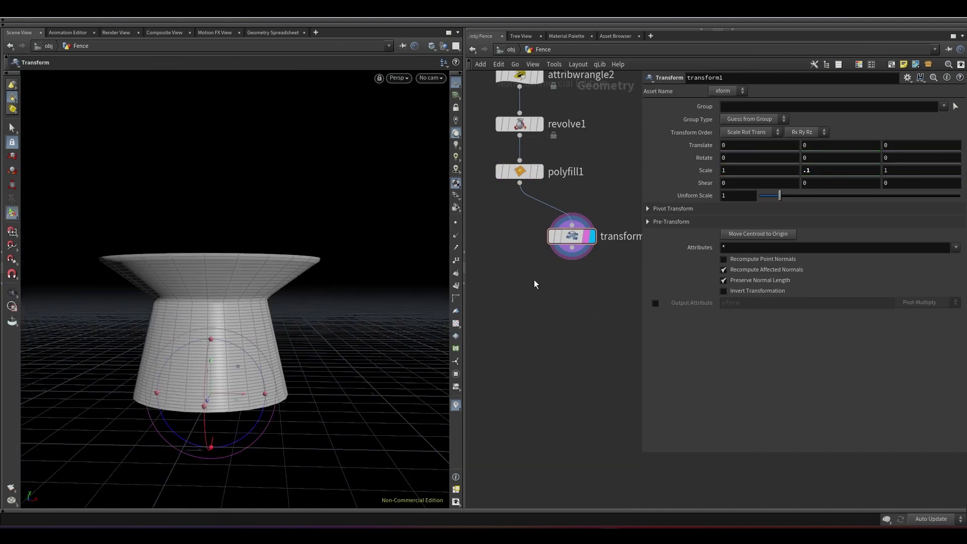
# Add a Scatter node fed by the Transform node's output and set its Force Total Count to 3
pyautogui.moveTo(604, 286); pyautogui.dragTo(554, 253, button='middle')
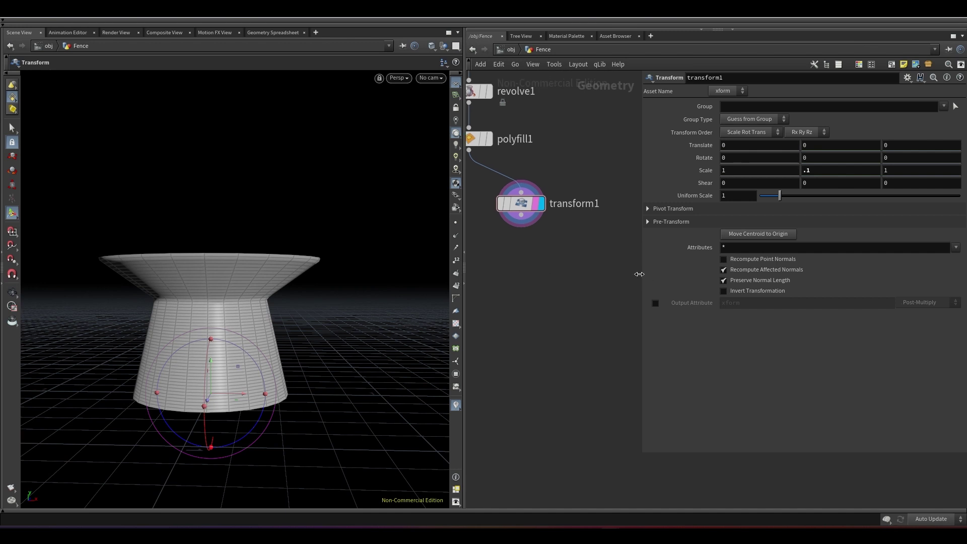
pyautogui.moveTo(640, 274); pyautogui.dragTo(727, 274)
pyautogui.click(521, 215)
pyautogui.press('Tab')
pyautogui.write('sca')
pyautogui.press('Return')
pyautogui.press('Return')
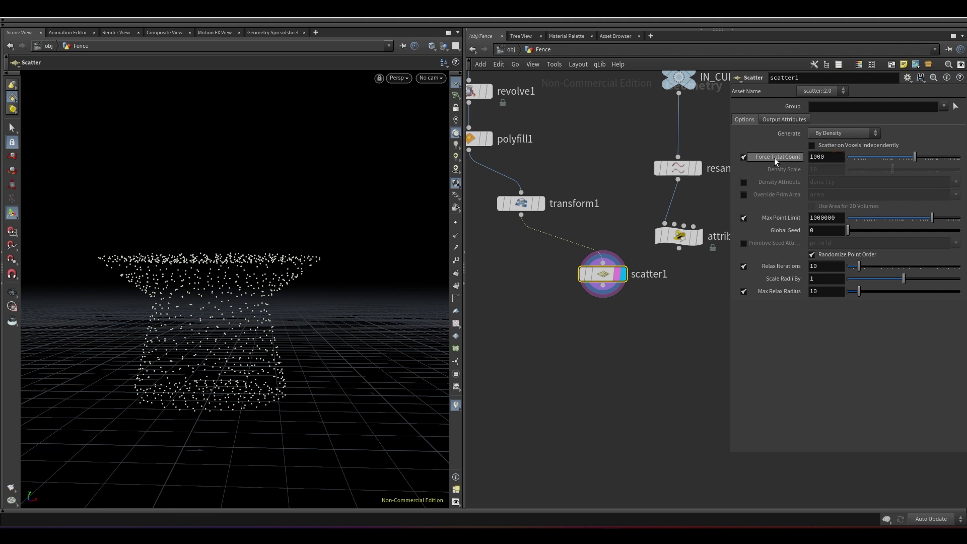
pyautogui.write('3')
pyautogui.press('Return')
pyautogui.keyDown('alt'); pyautogui.moveTo(322, 375); pyautogui.dragTo(444, 327); pyautogui.keyUp('alt')
# Add a Voronoi Fracture node, feeding it the transformed geometry first and the scattered points second
pyautogui.scroll(-3, 607, 291)
pyautogui.press('Tab')
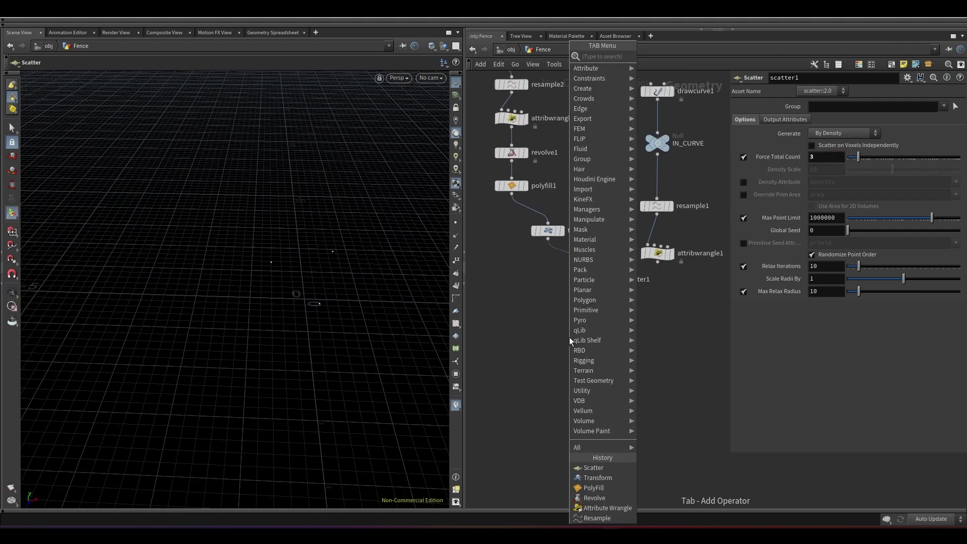
pyautogui.write('vor')
pyautogui.press('Return')
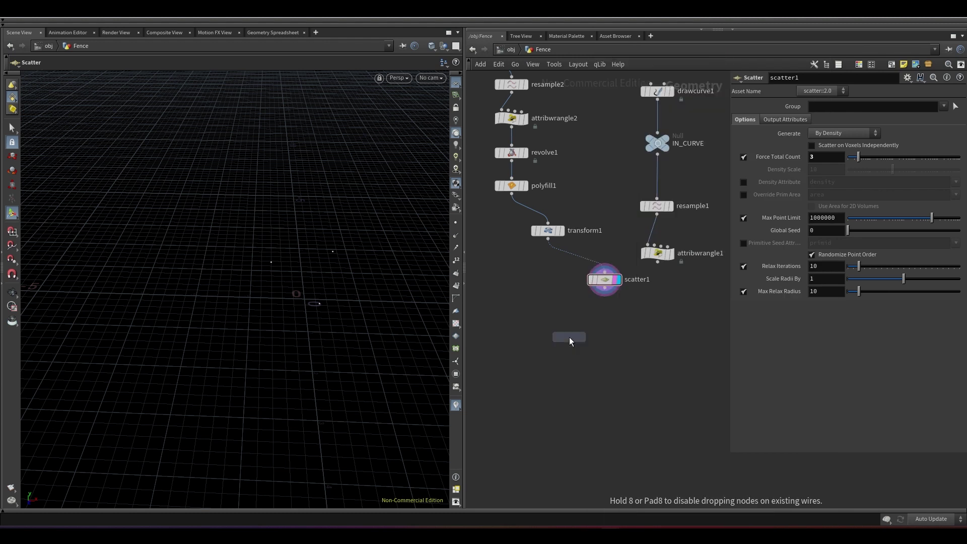
pyautogui.click(548, 340)
pyautogui.click(590, 296)
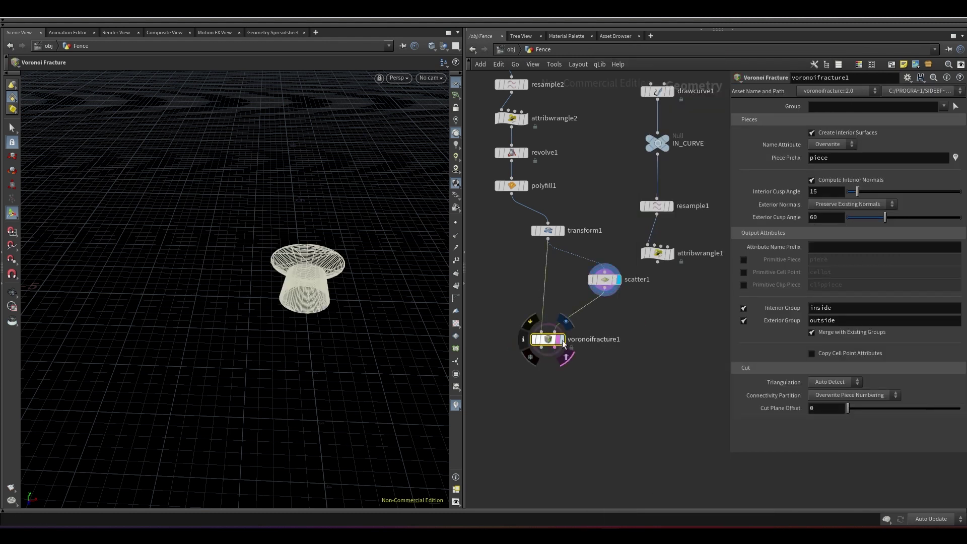
# Display the Voronoi Fracture node, feed it into a new displayed Transform node and set that Transform's Y scale to 10
pyautogui.click(562, 340)
pyautogui.keyDown('alt'); pyautogui.moveTo(331, 296); pyautogui.dragTo(345, 343); pyautogui.keyUp('alt')
pyautogui.moveTo(587, 399); pyautogui.dragTo(637, 352, button='middle')
pyautogui.press('Tab')
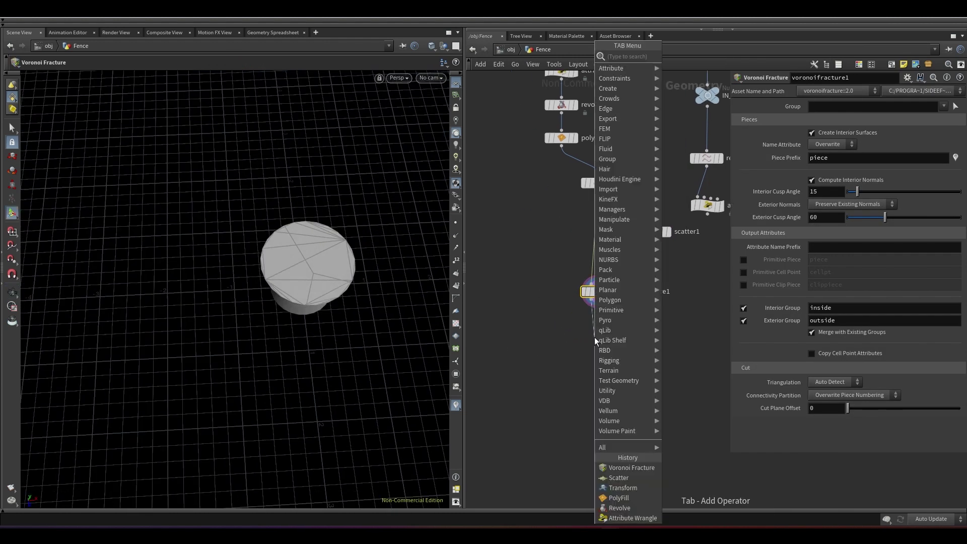
pyautogui.click(690, 76)
pyautogui.click(607, 339)
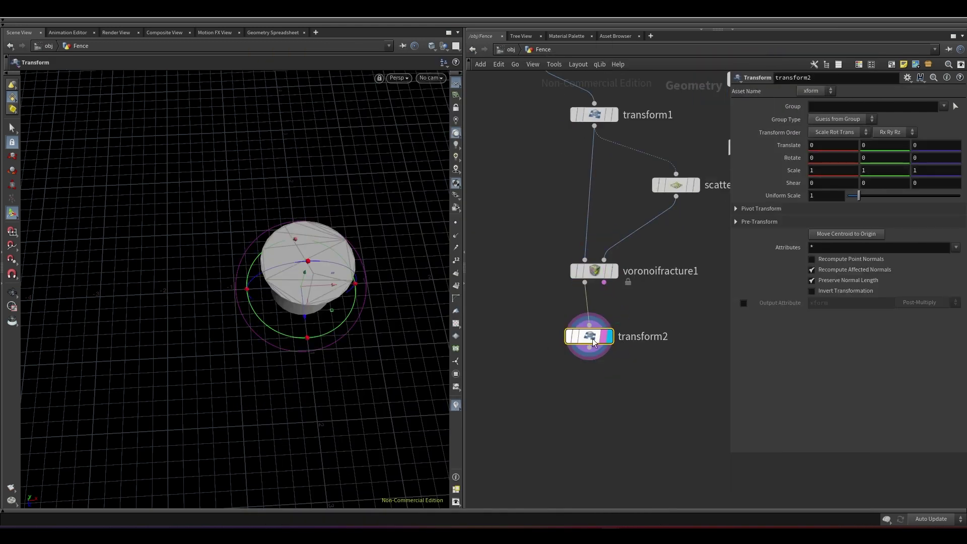
pyautogui.press('Return')
pyautogui.scroll(-5, 347, 224)
pyautogui.keyDown('alt'); pyautogui.moveTo(345, 223); pyautogui.dragTo(431, 322); pyautogui.keyUp('alt')
# Temporarily add an Exploded View node after the second Transform node, inspect the separated pieces, and delete the node
pyautogui.moveTo(617, 362); pyautogui.dragTo(672, 285, button='middle')
pyautogui.press('Tab')
pyautogui.write('ex')
pyautogui.press('Return')
pyautogui.click(578, 323)
pyautogui.click(598, 322)
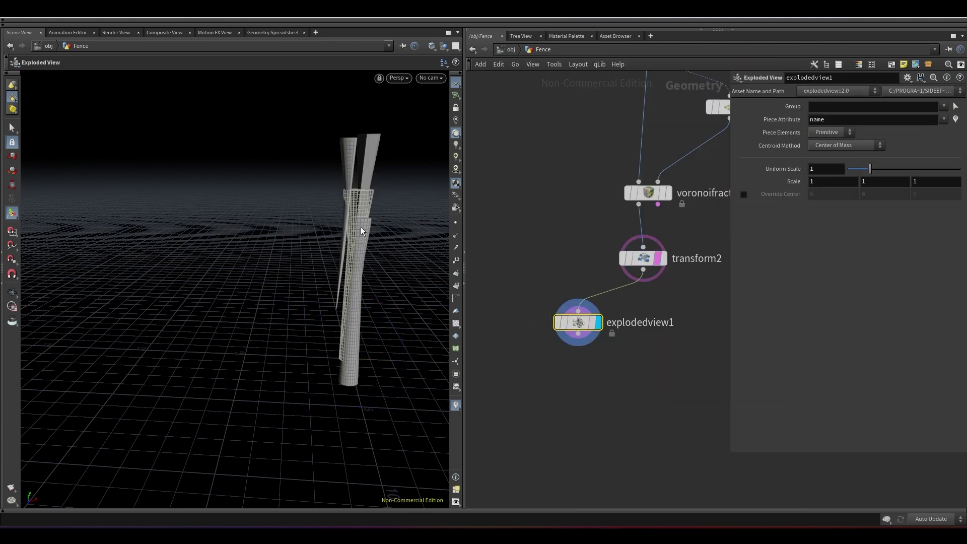
pyautogui.click(593, 322)
pyautogui.moveTo(382, 282); pyautogui.dragTo(419, 212)
pyautogui.moveTo(870, 170); pyautogui.dragTo(848, 171)
pyautogui.press('Delete')
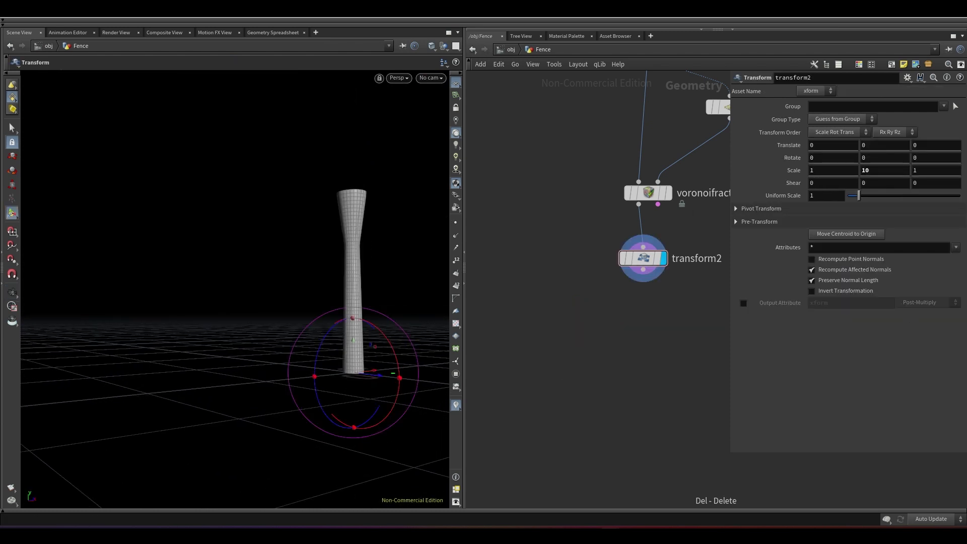
# Add an Assemble node fed by the second Transform node's output and display it
pyautogui.press('Tab')
pyautogui.write('sa')
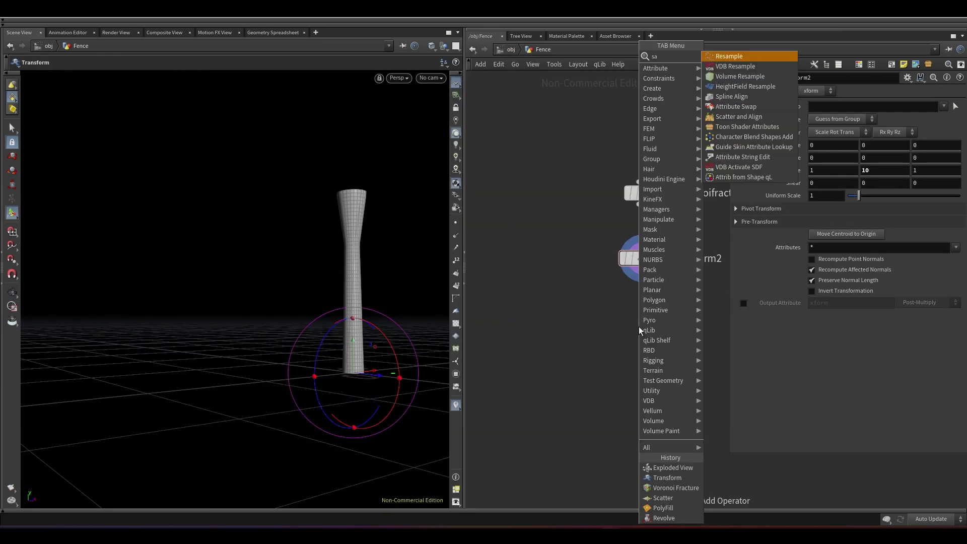
pyautogui.press('BackSpace')
pyautogui.press('BackSpace')
pyautogui.write('ass')
pyautogui.press('Return')
pyautogui.click(638, 327)
pyautogui.scroll(3, 630, 325)
pyautogui.click(672, 329)
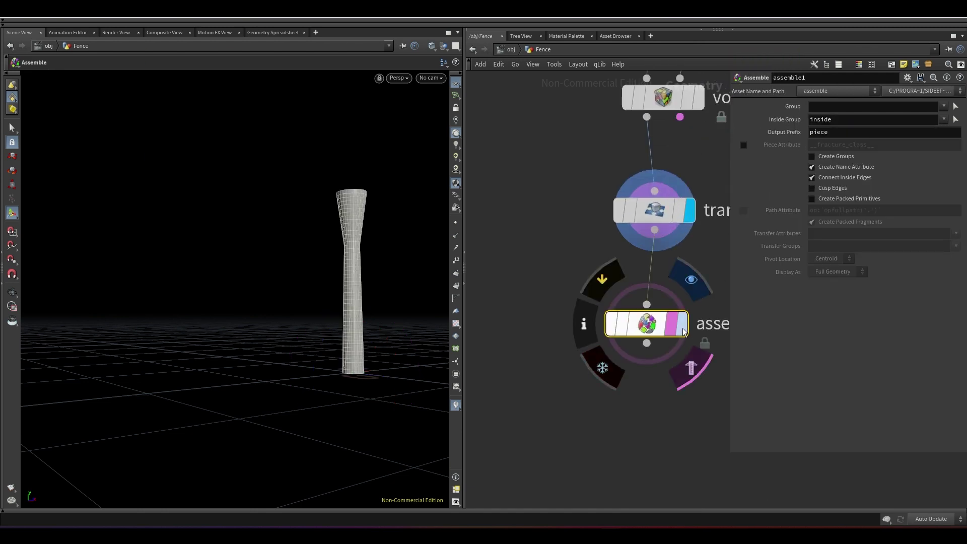
pyautogui.click(682, 326)
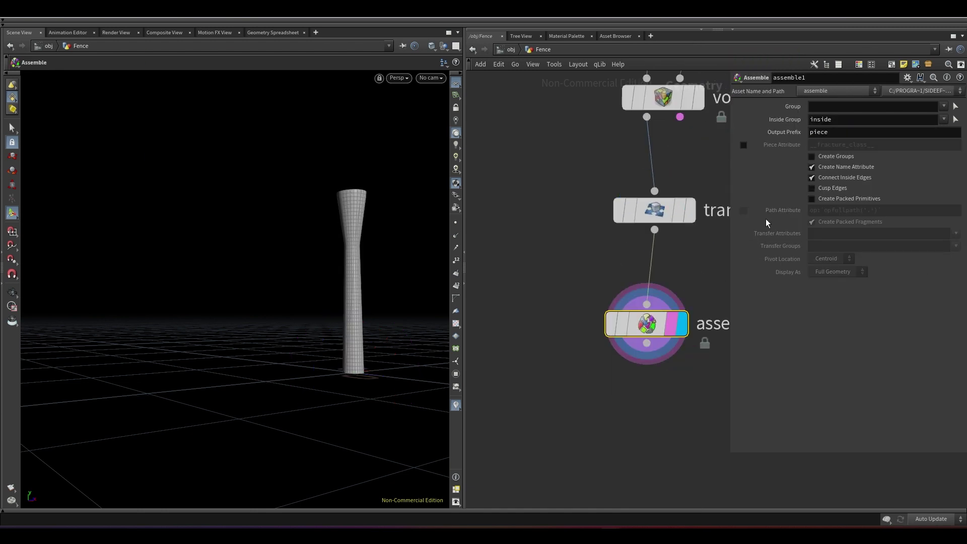
# Enable Create Packed Primitives on the Assemble node and check its geometry info
pyautogui.moveTo(623, 388); pyautogui.dragTo(663, 282, button='middle')
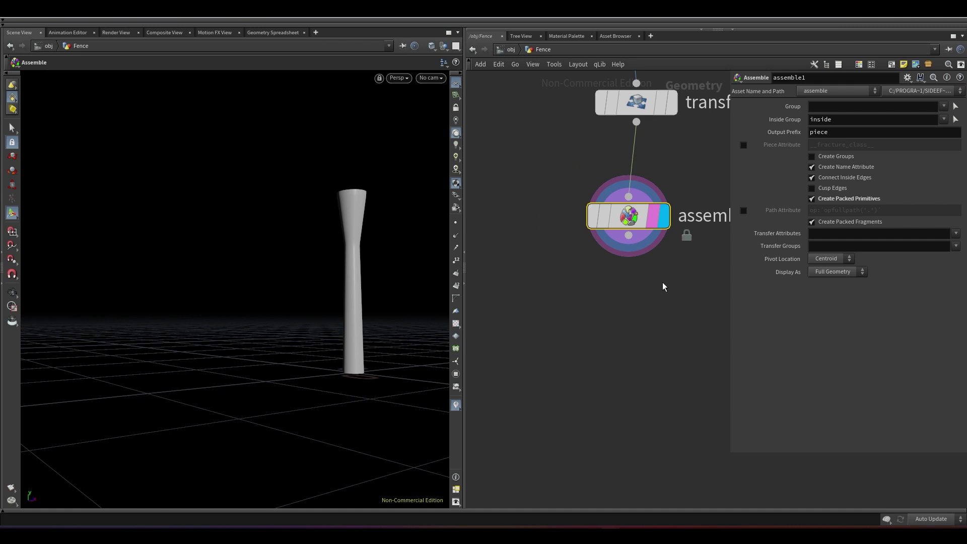
pyautogui.middleClick(628, 209)
pyautogui.moveTo(645, 217); pyautogui.dragTo(724, 165, button='middle')
# Add a Point Jitter node fed by the Assemble node's output and display it to inspect the shifted pieces
pyautogui.click(627, 237)
pyautogui.press('Tab')
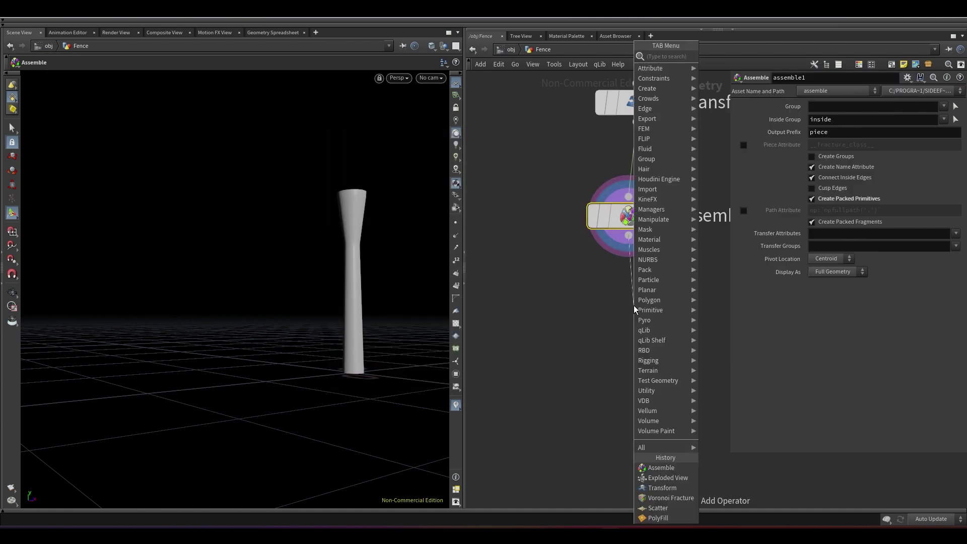
pyautogui.write('pointj')
pyautogui.press('Return')
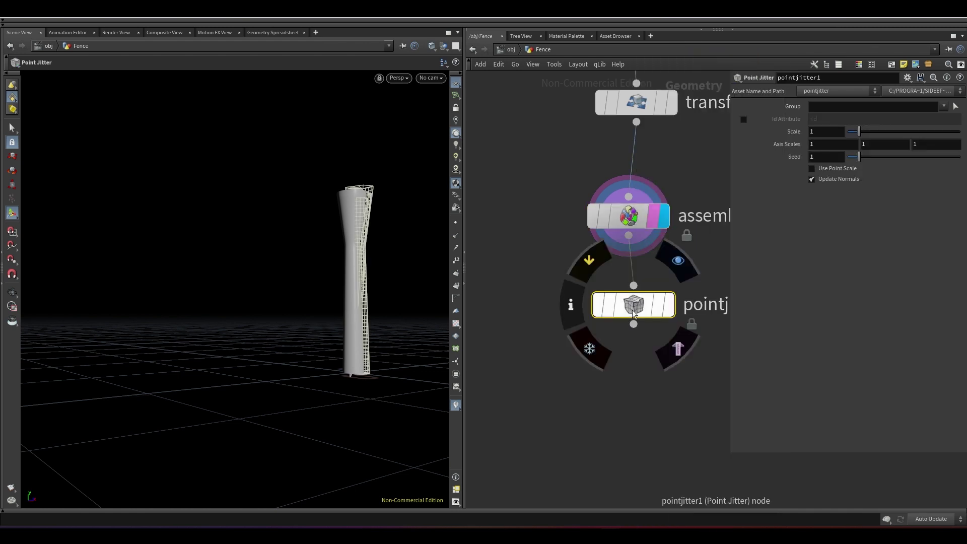
pyautogui.scroll(2, 588, 312)
pyautogui.click(688, 303)
pyautogui.keyDown('alt'); pyautogui.moveTo(341, 283); pyautogui.dragTo(320, 298); pyautogui.keyUp('alt')
pyautogui.moveTo(603, 298)
pyautogui.click(585, 259)
pyautogui.click(585, 259)
pyautogui.scroll(-4, 584, 259)
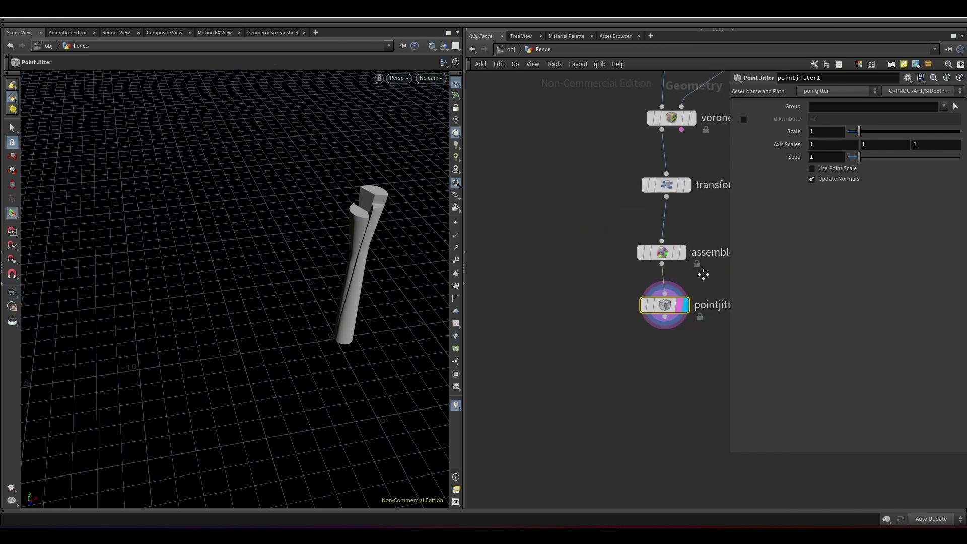
# Set the Point Jitter node's Scale to 0 and switch the display back to the Assemble node
pyautogui.click(69, 35)
pyautogui.click(21, 33)
pyautogui.keyDown('alt'); pyautogui.moveTo(373, 302); pyautogui.dragTo(353, 252); pyautogui.keyUp('alt')
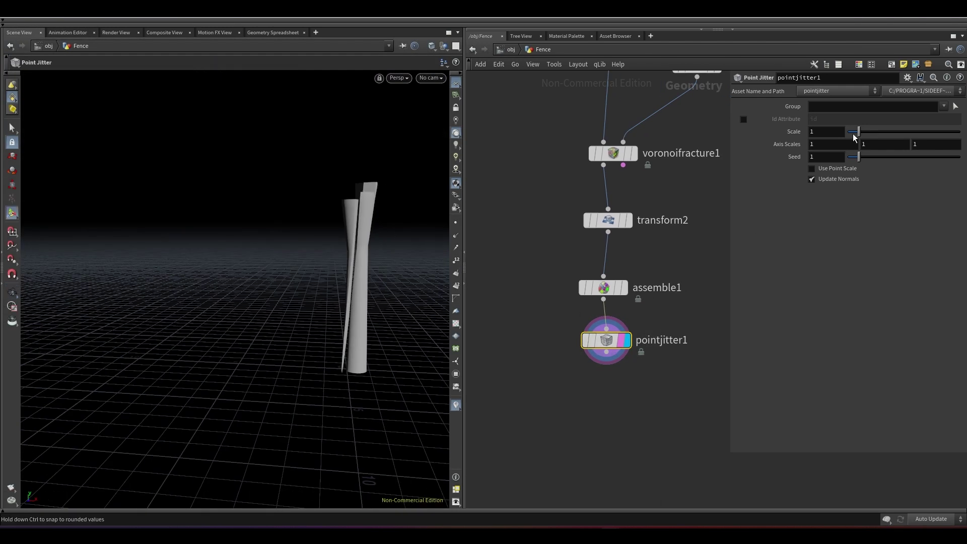
pyautogui.moveTo(607, 341); pyautogui.dragTo(604, 351)
pyautogui.moveTo(599, 350)
pyautogui.click(579, 326)
pyautogui.click(618, 292)
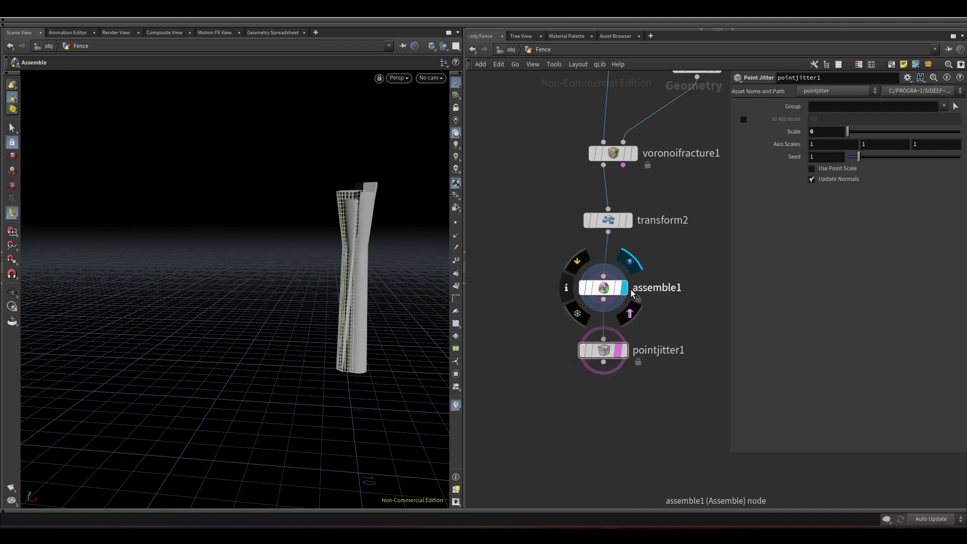
# Replace the existing Scene View pane with a newly opened one and frame the post in it
pyautogui.click(41, 33)
pyautogui.click(274, 32)
pyautogui.moveTo(288, 55)
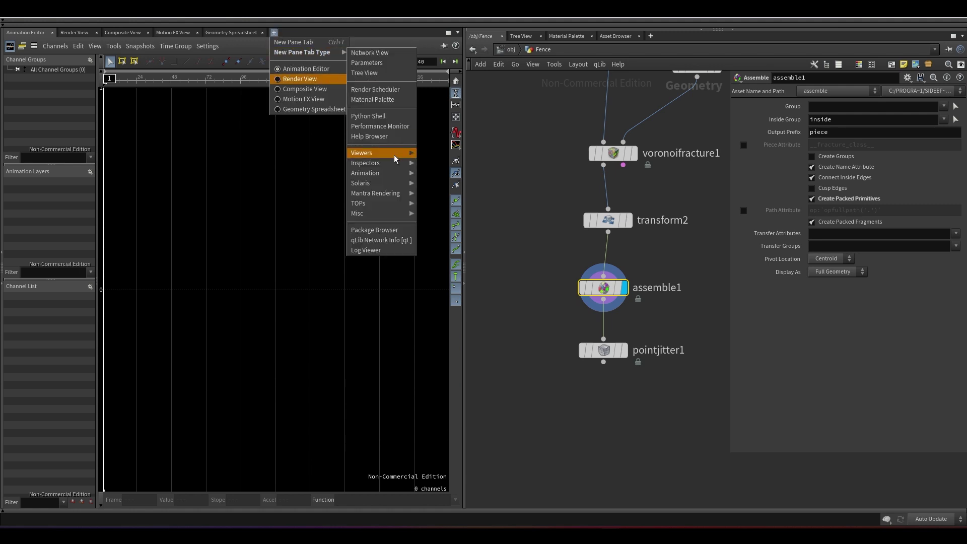
pyautogui.moveTo(390, 153)
pyautogui.click(421, 157)
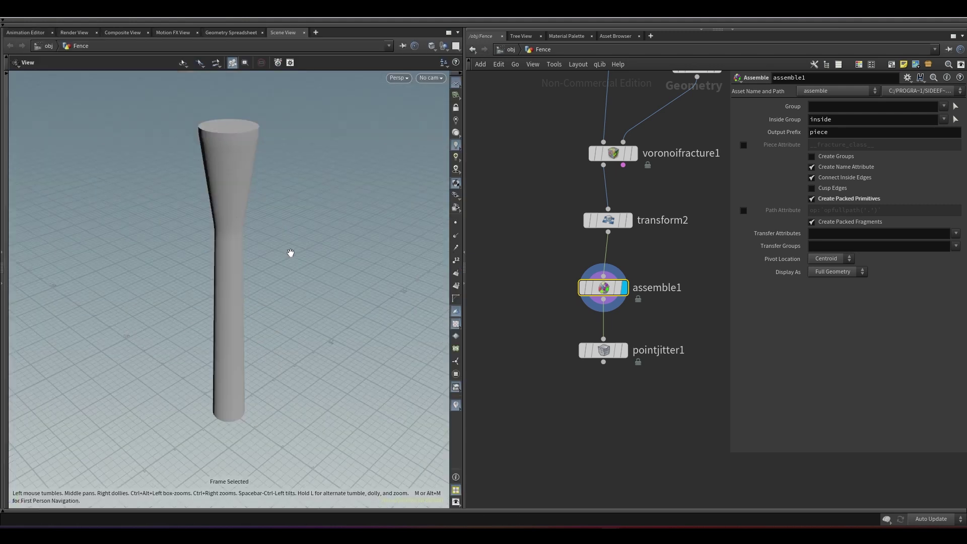
# Display the Point Jitter node, set its Scale to 4.23 and check the post and node info
pyautogui.click(623, 353)
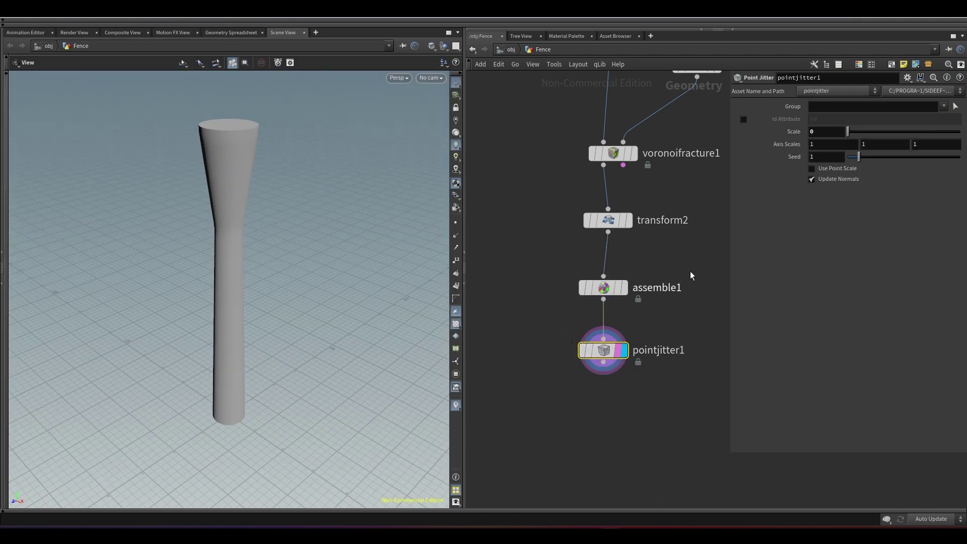
pyautogui.moveTo(902, 134); pyautogui.dragTo(895, 134)
pyautogui.moveTo(262, 171); pyautogui.dragTo(266, 218)
pyautogui.scroll(-8, 269, 272)
pyautogui.moveTo(270, 281); pyautogui.dragTo(282, 217)
pyautogui.middleClick(604, 360)
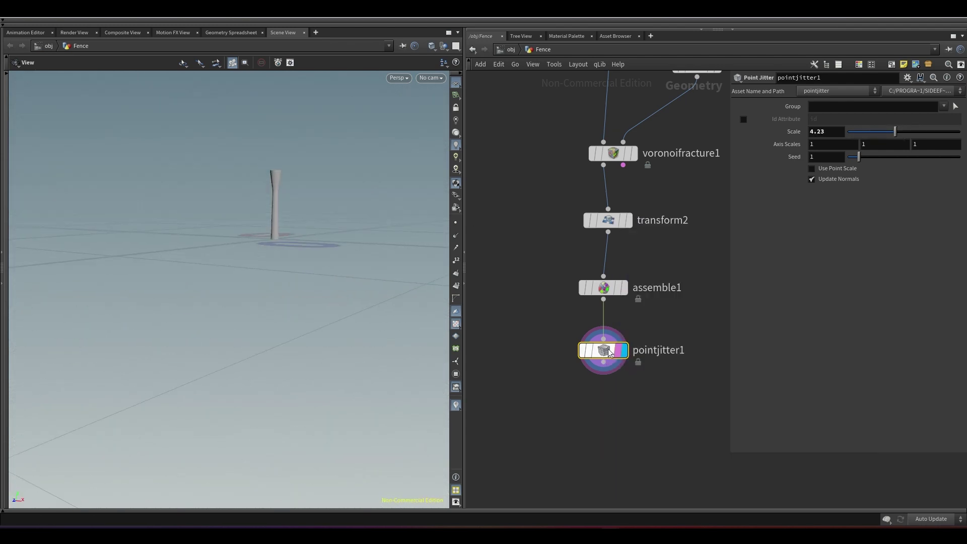
# Compare the Assemble and Point Jitter results by displaying each in turn, ending on the Point Jitter node
pyautogui.click(624, 288)
pyautogui.click(620, 354)
pyautogui.middleClick(621, 355)
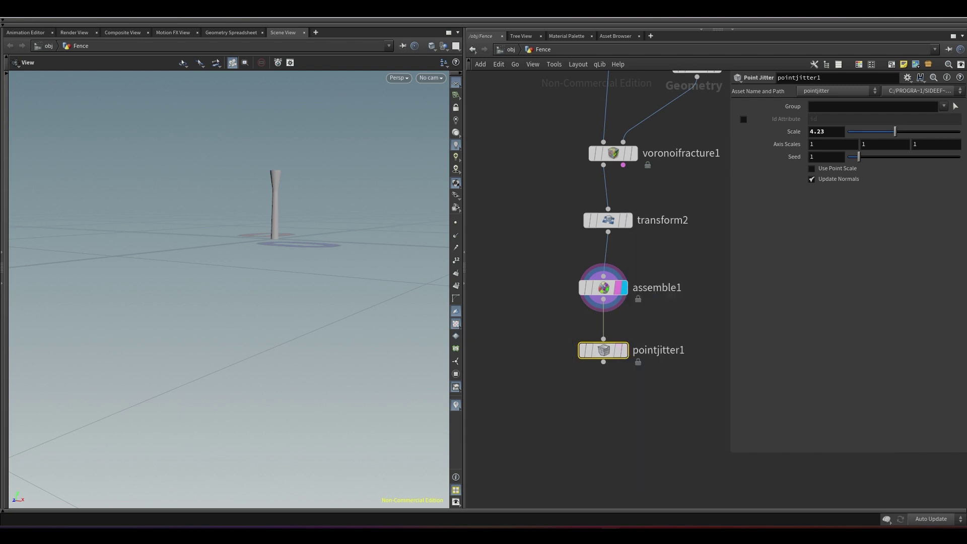
pyautogui.scroll(3, 646, 288)
pyautogui.click(615, 378)
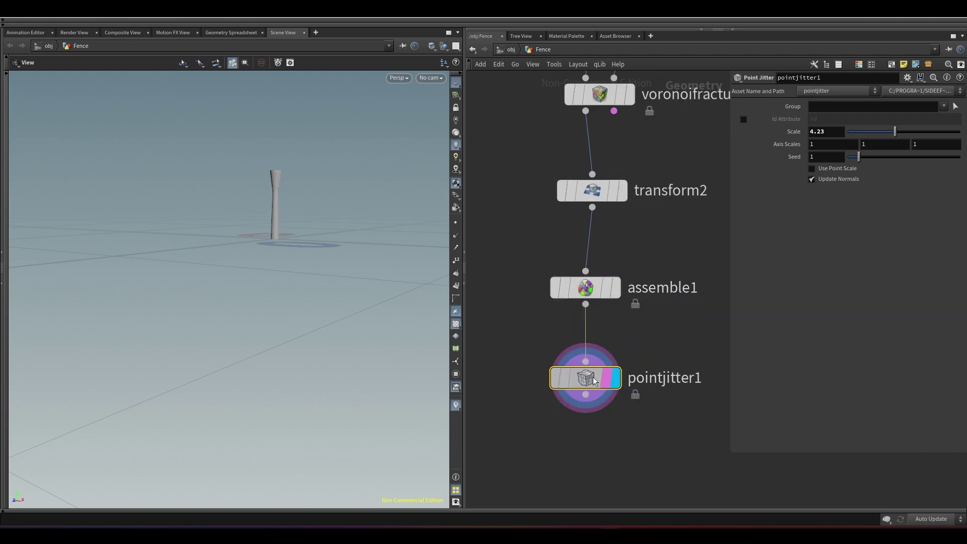
# Set the Point Jitter node's Scale to 0 and inspect the post in the scene view
pyautogui.click(73, 33)
pyautogui.click(283, 32)
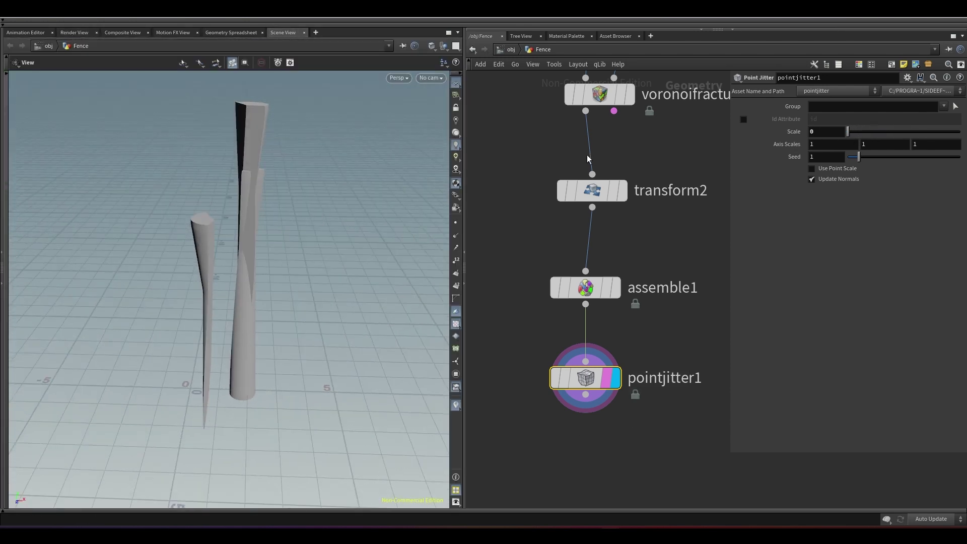
pyautogui.click(231, 33)
pyautogui.click(283, 32)
pyautogui.moveTo(278, 106); pyautogui.dragTo(256, 171)
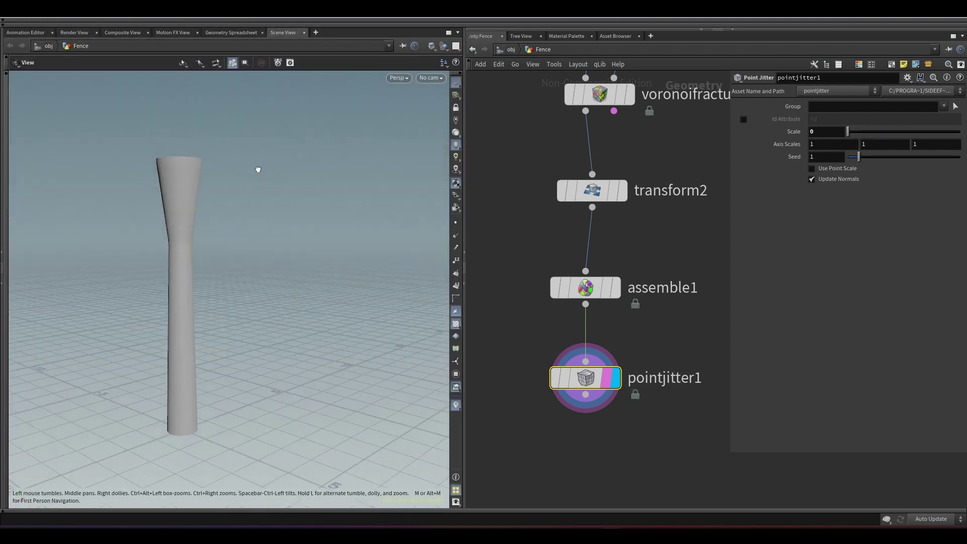
pyautogui.scroll(-5, 256, 171)
# Align the second Transform, Assemble and Point Jitter nodes in a straight vertical chain below the Voronoi Fracture node
pyautogui.moveTo(500, 144); pyautogui.dragTo(706, 498)
pyautogui.press('a')
pyautogui.moveTo(635, 246); pyautogui.dragTo(633, 397)
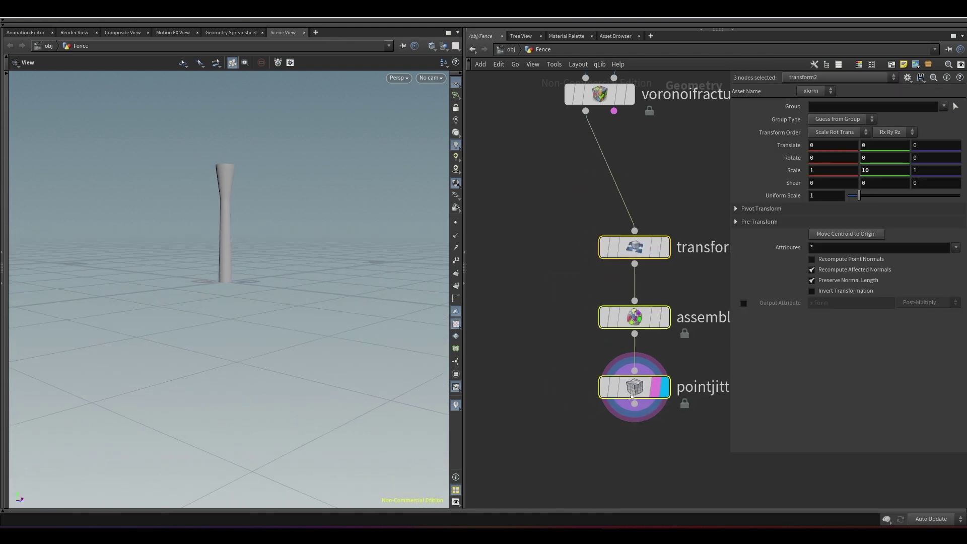
pyautogui.moveTo(635, 251); pyautogui.dragTo(600, 195)
pyautogui.click(599, 331)
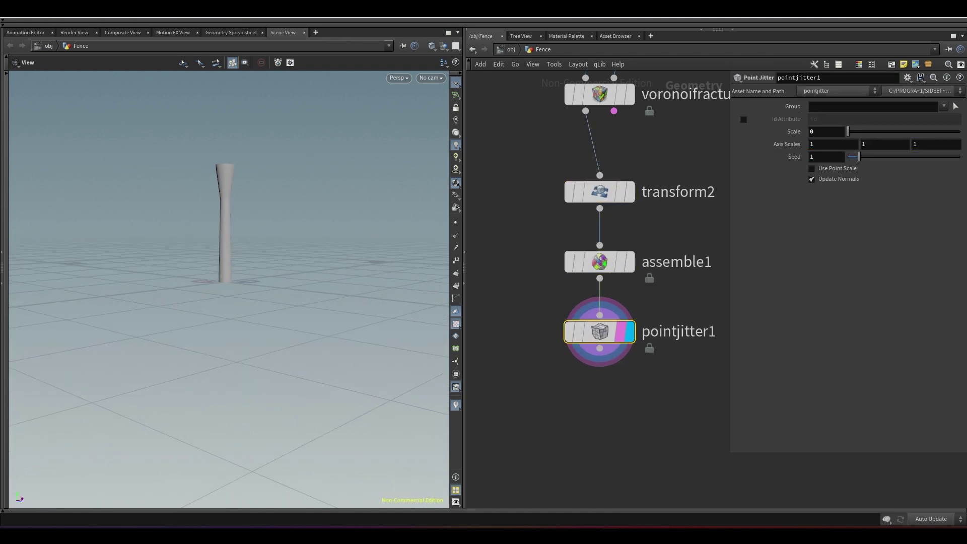
# Add an Unpack node fed by the Point Jitter node's output, display it and inspect the post's faces
pyautogui.press('Tab')
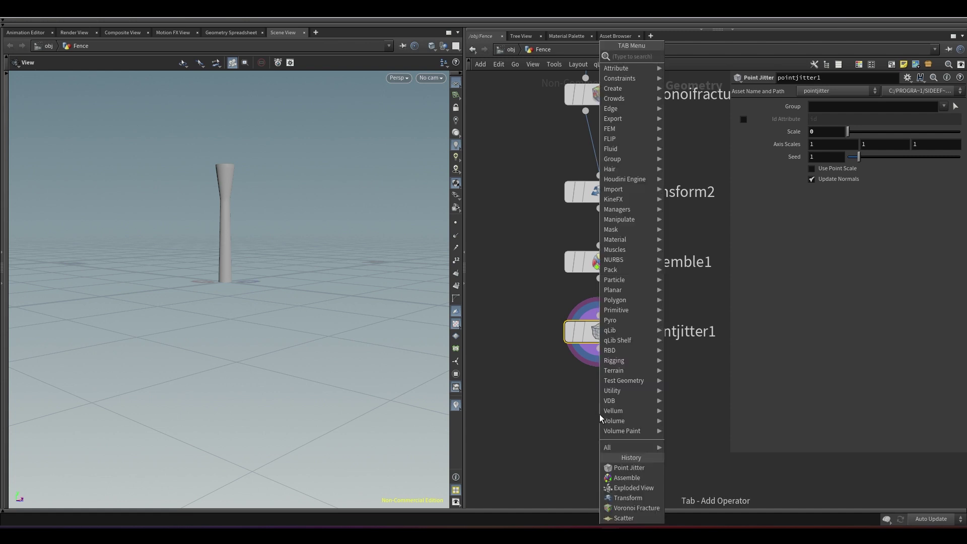
pyautogui.write('unpack')
pyautogui.press('Return')
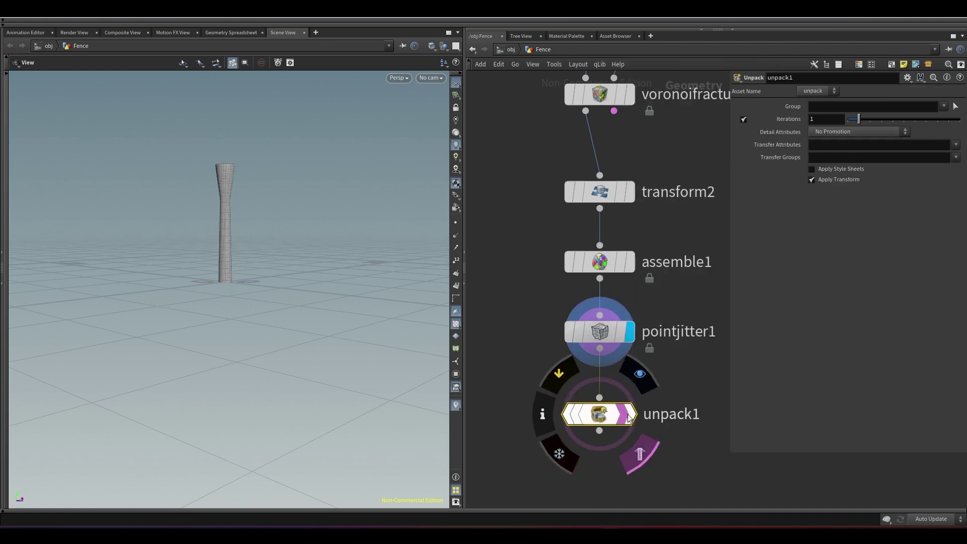
pyautogui.click(629, 414)
pyautogui.moveTo(221, 181)
pyautogui.mouseDown()
pyautogui.moveTo(248, 183)
pyautogui.moveTo(156, 145)
pyautogui.moveTo(227, 176)
pyautogui.mouseUp()
pyautogui.scroll(-3, 640, 376)
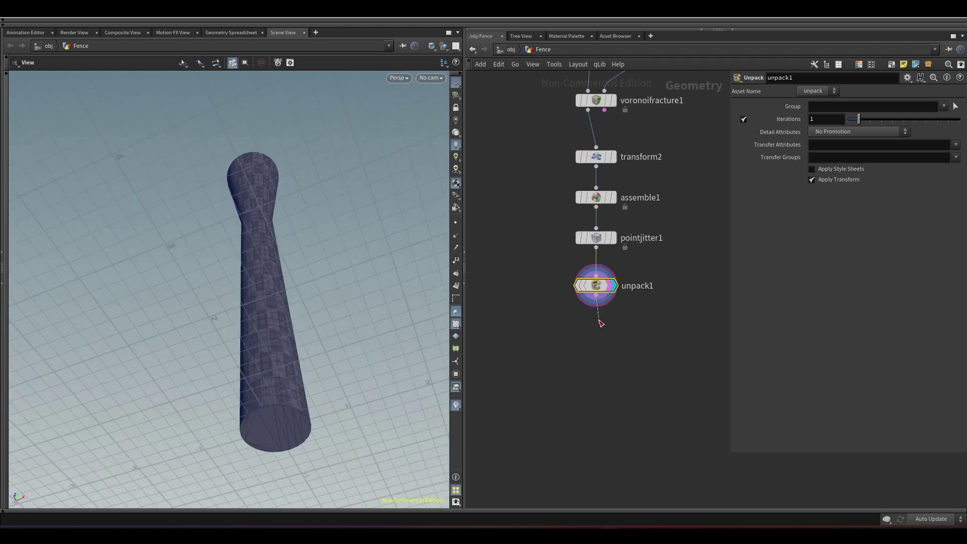
pyautogui.press('Tab')
pyautogui.write('re')
pyautogui.press('Down')
pyautogui.press('Down')
pyautogui.press('Down')
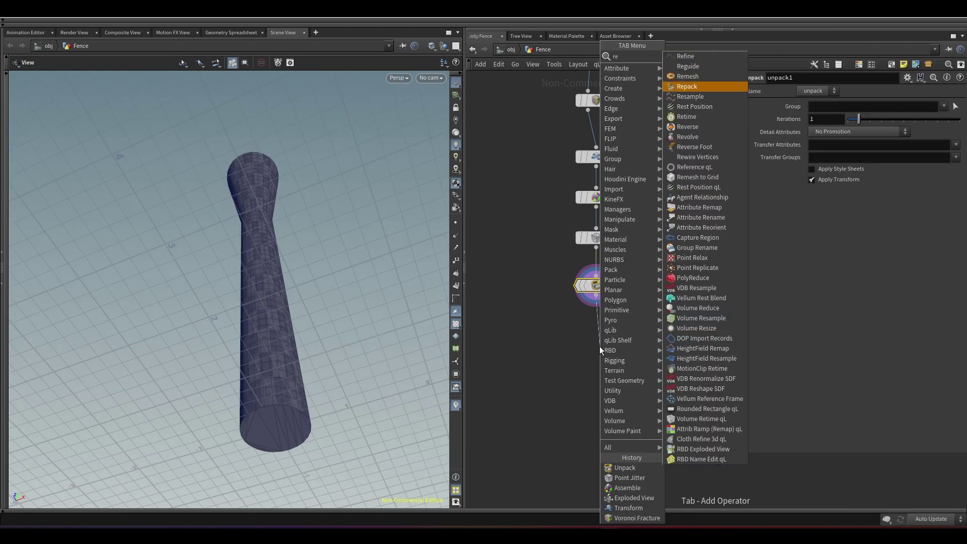
pyautogui.press('Return')
pyautogui.click(599, 346)
pyautogui.press('Delete')
# Add a Reverse node fed by the Unpack node's output and set its display and render flags
pyautogui.press('Tab')
pyautogui.write('rev')
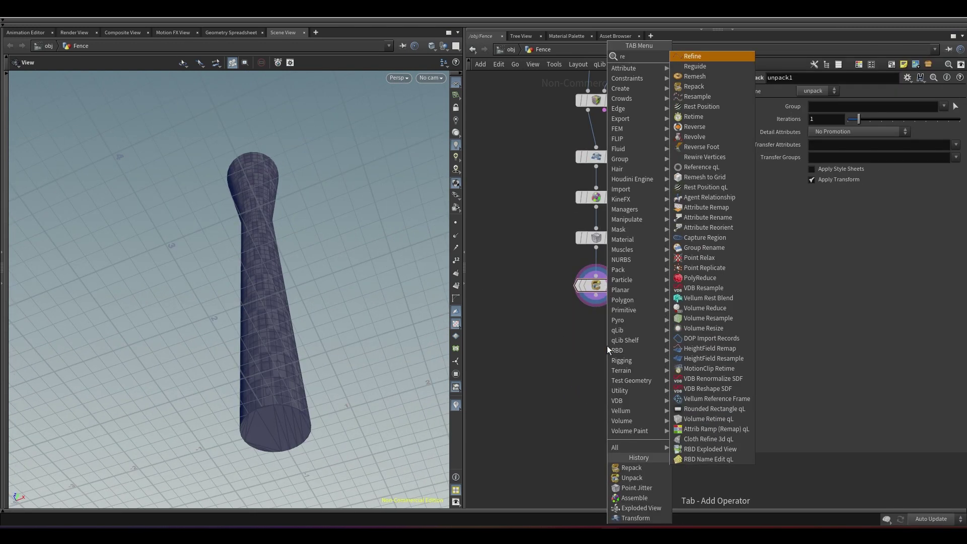
pyautogui.press('Return')
pyautogui.click(595, 340)
pyautogui.moveTo(595, 295); pyautogui.dragTo(596, 332)
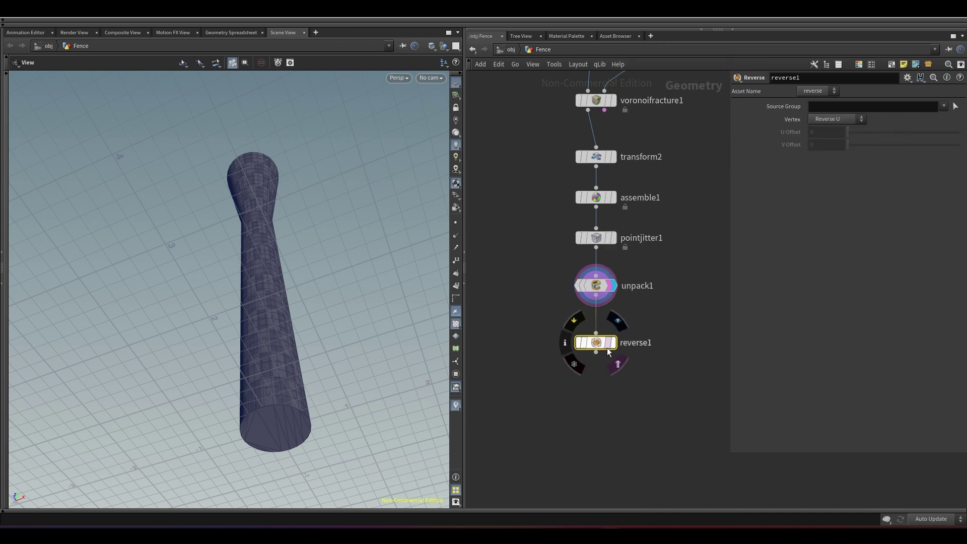
pyautogui.click(618, 364)
pyautogui.click(618, 320)
# Examine the reversed post's shading from several angles, adjusting the viewport's lighting, point and wireframe display
pyautogui.moveTo(408, 177); pyautogui.dragTo(431, 244)
pyautogui.click(457, 236)
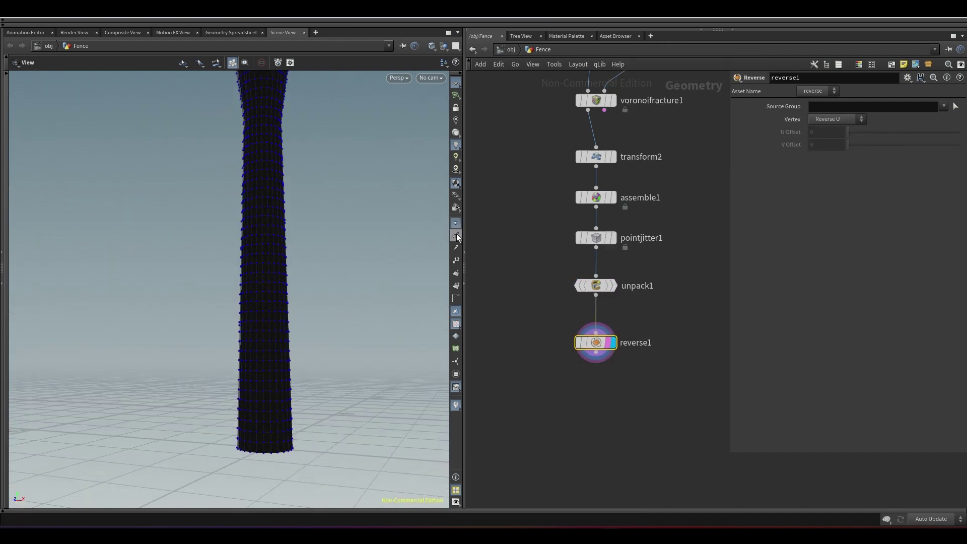
pyautogui.click(454, 323)
pyautogui.scroll(-2, 358, 283)
pyautogui.click(454, 135)
pyautogui.scroll(-5, 276, 302)
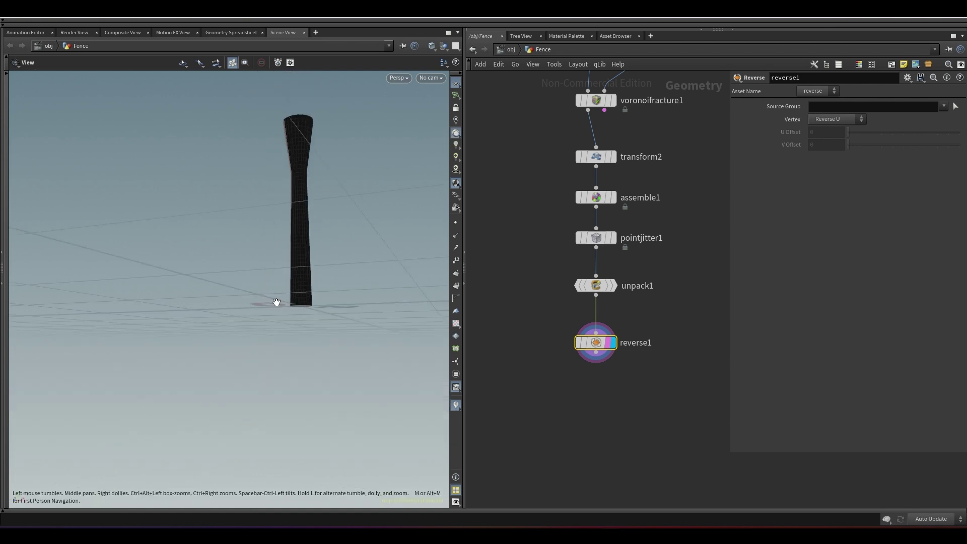
pyautogui.scroll(5, 366, 107)
pyautogui.moveTo(278, 233); pyautogui.dragTo(434, 255)
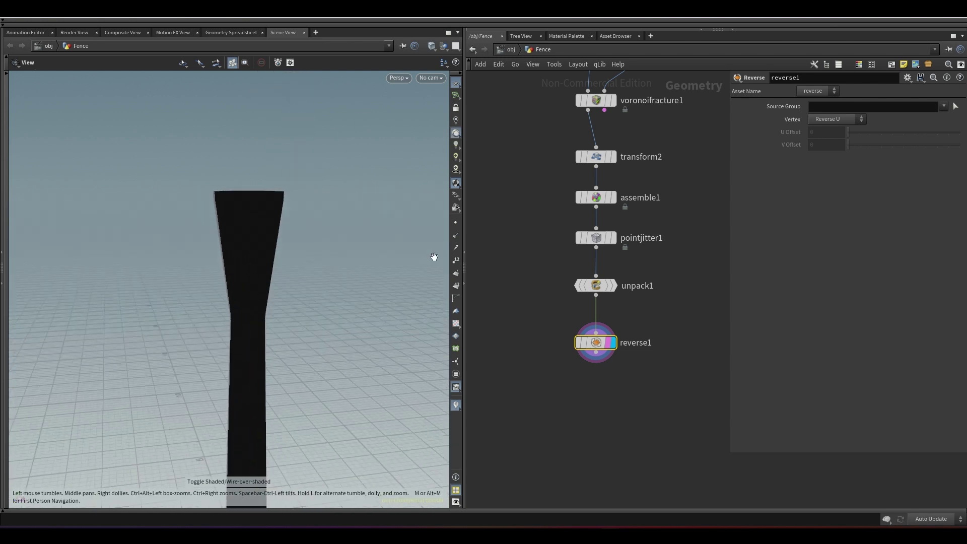
pyautogui.click(173, 32)
pyautogui.click(273, 33)
pyautogui.click(473, 50)
# Add a Normal node fed by the Reverse node's output and display it
pyautogui.moveTo(658, 360); pyautogui.dragTo(653, 290, button='middle')
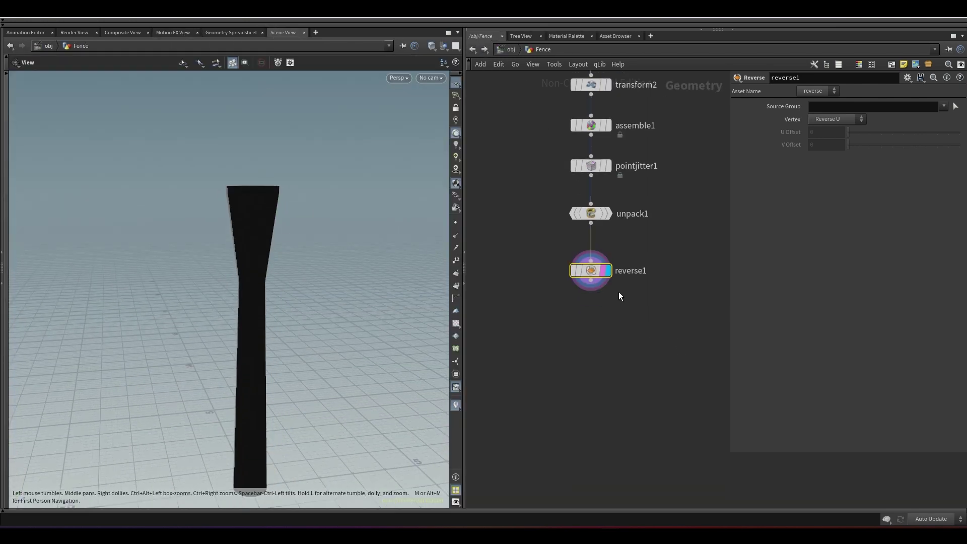
pyautogui.moveTo(591, 302); pyautogui.dragTo(590, 334)
pyautogui.write('normal')
pyautogui.press('Return')
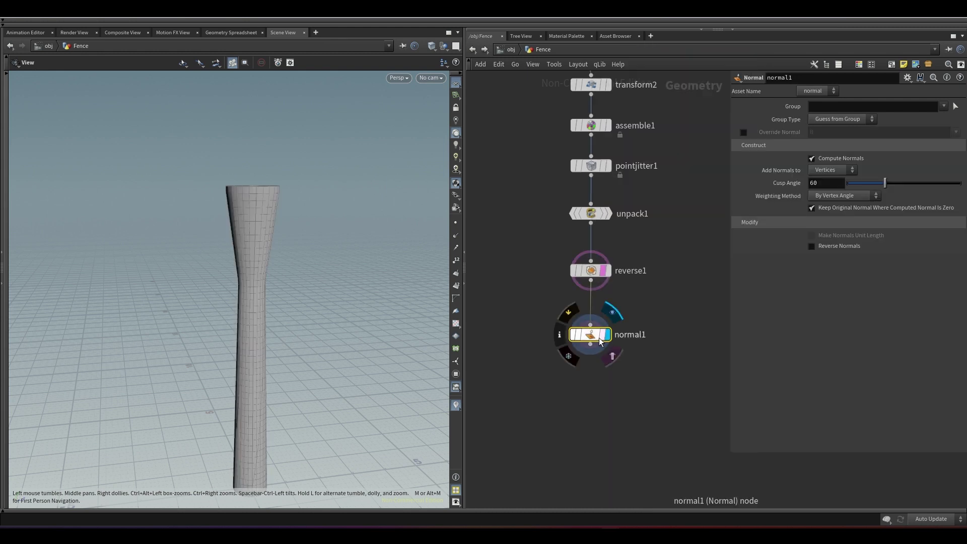
pyautogui.click(602, 338)
# Lay out the node network and add a Smooth node fed by the Normal node's output, with its display flag on
pyautogui.hotkey('ctrl', 'a')
pyautogui.press('l')
pyautogui.click(596, 341)
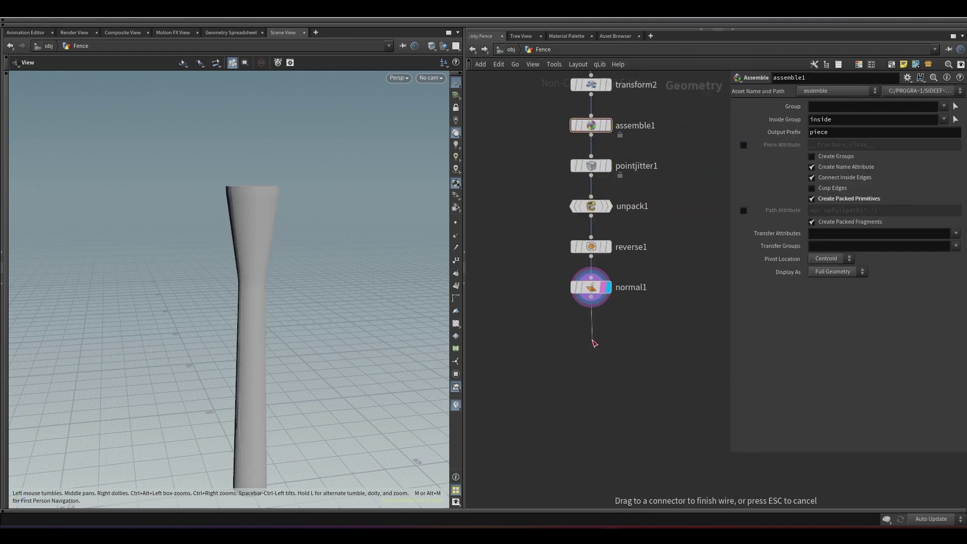
pyautogui.moveTo(595, 332); pyautogui.dragTo(592, 341)
pyautogui.write('smooth')
pyautogui.press('Return')
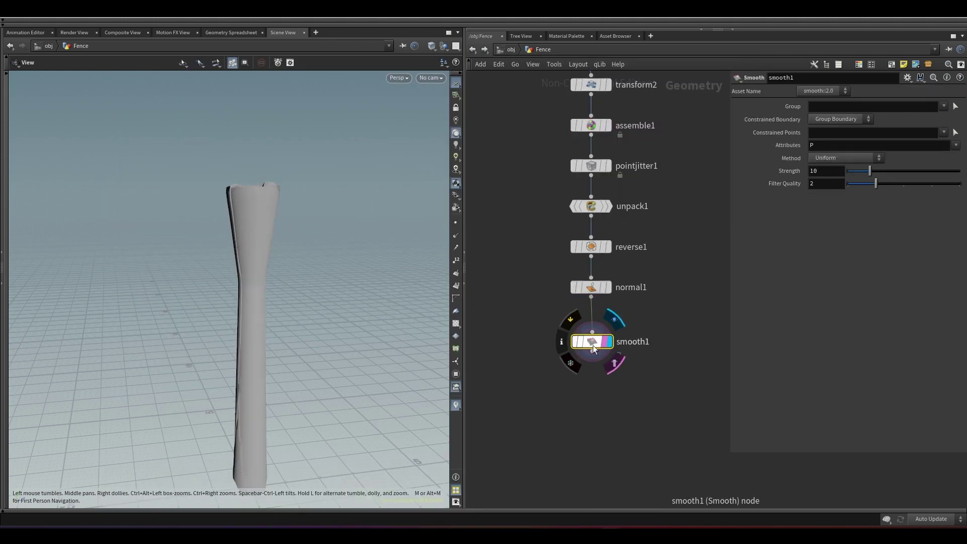
# Inspect the post from above, set the Smooth node's strength to 0 and tidy the network layout
pyautogui.moveTo(302, 227); pyautogui.dragTo(486, 181)
pyautogui.moveTo(256, 187); pyautogui.dragTo(251, 275)
pyautogui.scroll(-5, 627, 393)
pyautogui.moveTo(627, 419); pyautogui.dragTo(588, 210)
pyautogui.press('l')
# Add a Switch node below the chain and wire the PolyFill output into it through a network dot
pyautogui.click(574, 406)
pyautogui.press('Tab')
pyautogui.write('sw')
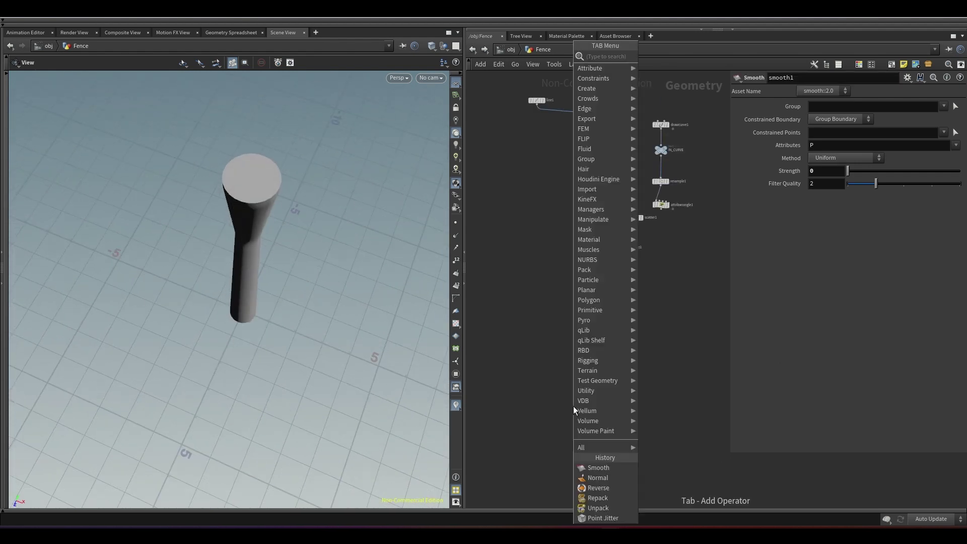
pyautogui.press('Down')
pyautogui.press('Return')
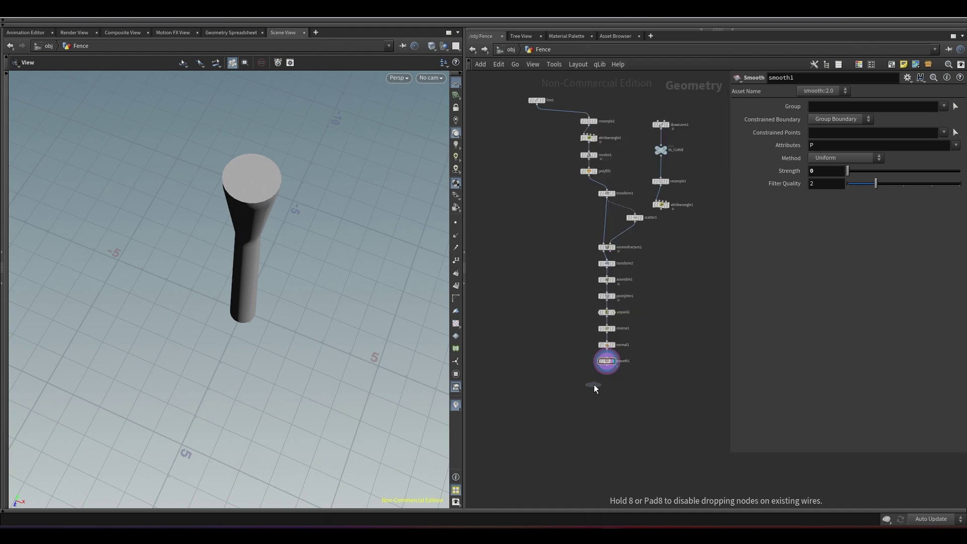
pyautogui.click(594, 385)
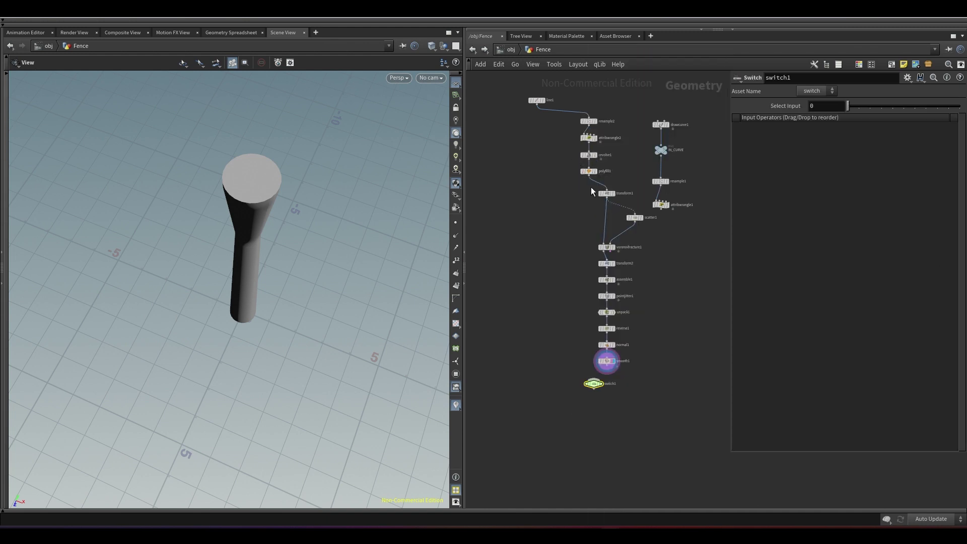
pyautogui.moveTo(567, 212); pyautogui.dragTo(566, 212)
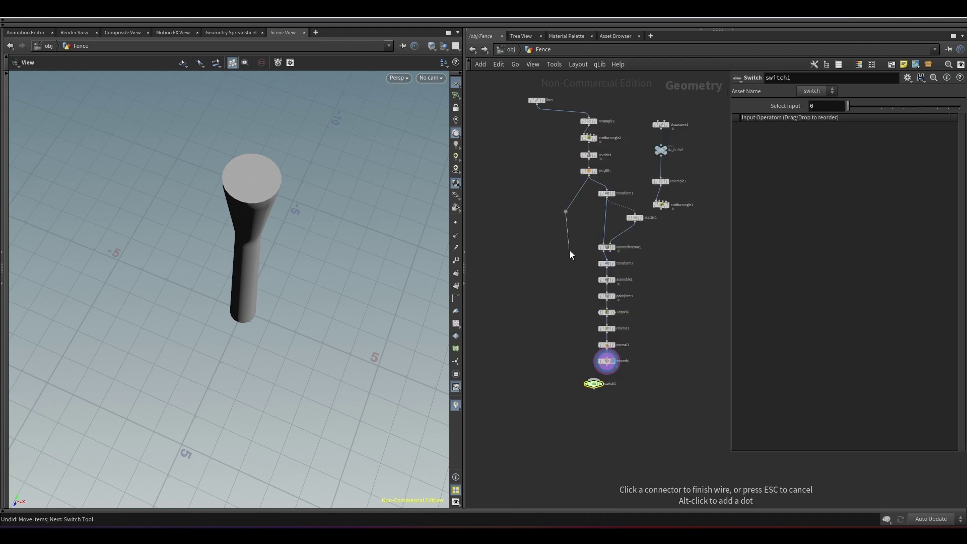
pyautogui.click(587, 383)
pyautogui.moveTo(593, 387); pyautogui.dragTo(580, 397)
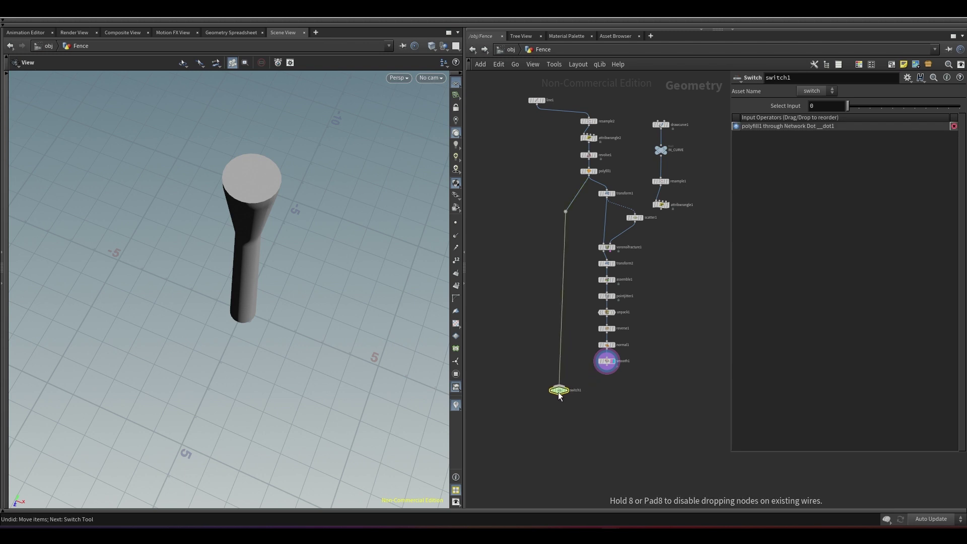
# Wire the Smooth output through a dot as the Switch node's second input and display the Switch
pyautogui.scroll(3, 594, 384)
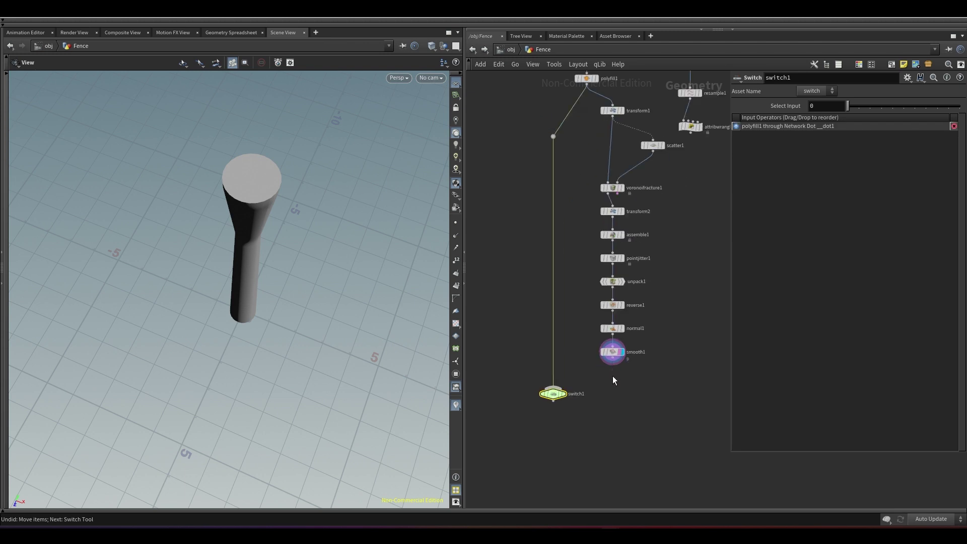
pyautogui.click(614, 373)
pyautogui.scroll(3, 559, 395)
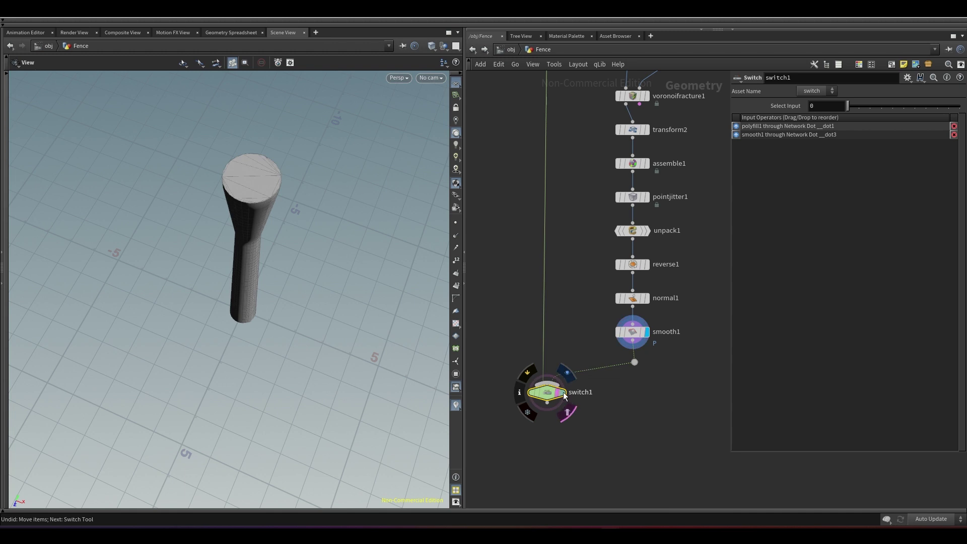
pyautogui.click(556, 394)
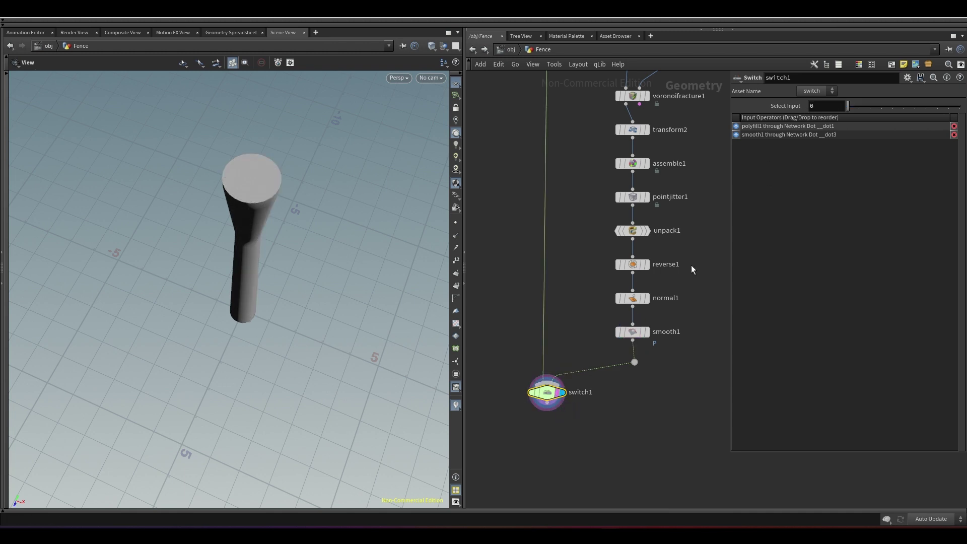
pyautogui.scroll(-3, 597, 370)
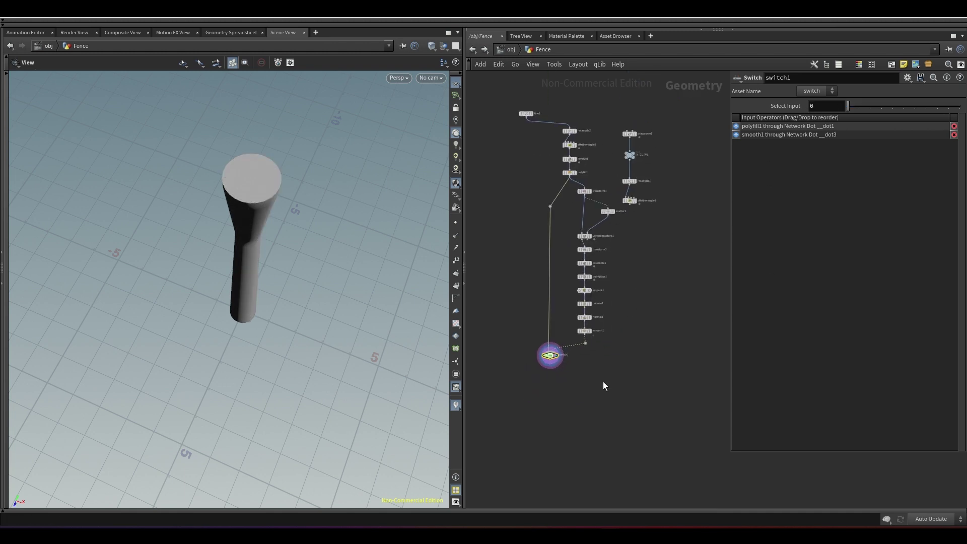
pyautogui.press('Tab')
pyautogui.write('cop')
pyautogui.press('Down')
pyautogui.press('Down')
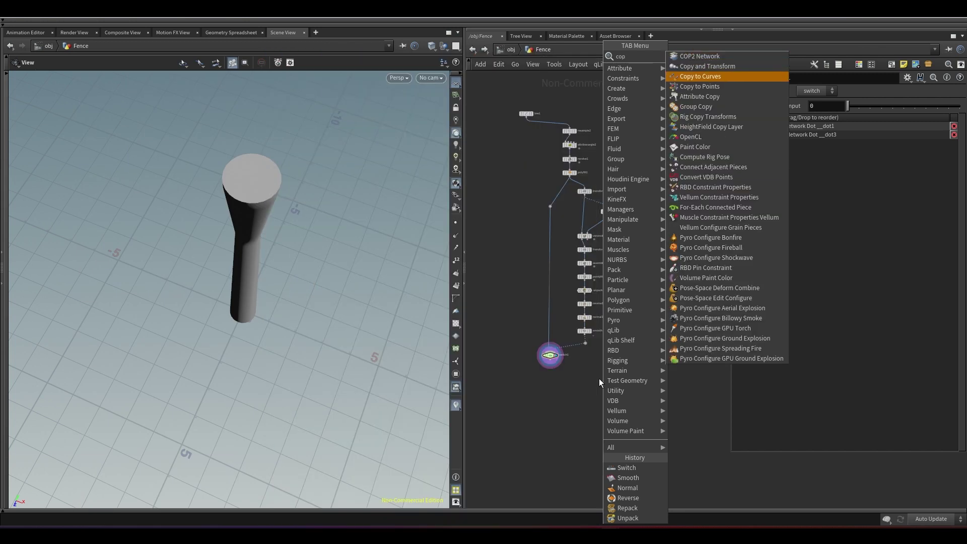
pyautogui.press('Down')
pyautogui.press('Down')
pyautogui.press('Down')
pyautogui.press('Down')
pyautogui.press('Down')
pyautogui.press('Down')
pyautogui.press('Down')
pyautogui.press('Down')
pyautogui.press('Down')
pyautogui.press('Down')
pyautogui.press('Down')
pyautogui.press('Down')
pyautogui.press('Down')
pyautogui.press('Down')
pyautogui.press('Down')
pyautogui.press('Down')
pyautogui.press('Down')
pyautogui.press('Down')
pyautogui.press('Down')
pyautogui.press('Down')
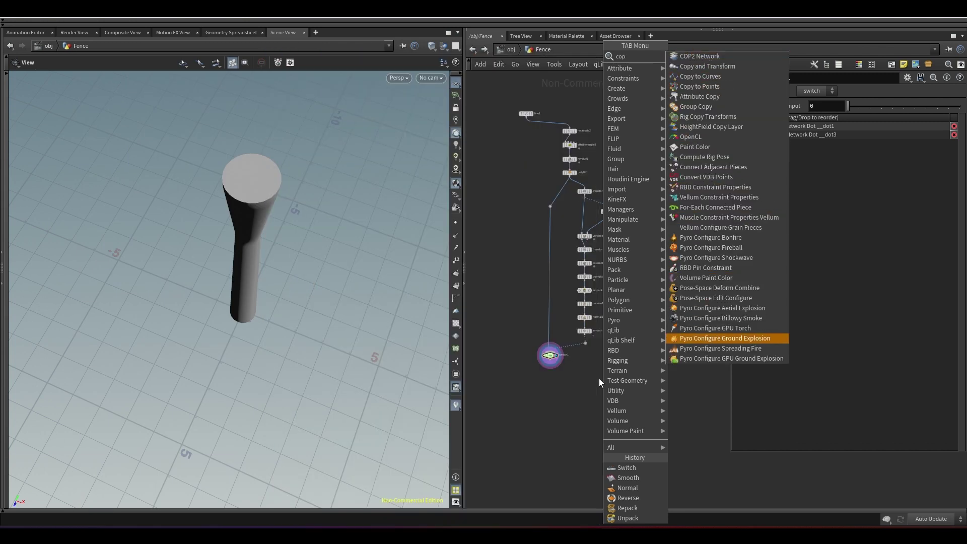
pyautogui.press('Escape')
pyautogui.press('Tab')
pyautogui.write('y s')
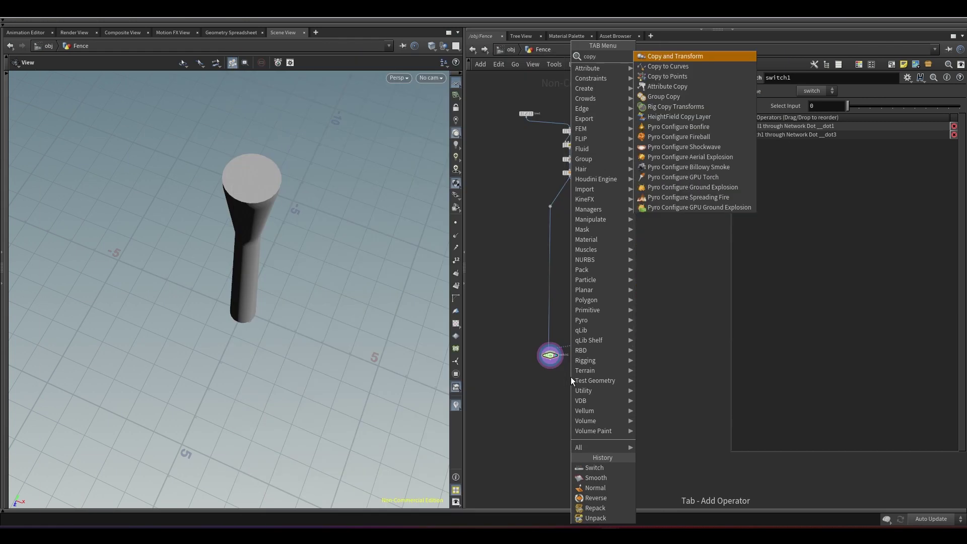
pyautogui.press('BackSpace')
pyautogui.write('to')
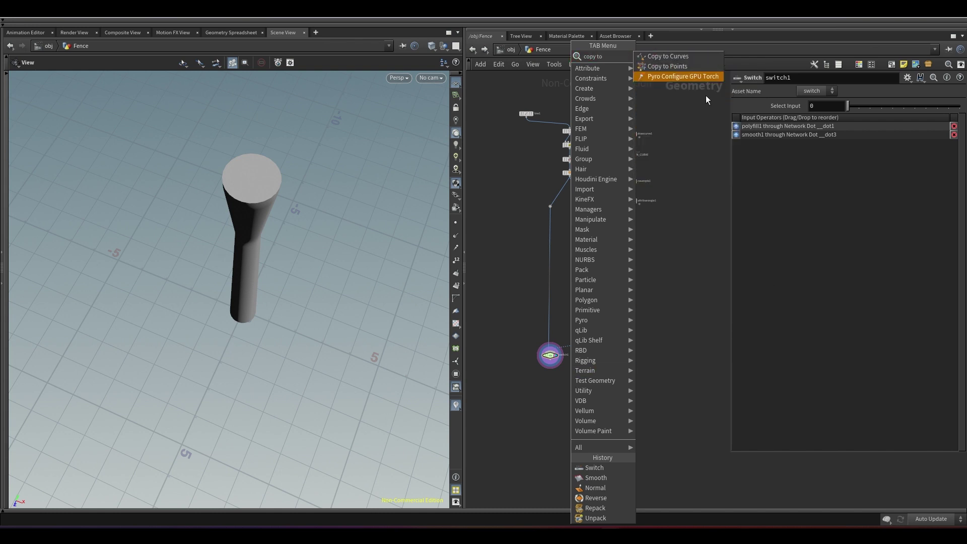
pyautogui.click(707, 258)
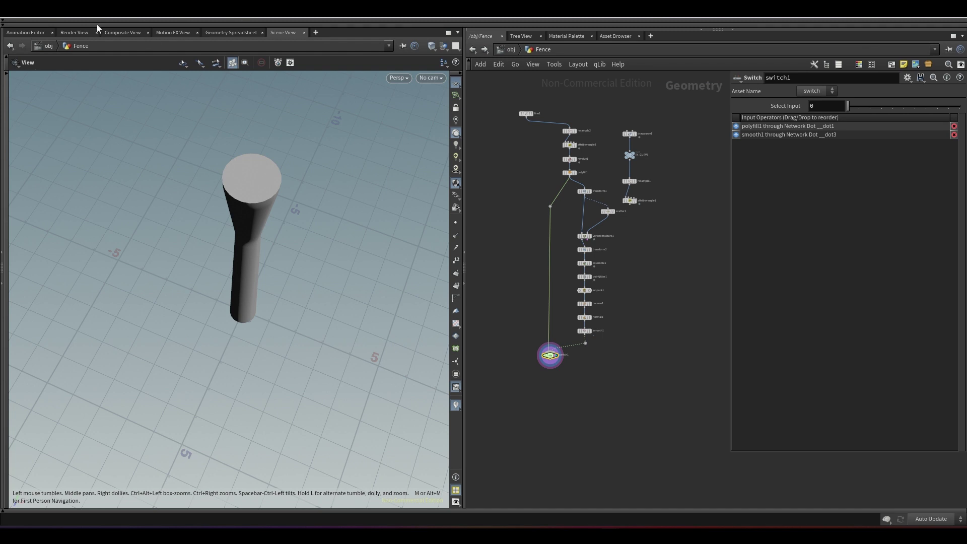
# Show the shelves and open a Textport in a new pane tab beside the scene view
pyautogui.click(97, 22)
pyautogui.click(314, 58)
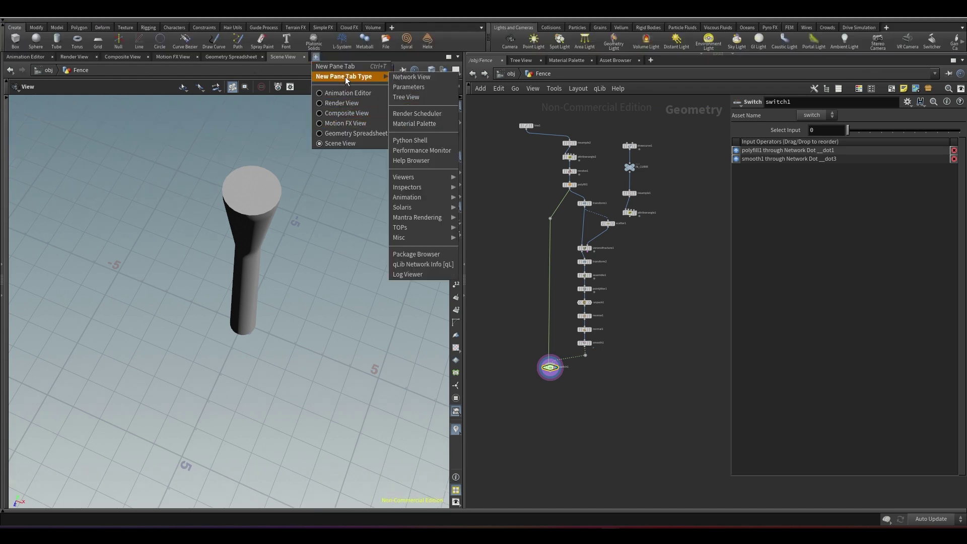
pyautogui.moveTo(345, 77)
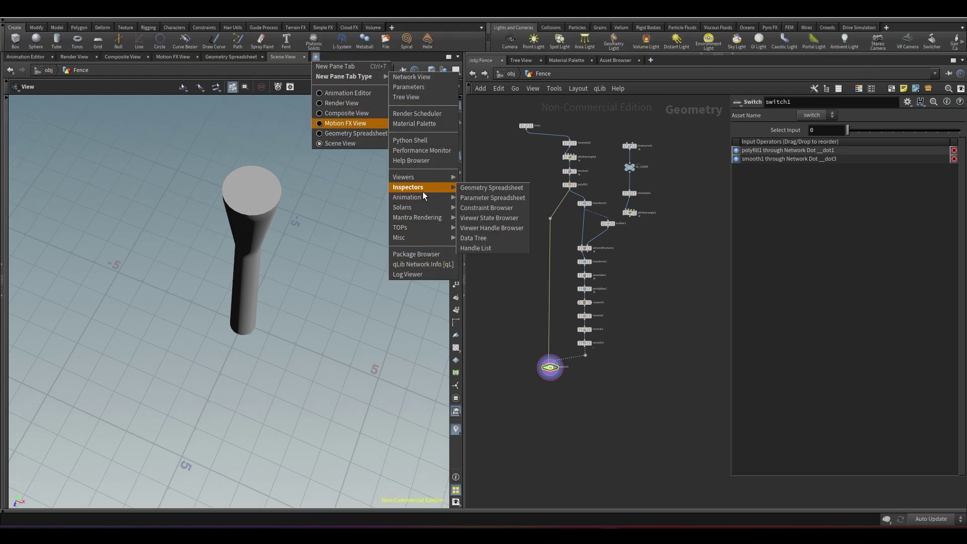
pyautogui.moveTo(420, 238)
pyautogui.click(469, 238)
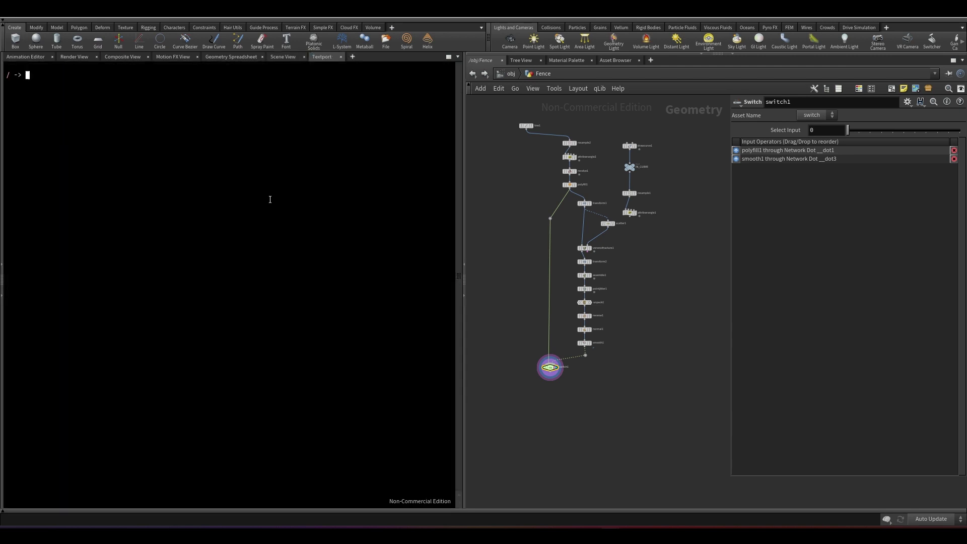
# Run the command "opunhide Sop copy" in the Textport
pyautogui.write('op')
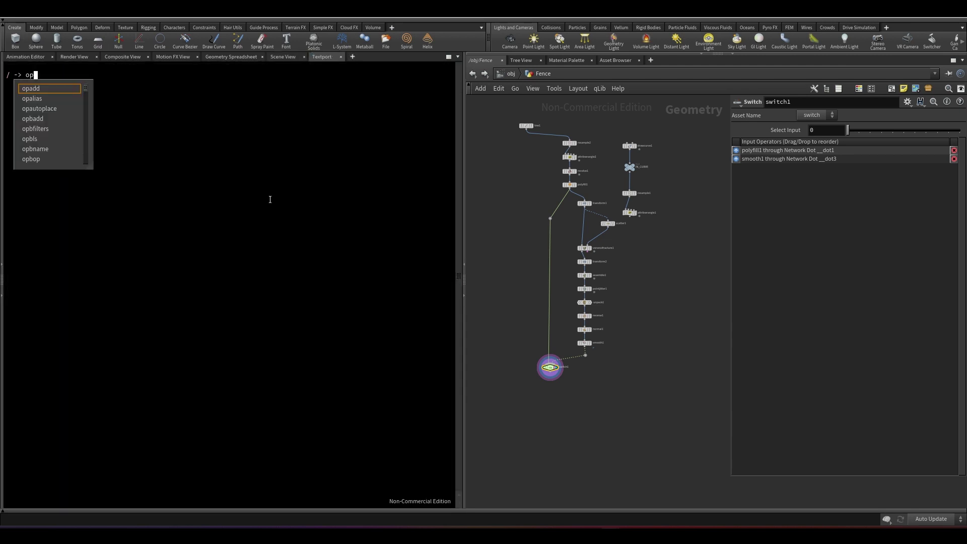
pyautogui.write('u')
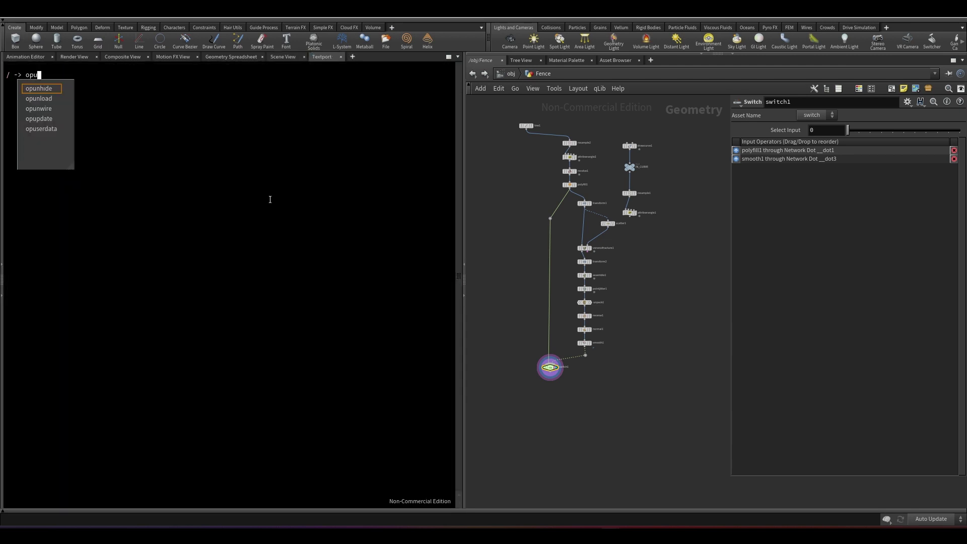
pyautogui.press('Return')
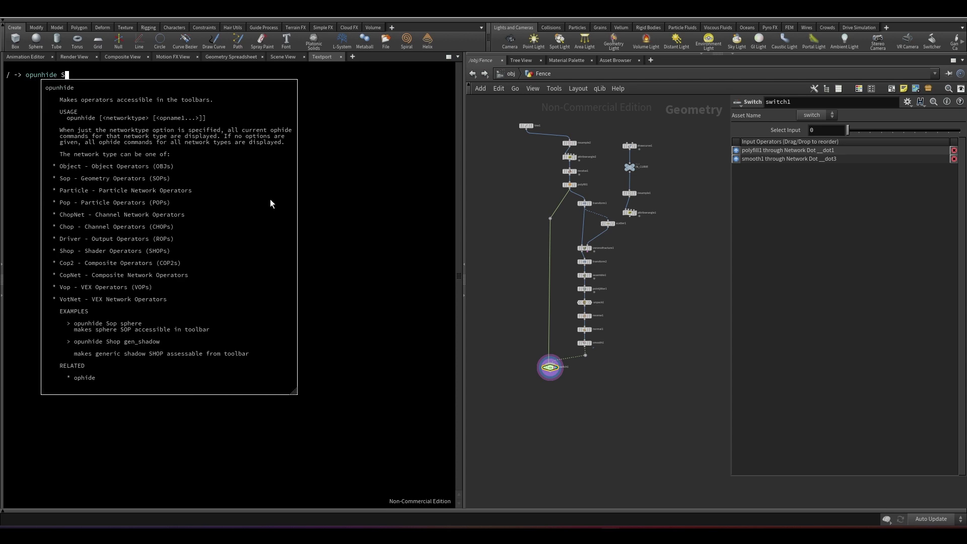
pyautogui.write('Sop copy')
pyautogui.press('Return')
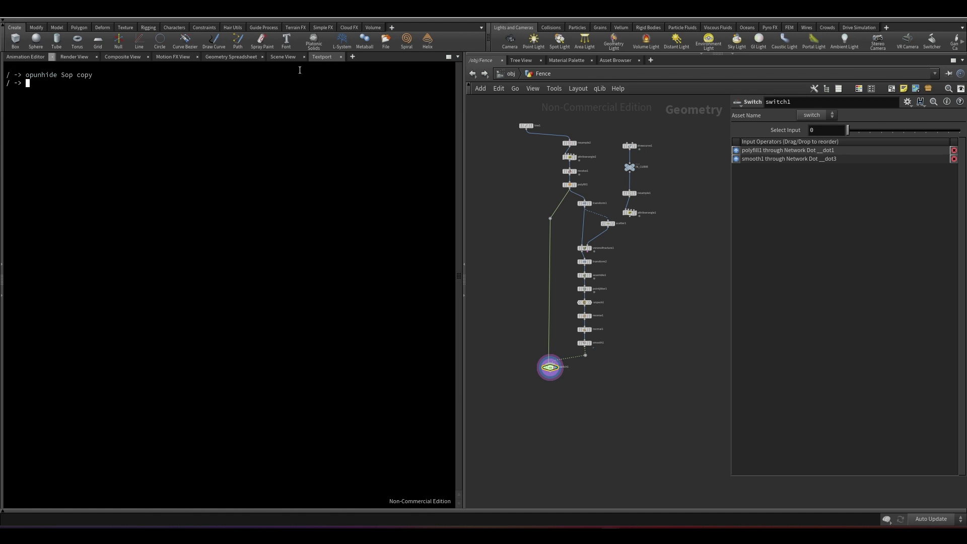
# Return to the scene view, add a Copy with Stamp node and place it below the Switch node
pyautogui.click(281, 56)
pyautogui.press('Tab')
pyautogui.write('copy')
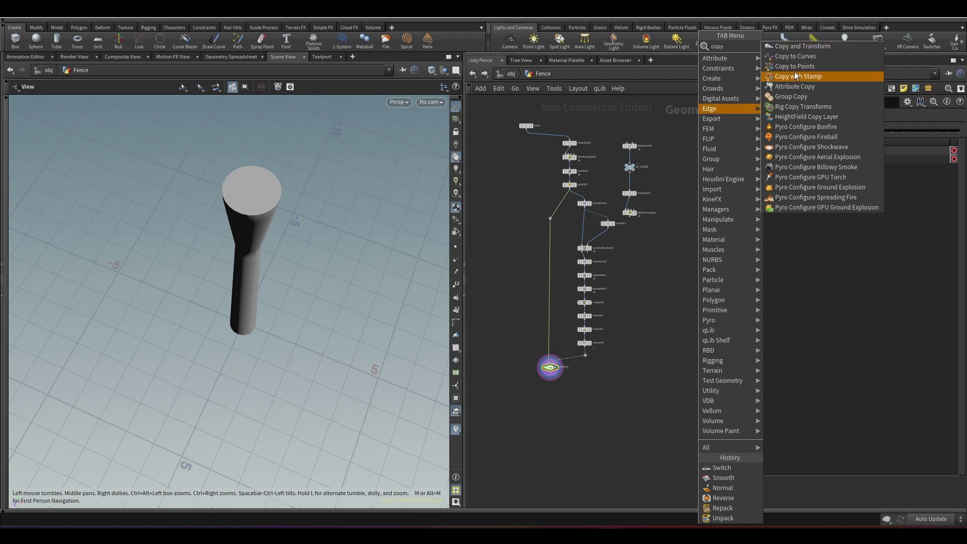
pyautogui.click(793, 77)
pyautogui.click(637, 343)
pyautogui.scroll(5, 630, 372)
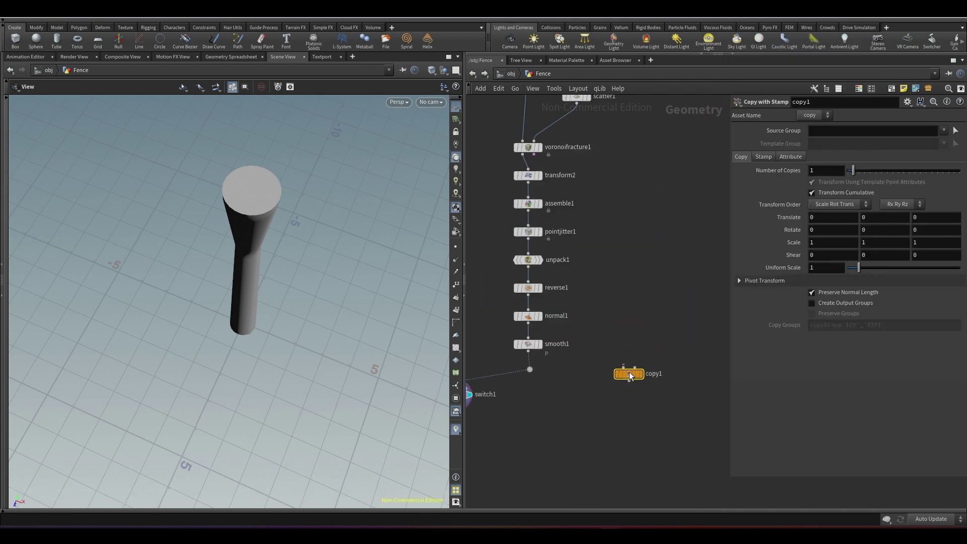
pyautogui.scroll(-5, 665, 283)
pyautogui.moveTo(653, 315); pyautogui.dragTo(539, 388)
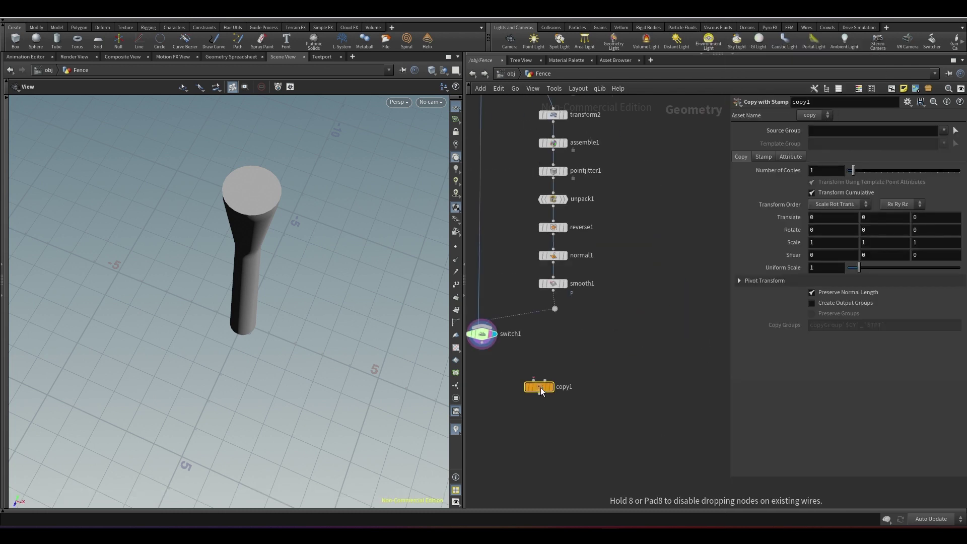
# Wire the Switch node's output into the first input of the Copy with Stamp node
pyautogui.moveTo(538, 346); pyautogui.dragTo(605, 312, button='middle')
pyautogui.moveTo(549, 309); pyautogui.dragTo(602, 346)
pyautogui.scroll(-3, 620, 346)
pyautogui.moveTo(640, 344); pyautogui.dragTo(561, 310, button='middle')
pyautogui.moveTo(523, 317); pyautogui.dragTo(597, 328)
# Move the curve branch aside, wire attribwrangle1 into the copy node's second input and display the posts copied along the curve
pyautogui.moveTo(597, 302); pyautogui.dragTo(584, 426, button='middle')
pyautogui.moveTo(624, 276); pyautogui.dragTo(682, 150)
pyautogui.click(653, 258)
pyautogui.click(676, 232)
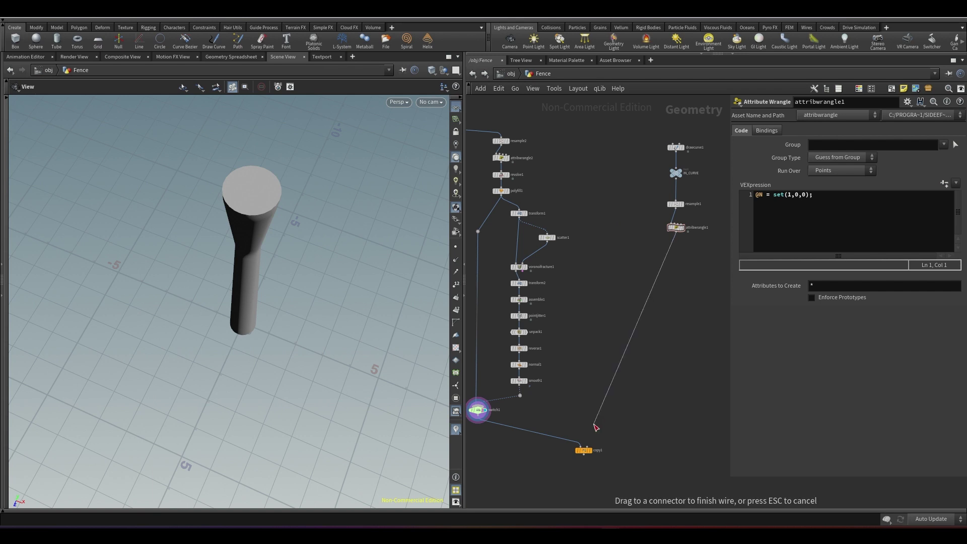
pyautogui.click(587, 448)
pyautogui.scroll(3, 587, 453)
pyautogui.click(594, 443)
pyautogui.click(584, 445)
pyautogui.hotkey('space', 'g')
pyautogui.moveTo(283, 283); pyautogui.dragTo(365, 213)
pyautogui.moveTo(538, 406); pyautogui.dragTo(624, 234, button='middle')
# Enable Stamp Inputs on the Copy with Stamp node and name Variable 1 "randint"
pyautogui.click(761, 157)
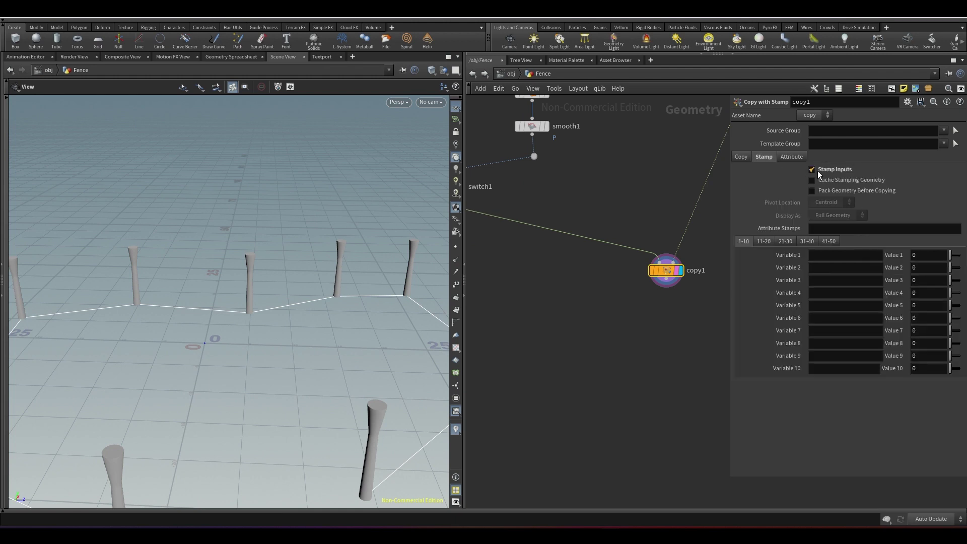
pyautogui.moveTo(729, 271); pyautogui.dragTo(694, 271)
pyautogui.click(780, 257)
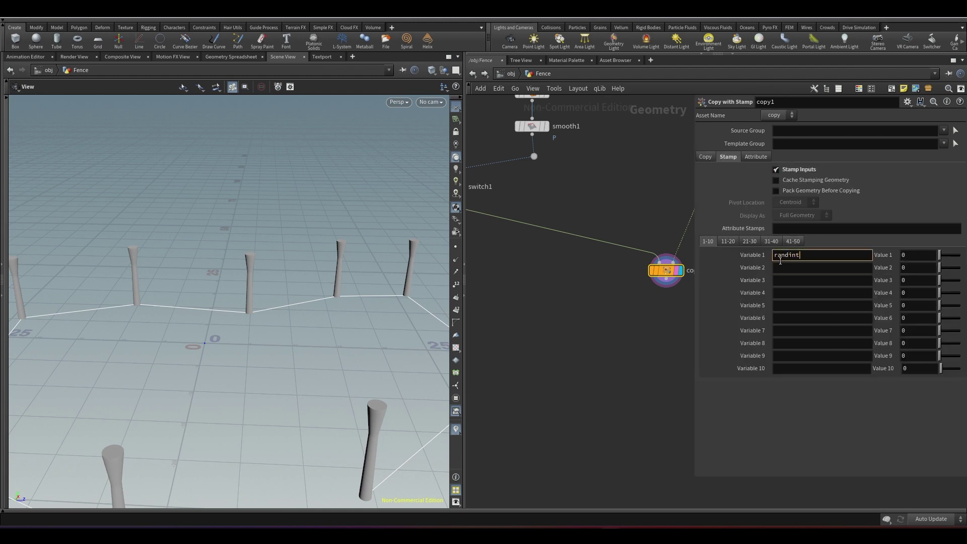
pyautogui.write('randint')
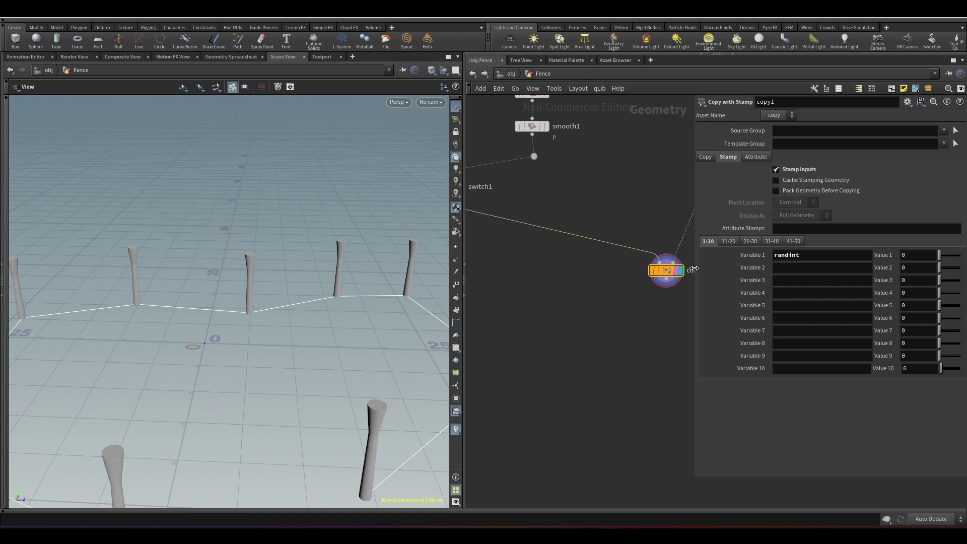
# Widen the parameter area and enter the expression "rount(fit01($PT), 2, 5))" as Value 1 of the randint stamp variable
pyautogui.moveTo(697, 272); pyautogui.dragTo(621, 272)
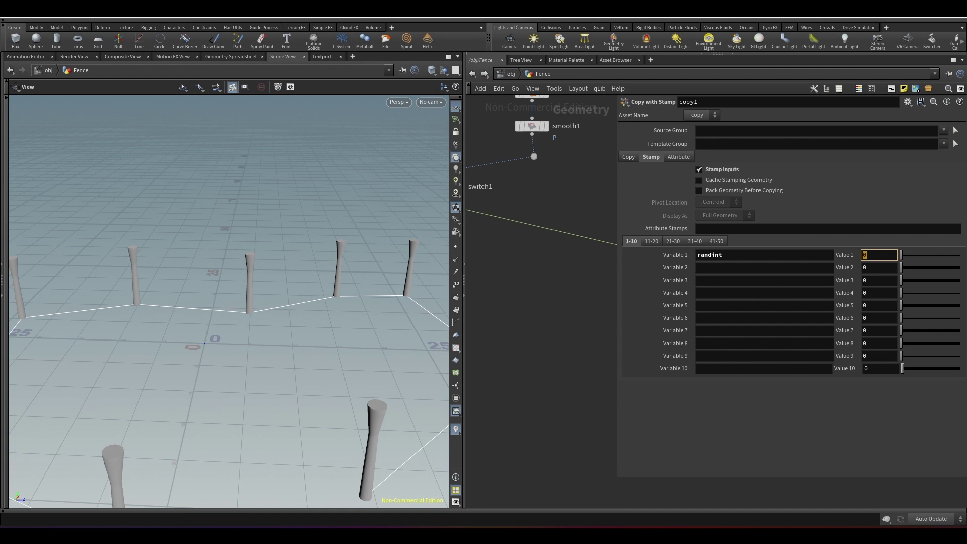
pyautogui.click(839, 254)
pyautogui.click(829, 253)
pyautogui.write('rount(fit01')
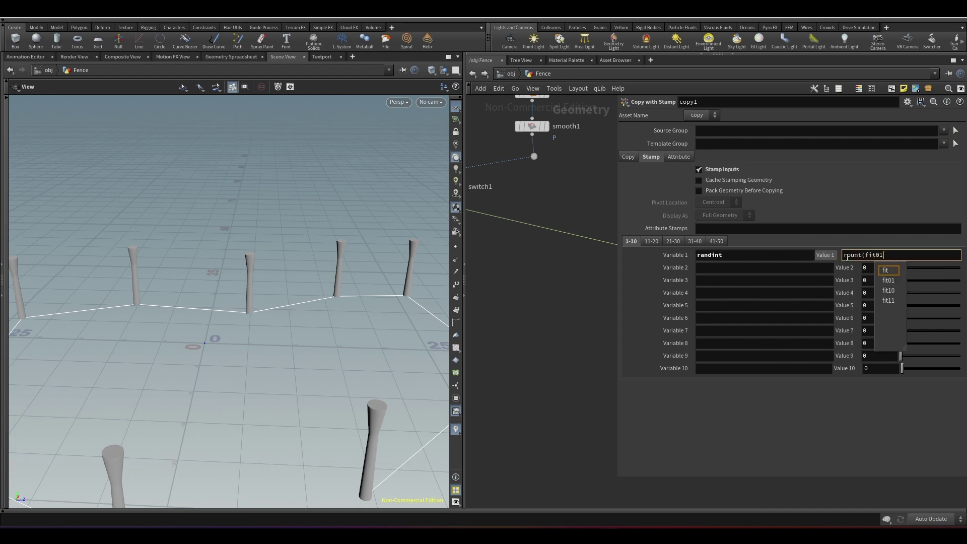
pyautogui.write('($PT), 2')
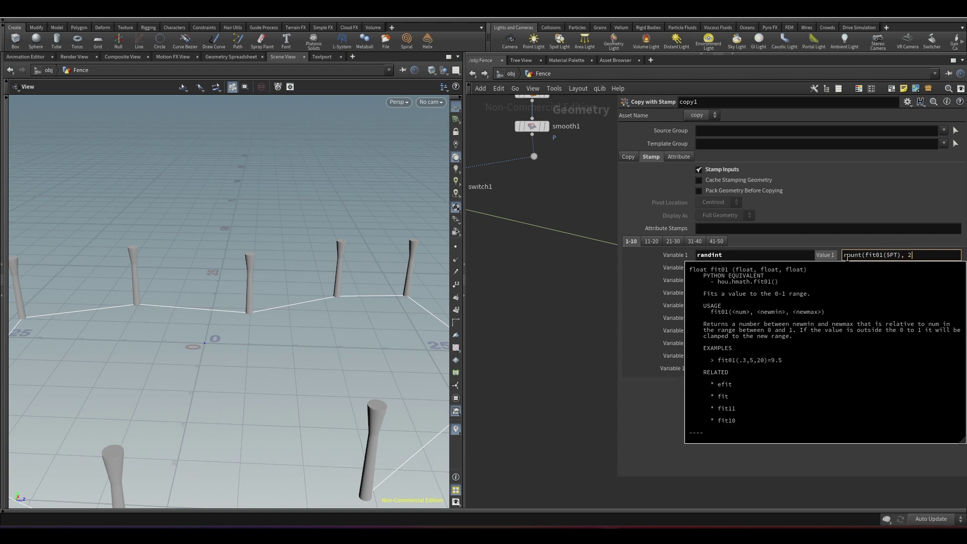
pyautogui.write(', 5)')
pyautogui.press('Return')
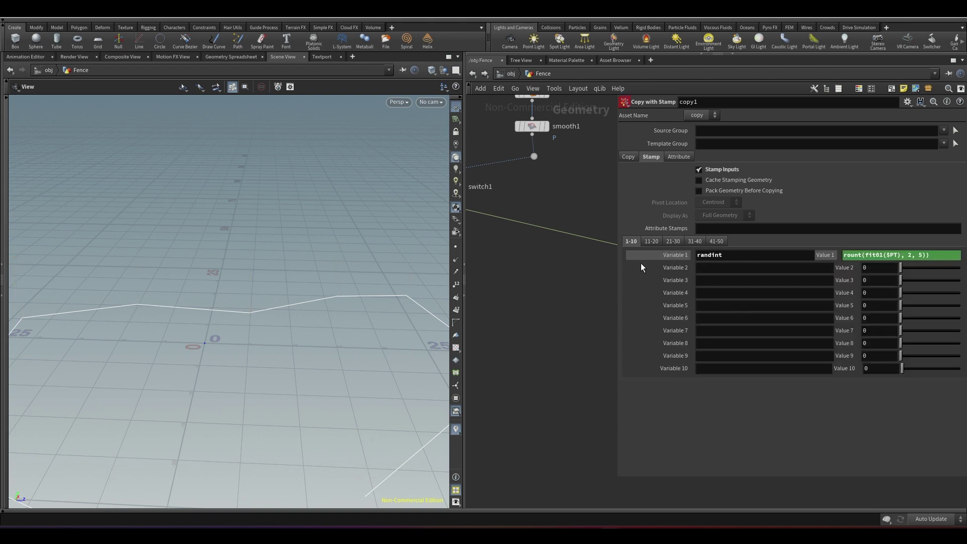
# Correct the randint stamp variable's Value 1 expression to "round(fit01(rand($PT), 2, 5))"
pyautogui.click(882, 255)
pyautogui.write('rand(')
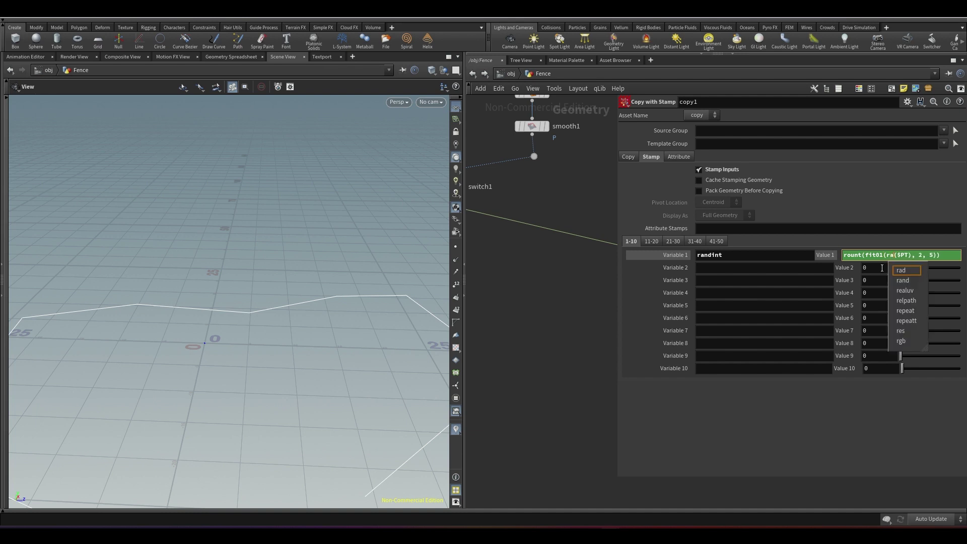
pyautogui.press('Return')
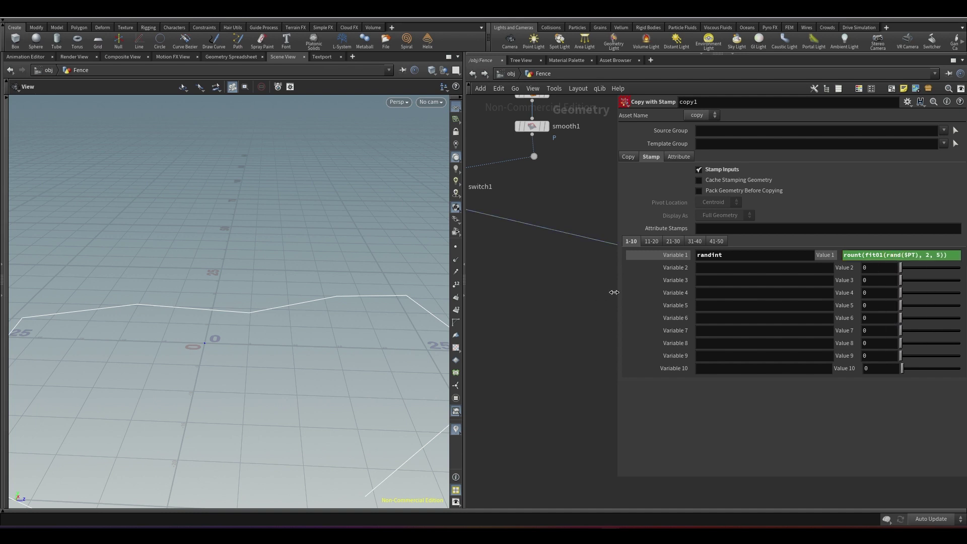
pyautogui.moveTo(614, 292); pyautogui.dragTo(470, 282)
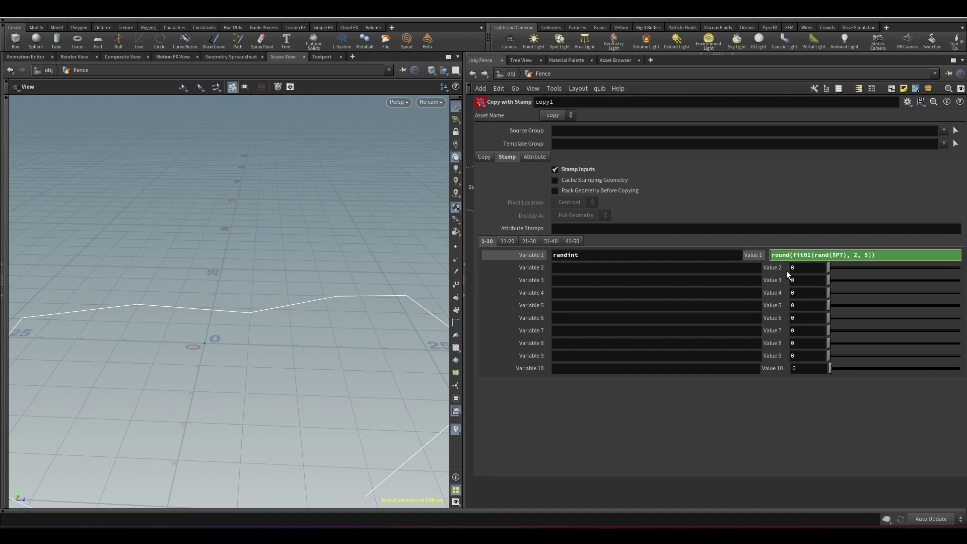
pyautogui.moveTo(471, 297); pyautogui.dragTo(728, 287)
# Set scatter1's Force Total Count to the expression stamp("../copy1/","randint",3)
pyautogui.scroll(-4, 311, 302)
pyautogui.moveTo(311, 304)
pyautogui.mouseDown()
pyautogui.moveTo(311, 292)
pyautogui.moveTo(322, 292)
pyautogui.mouseUp()
pyautogui.scroll(1, 636, 286)
pyautogui.moveTo(665, 270); pyautogui.dragTo(675, 266, button='middle')
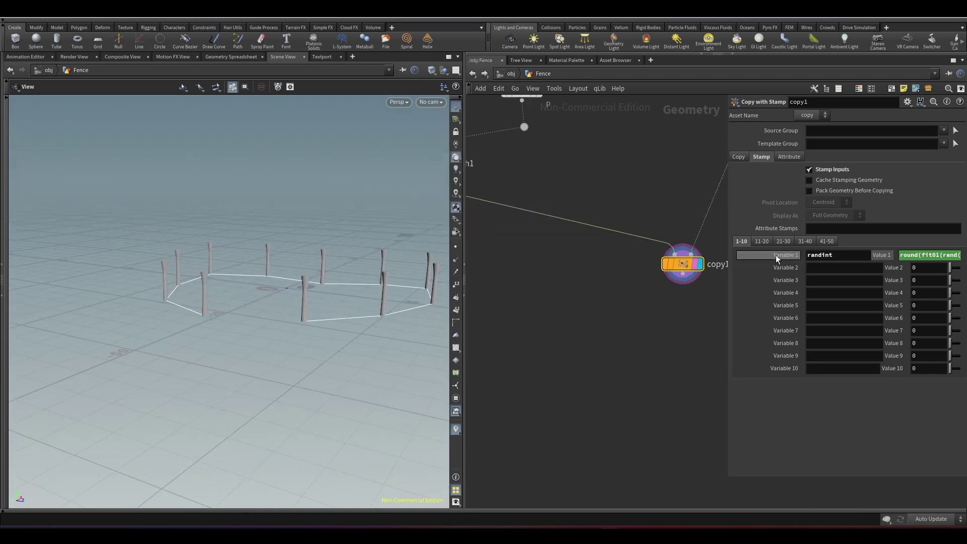
pyautogui.scroll(-4, 582, 363)
pyautogui.scroll(4, 595, 189)
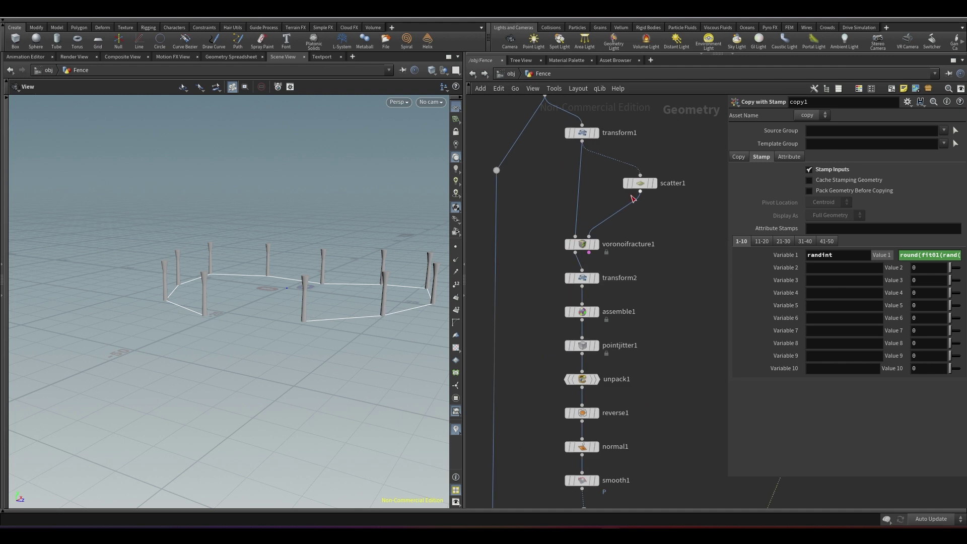
pyautogui.click(639, 184)
pyautogui.write('stamp("')
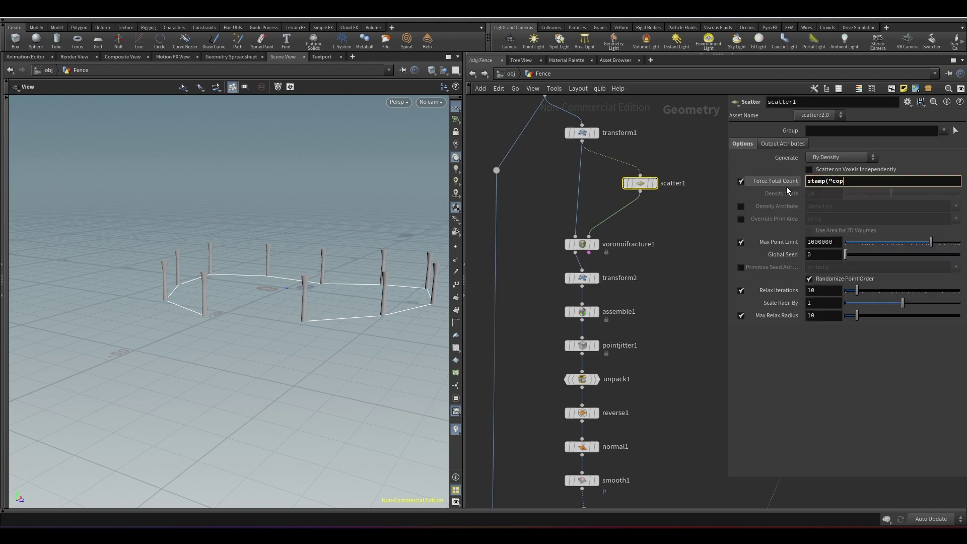
pyautogui.write('../cop')
pyautogui.press('Tab')
pyautogui.write('",')
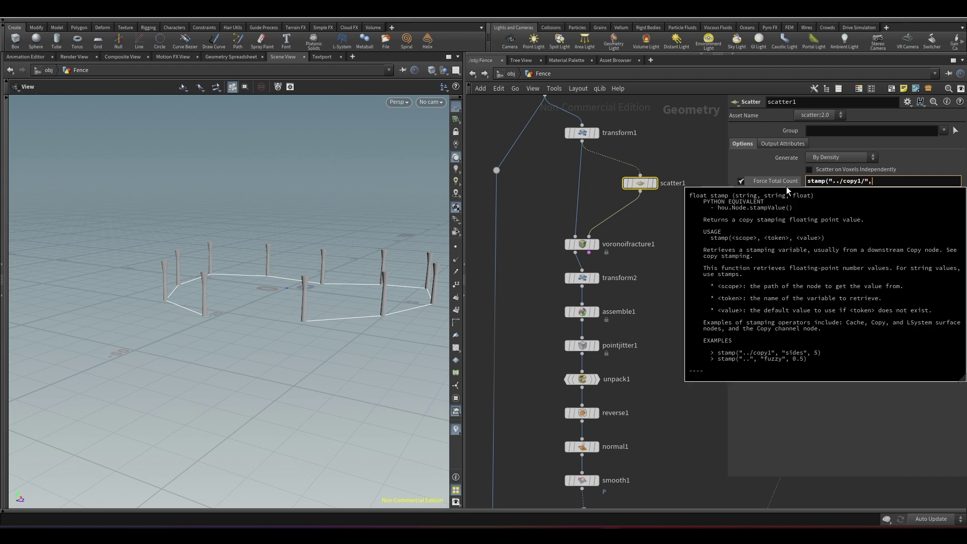
pyautogui.write('"randint')
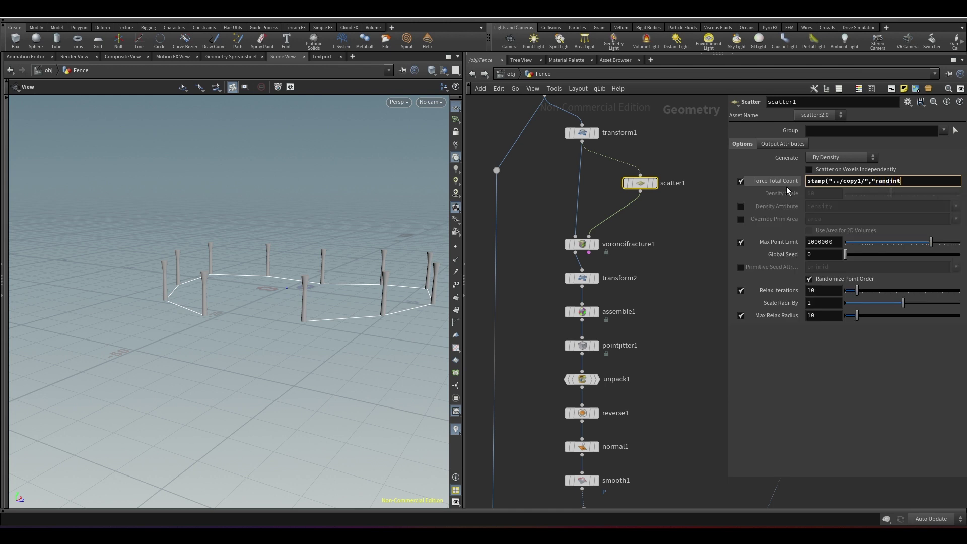
pyautogui.write('",3)')
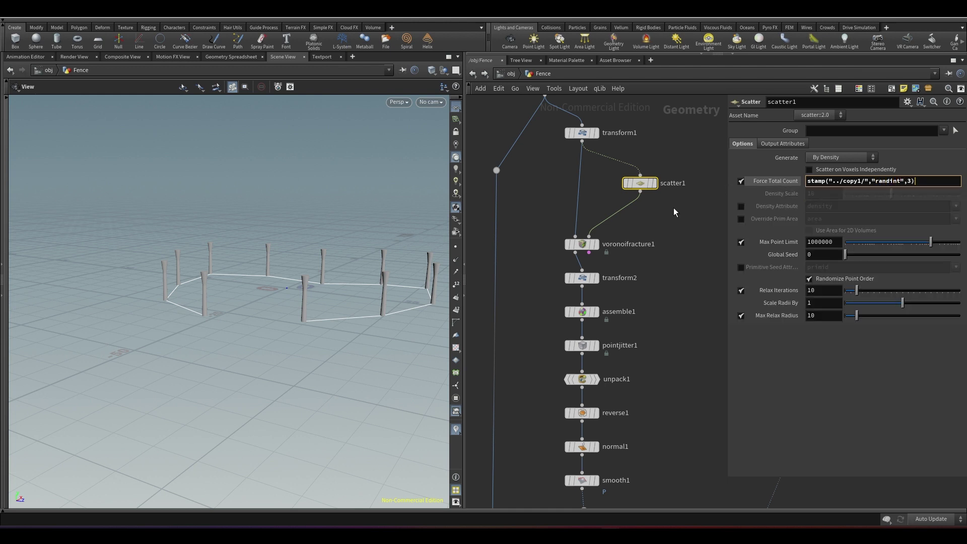
pyautogui.press('Return')
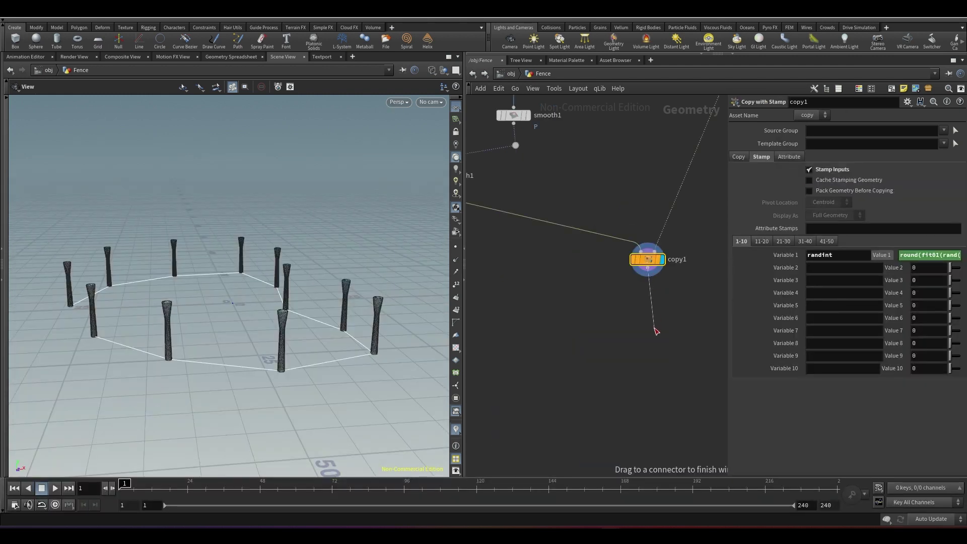
# Append a Null named OUT_HOLDER after the Copy with Stamp node and display it
pyautogui.press('Tab')
pyautogui.write('null')
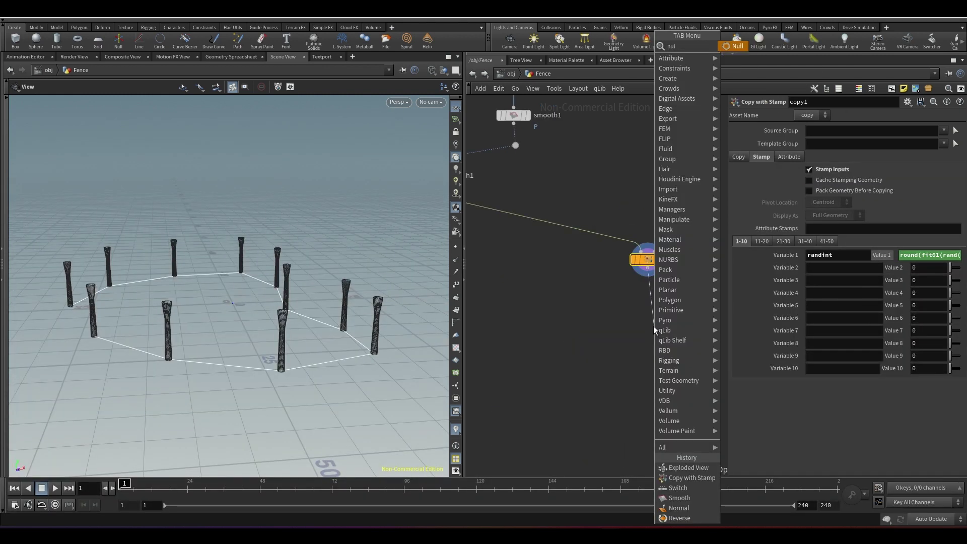
pyautogui.press('Return')
pyautogui.press('Return')
pyautogui.scroll(3, 660, 331)
pyautogui.click(686, 330)
pyautogui.write('OUT_HOLDER')
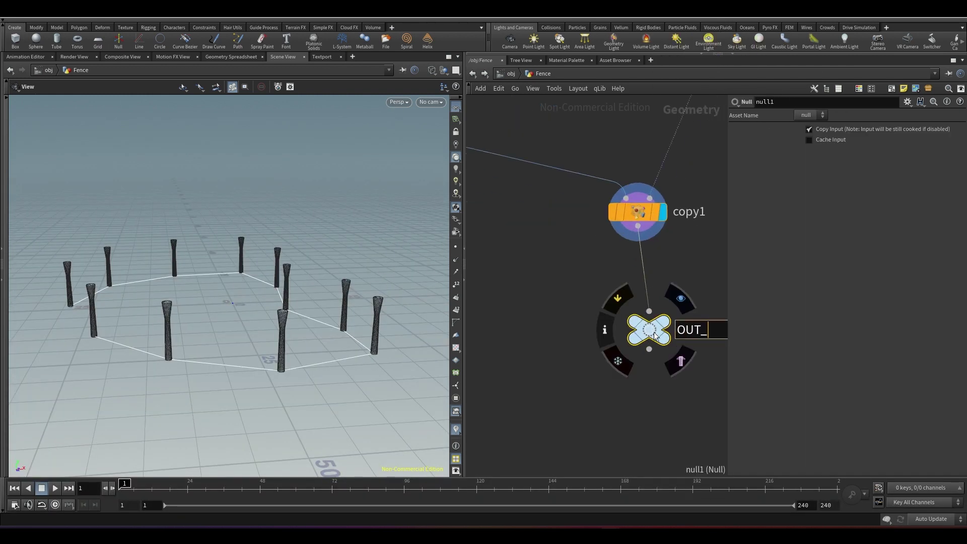
pyautogui.press('Return')
pyautogui.press('a')
pyautogui.moveTo(670, 406); pyautogui.dragTo(638, 421)
pyautogui.moveTo(681, 337); pyautogui.dragTo(542, 331, button='middle')
pyautogui.click(515, 263)
# Branch a Null node off line1's output and name it "null"
pyautogui.scroll(-3, 535, 277)
pyautogui.moveTo(579, 296); pyautogui.dragTo(710, 265, button='middle')
pyautogui.scroll(-4, 691, 303)
pyautogui.moveTo(672, 123); pyautogui.dragTo(676, 261, button='middle')
pyautogui.moveTo(537, 192); pyautogui.dragTo(613, 253, button='middle')
pyautogui.scroll(4, 619, 199)
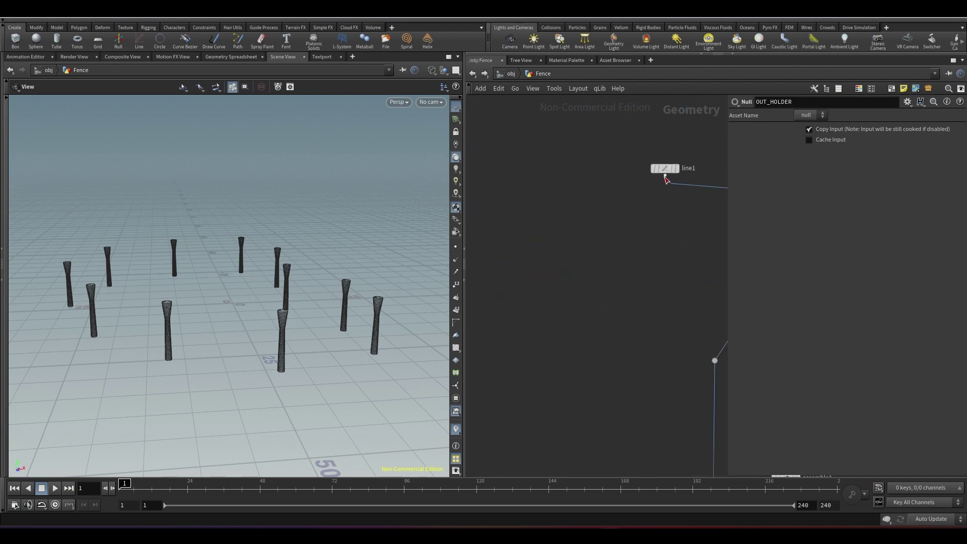
pyautogui.moveTo(665, 175); pyautogui.dragTo(514, 244)
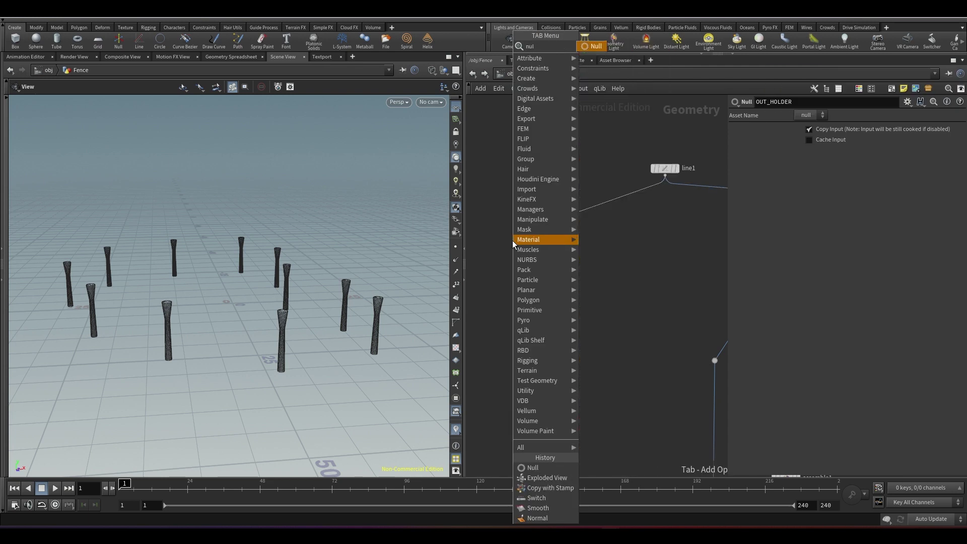
pyautogui.click(533, 467)
pyautogui.doubleClick(535, 227)
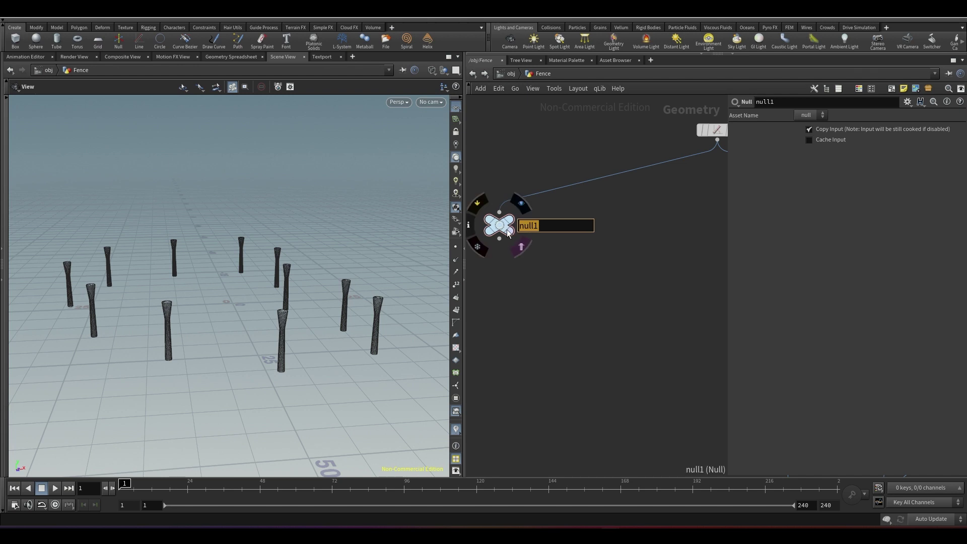
pyautogui.press('Return')
# Copy attribwrangle1 from the curve branch and add an Object Merge node with /obj/Fence/attribwrangle1 as Object 1
pyautogui.scroll(-5, 559, 299)
pyautogui.moveTo(604, 298); pyautogui.dragTo(476, 229, button='middle')
pyautogui.scroll(-3, 528, 247)
pyautogui.moveTo(574, 223); pyautogui.dragTo(687, 206, button='middle')
pyautogui.scroll(5, 667, 212)
pyautogui.moveTo(687, 253); pyautogui.dragTo(604, 277)
pyautogui.hotkey('ctrl', 'c')
pyautogui.scroll(-3, 603, 277)
pyautogui.moveTo(531, 274); pyautogui.dragTo(636, 280, button='middle')
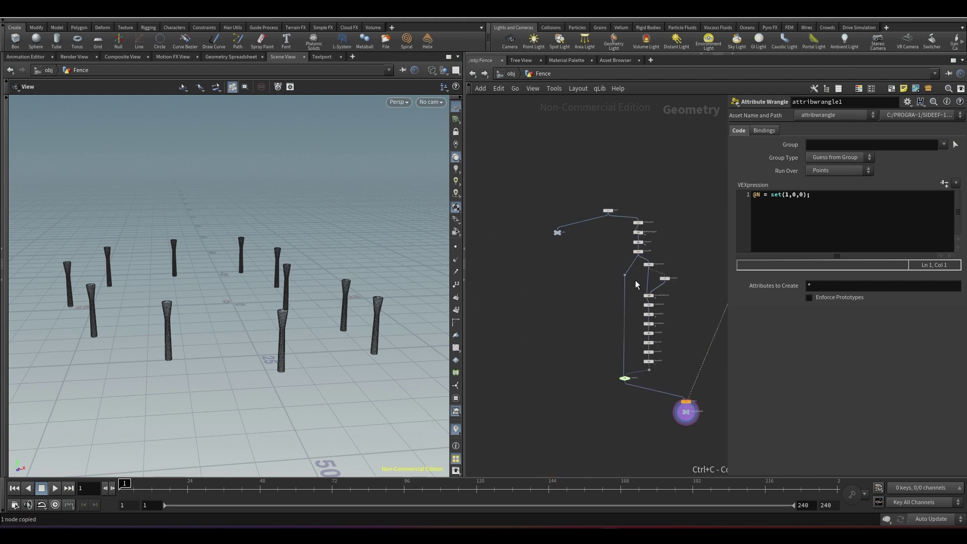
pyautogui.scroll(6, 548, 236)
pyautogui.press('Tab')
pyautogui.write('obj')
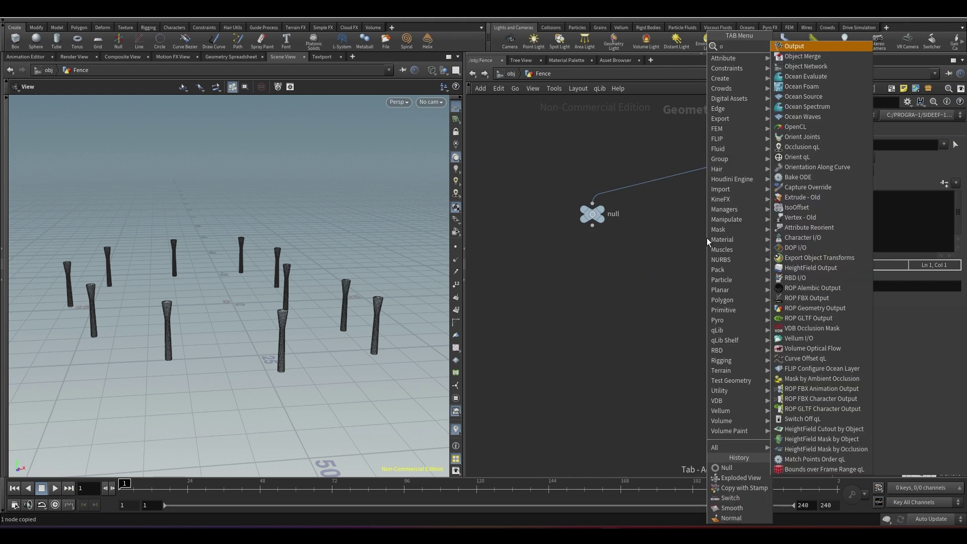
pyautogui.press('Return')
pyautogui.click(707, 243)
pyautogui.click(895, 157)
pyautogui.hotkey('ctrl', 'v')
# Add a Copy to Points node fed by the null and the Object Merge as target points, and display it
pyautogui.click(614, 271)
pyautogui.moveTo(616, 270); pyautogui.dragTo(567, 272, button='middle')
pyautogui.press('Tab')
pyautogui.write('cop t')
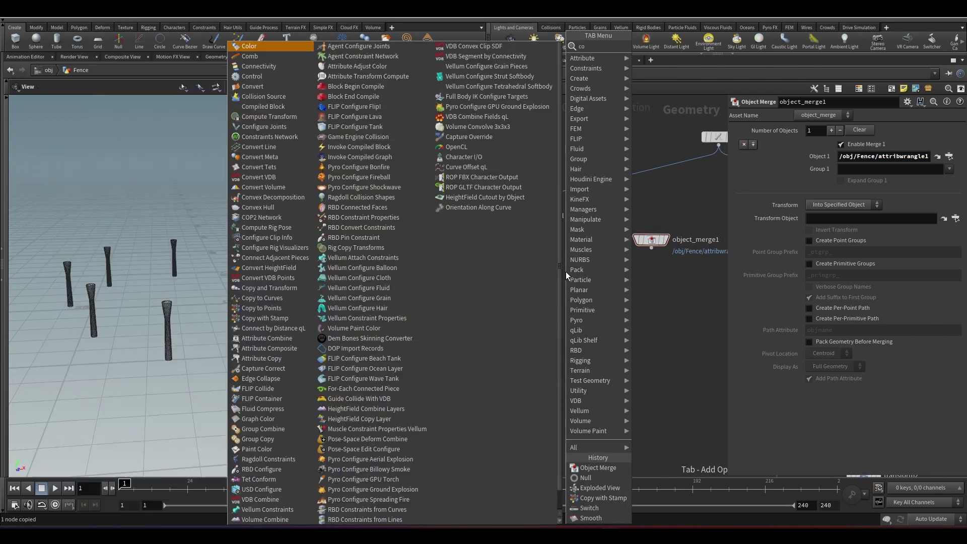
pyautogui.press('Down')
pyautogui.press('Down')
pyautogui.press('Return')
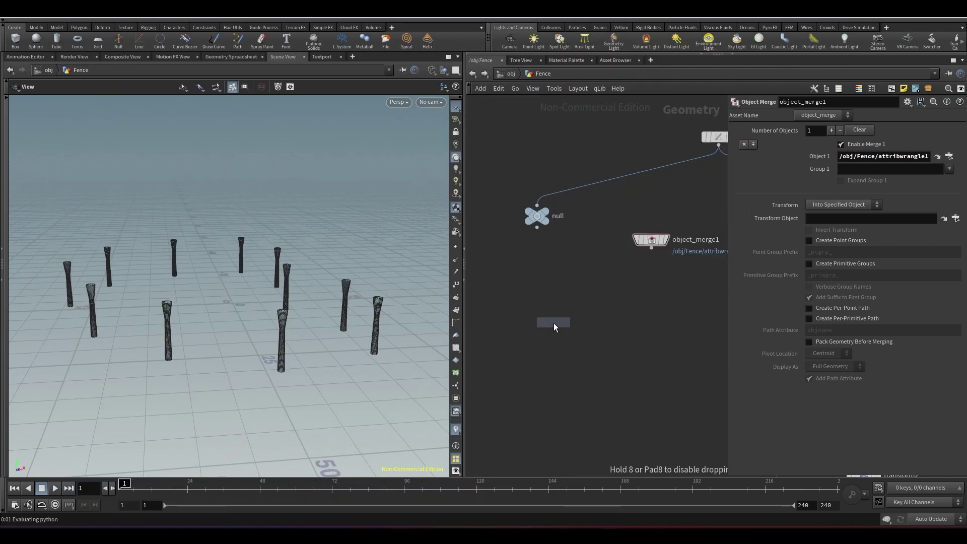
pyautogui.click(549, 315)
pyautogui.moveTo(547, 314); pyautogui.dragTo(651, 247)
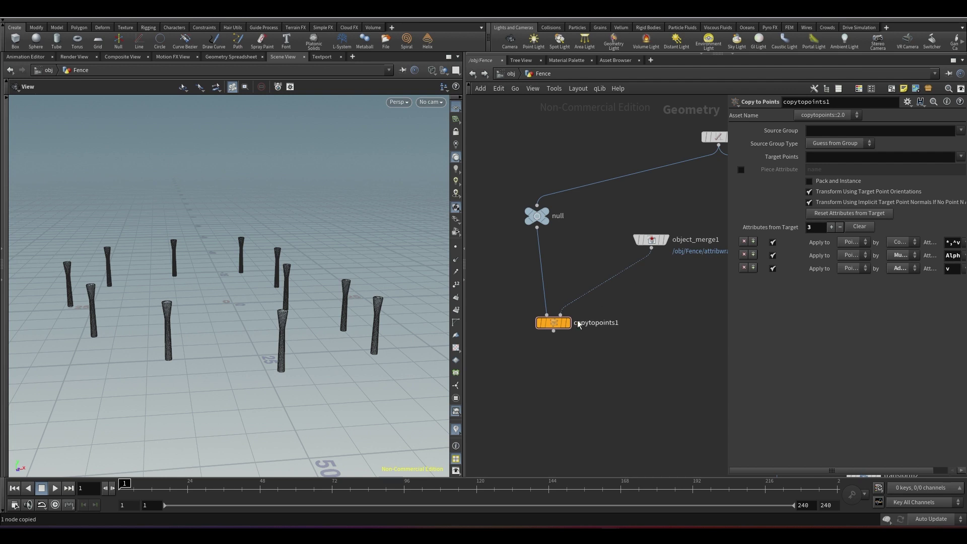
pyautogui.click(568, 323)
pyautogui.moveTo(398, 282); pyautogui.dragTo(252, 319)
pyautogui.scroll(-3, 357, 317)
pyautogui.scroll(-2, 653, 346)
pyautogui.moveTo(654, 346); pyautogui.dragTo(648, 246, button='middle')
pyautogui.scroll(3, 624, 247)
pyautogui.moveTo(538, 218); pyautogui.dragTo(547, 276)
pyautogui.write('skinn')
pyautogui.press('Return')
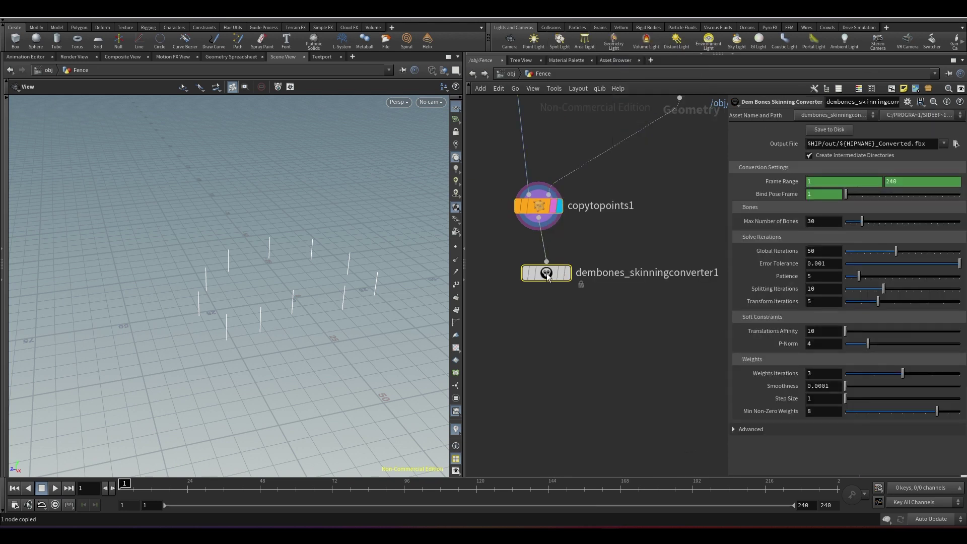
pyautogui.press('Delete')
# Append a Skin node after copytopoints1 and display the wall strip running along the curve
pyautogui.press('Tab')
pyautogui.write('ski')
pyautogui.press('Return')
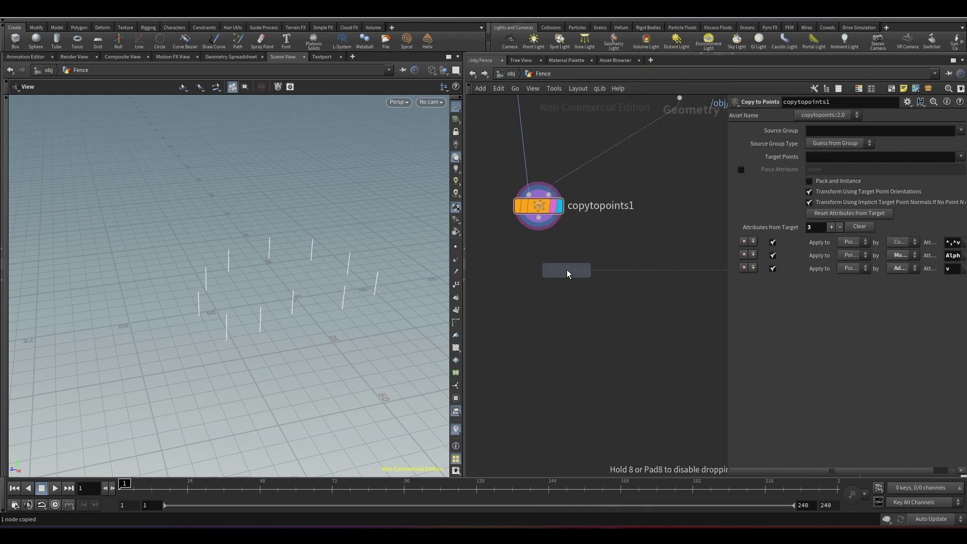
pyautogui.click(550, 279)
pyautogui.press('w')
pyautogui.moveTo(495, 321); pyautogui.dragTo(436, 292)
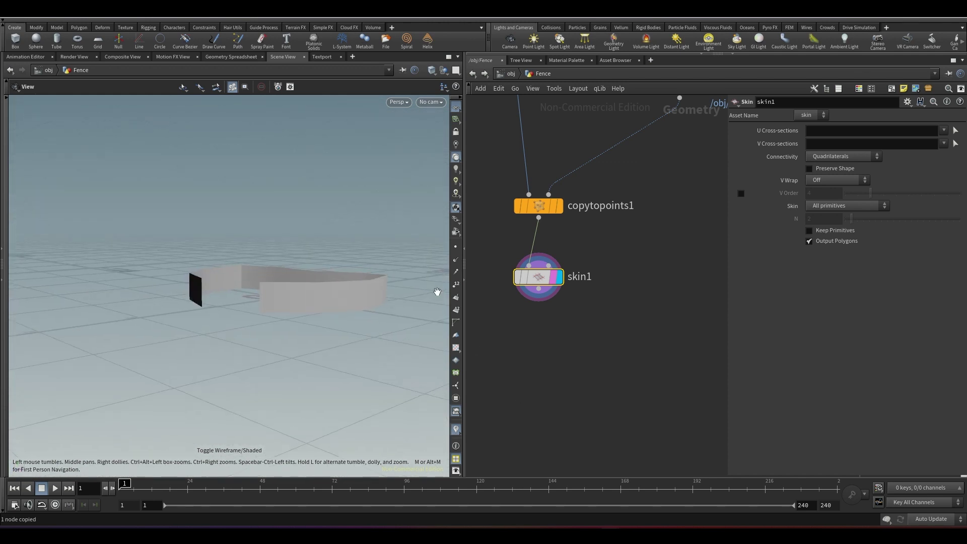
# Append a Transform node after skin1
pyautogui.moveTo(578, 305); pyautogui.dragTo(609, 234, button='middle')
pyautogui.click(570, 217)
pyautogui.press('Tab')
pyautogui.write('tra')
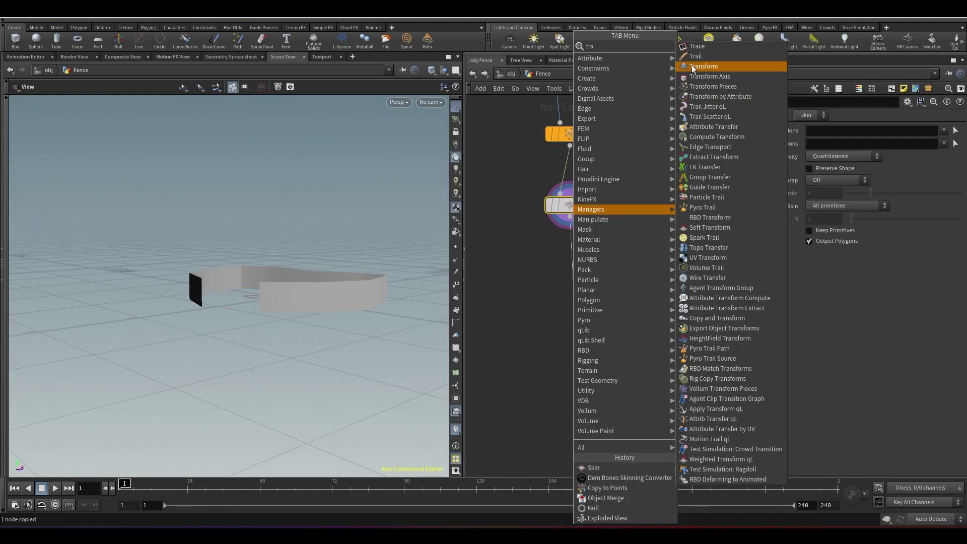
pyautogui.click(693, 66)
# Show the Switch node's single post alongside the skinned wall strip in the viewport
pyautogui.scroll(-3, 629, 367)
pyautogui.moveTo(630, 367); pyautogui.dragTo(553, 301, button='middle')
pyautogui.scroll(-1, 553, 302)
pyautogui.scroll(-3, 496, 277)
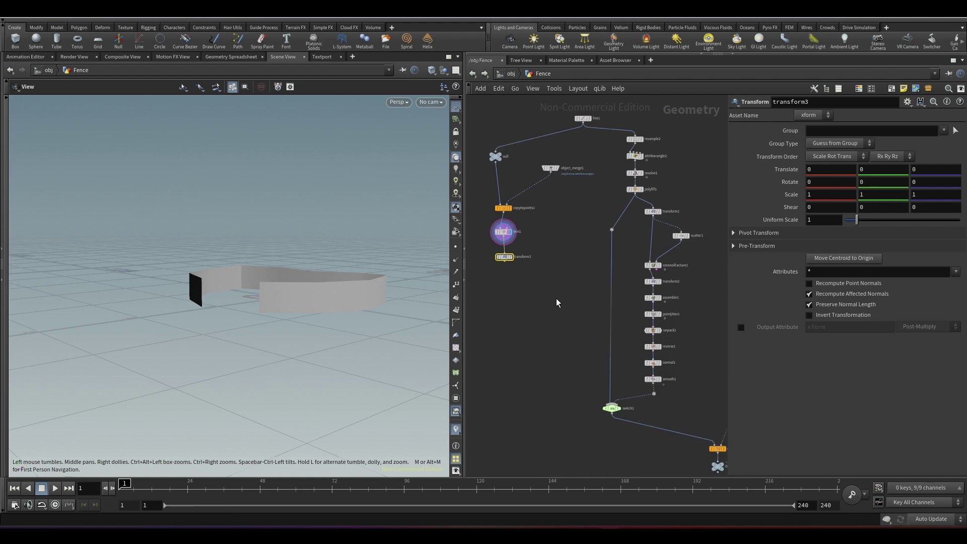
pyautogui.scroll(3, 632, 390)
pyautogui.click(598, 427)
pyautogui.scroll(3, 313, 282)
pyautogui.moveTo(290, 247); pyautogui.dragTo(261, 246)
pyautogui.scroll(3, 332, 248)
pyautogui.scroll(-3, 634, 330)
pyautogui.moveTo(634, 330); pyautogui.dragTo(555, 233, button='middle')
pyautogui.scroll(-2, 557, 249)
pyautogui.moveTo(540, 296); pyautogui.dragTo(572, 298, button='middle')
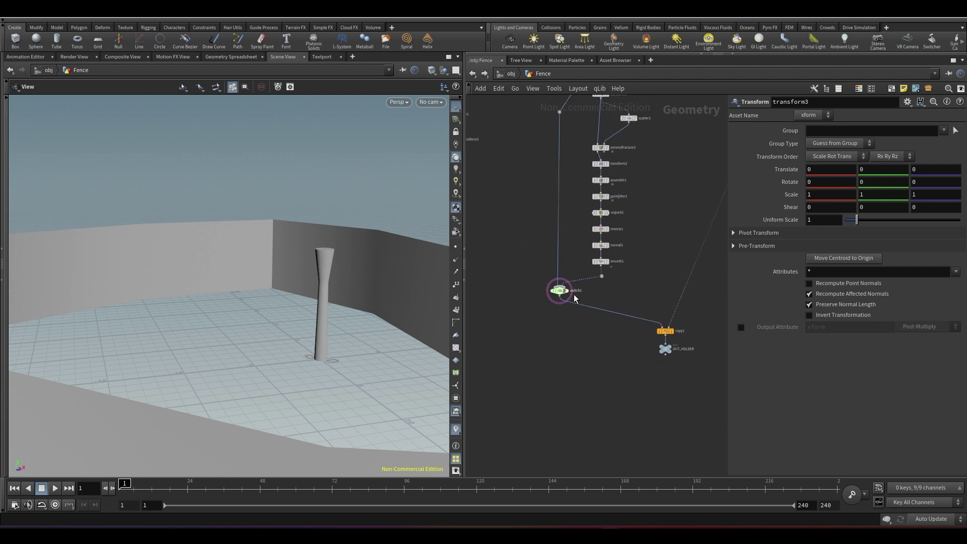
pyautogui.scroll(2, 572, 296)
pyautogui.moveTo(563, 293)
# Display the stamped posts of copy1 together with transform3's wall strip
pyautogui.click(695, 327)
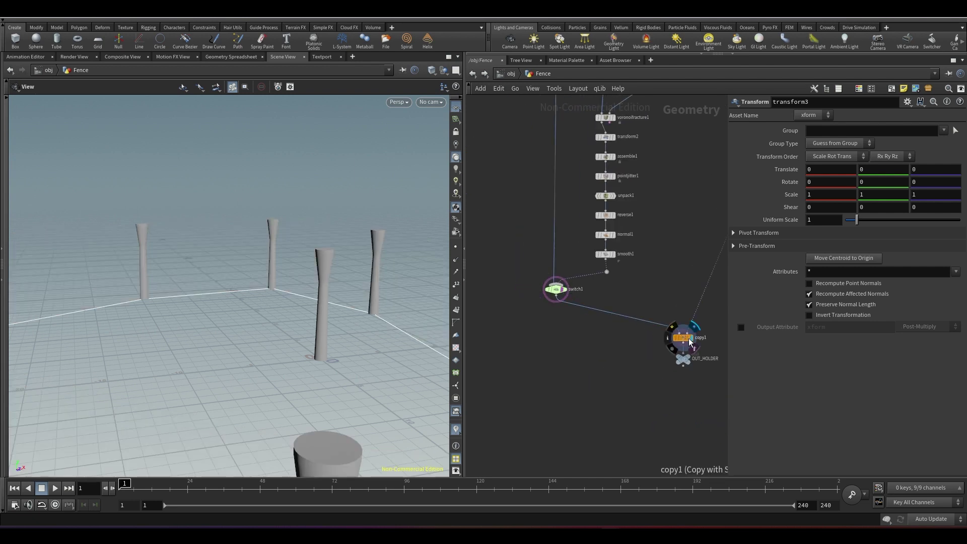
pyautogui.click(683, 337)
pyautogui.scroll(-2, 573, 314)
pyautogui.moveTo(573, 315); pyautogui.dragTo(662, 387, button='middle')
pyautogui.scroll(4, 561, 239)
pyautogui.scroll(2, 563, 240)
pyautogui.click(582, 245)
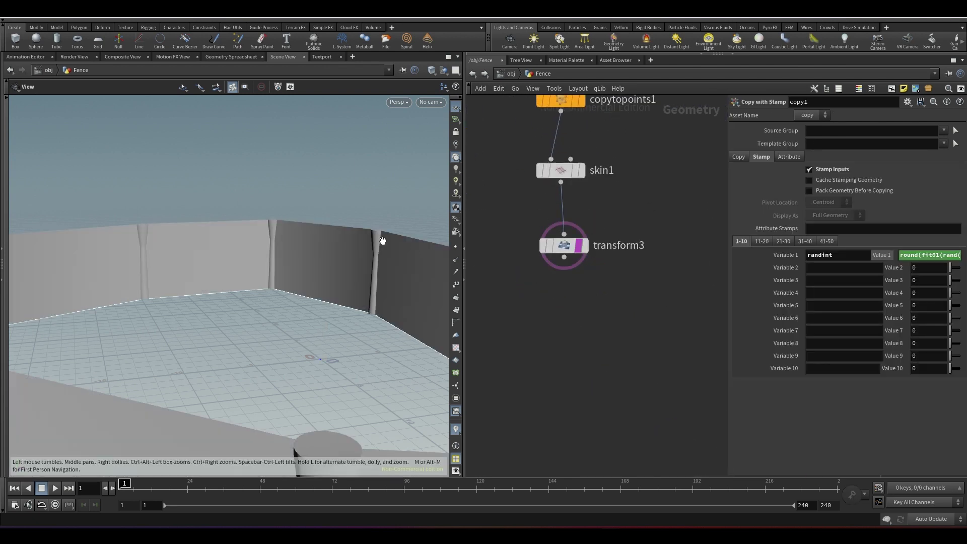
# Set transform3's Y Scale to 0.8 so the wall sits lower than the posts
pyautogui.click(562, 245)
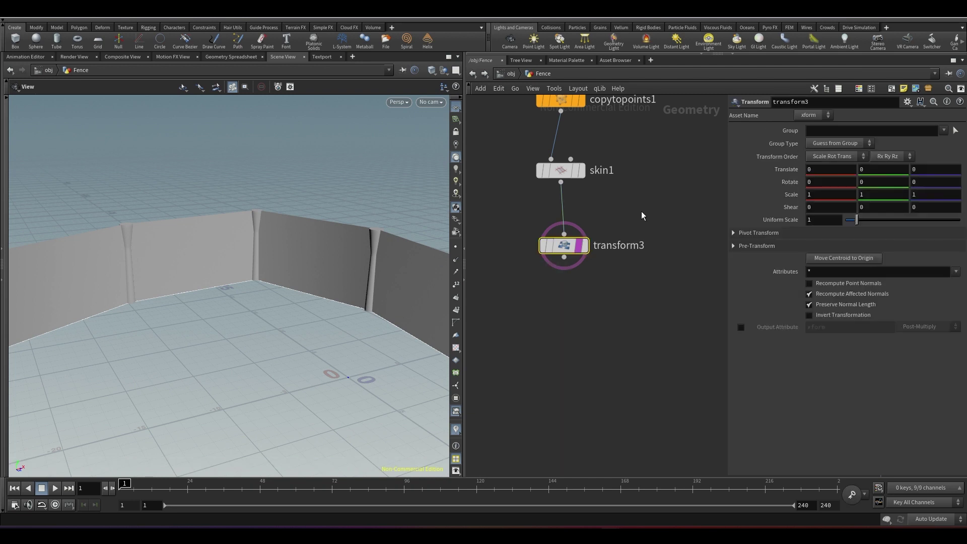
pyautogui.moveTo(870, 194); pyautogui.dragTo(676, 238, button='middle')
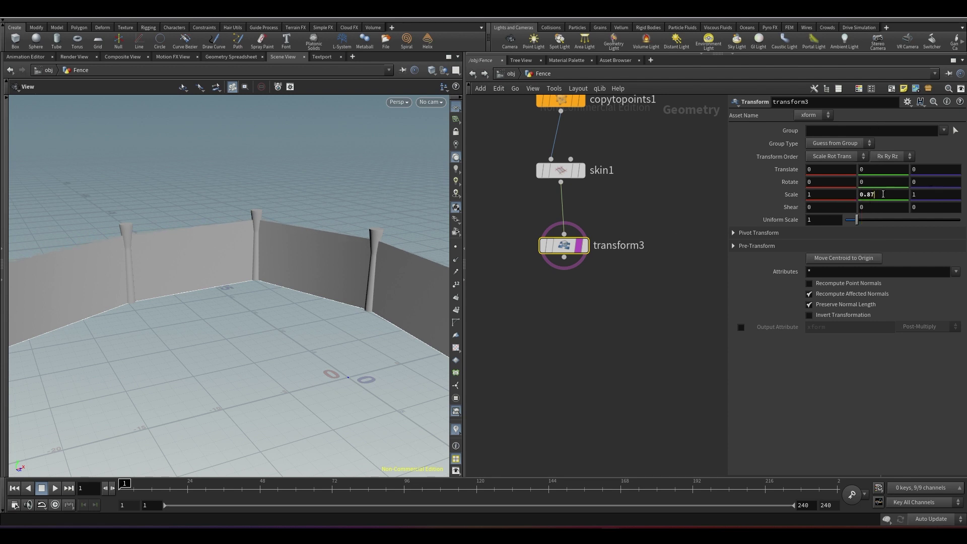
pyautogui.click(883, 194)
pyautogui.press('BackSpace')
pyautogui.click(637, 299)
pyautogui.moveTo(317, 262)
pyautogui.mouseDown()
pyautogui.moveTo(348, 262)
pyautogui.moveTo(327, 249)
pyautogui.mouseUp()
pyautogui.scroll(2, 605, 264)
pyautogui.moveTo(544, 254); pyautogui.dragTo(547, 121)
pyautogui.hotkey('ctrl', 'z')
# Tidy the layout of the wall branch's nodes and append a displayed Remesh node below transform3
pyautogui.scroll(-5, 630, 358)
pyautogui.moveTo(647, 244); pyautogui.dragTo(567, 437)
pyautogui.press('l')
pyautogui.click(593, 299)
pyautogui.press('Tab')
pyautogui.write('rme')
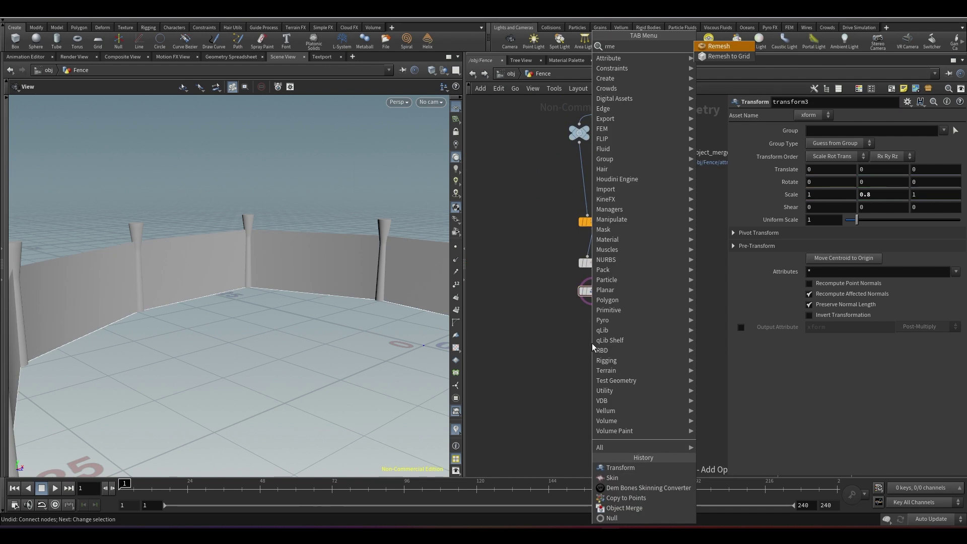
pyautogui.press('Return')
pyautogui.click(589, 345)
pyautogui.scroll(4, 587, 347)
pyautogui.moveTo(582, 349); pyautogui.dragTo(585, 287)
# Set the Remesh Iterations to 10 and Target Size to 0.5, and show the mesh as shaded wireframe
pyautogui.moveTo(879, 183); pyautogui.dragTo(910, 184)
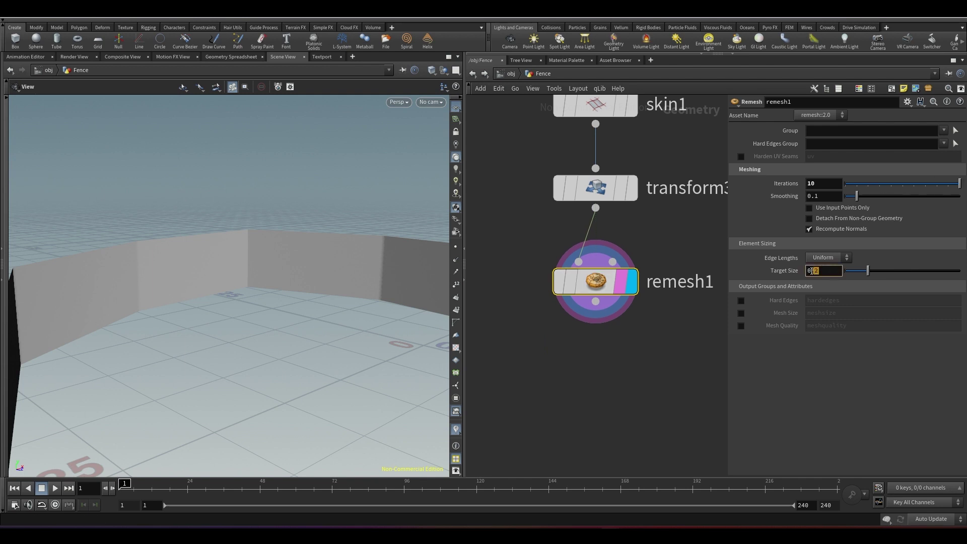
pyautogui.click(639, 334)
pyautogui.scroll(2, 628, 294)
pyautogui.hotkey('shift', 'w')
pyautogui.moveTo(431, 262)
pyautogui.mouseDown()
pyautogui.moveTo(304, 259)
pyautogui.moveTo(352, 325)
pyautogui.moveTo(318, 216)
pyautogui.mouseUp()
pyautogui.press('w')
pyautogui.hotkey('shift', 'w')
# Append a Divide node after remesh1, align it underneath and display it
pyautogui.moveTo(594, 353); pyautogui.dragTo(590, 277, button='middle')
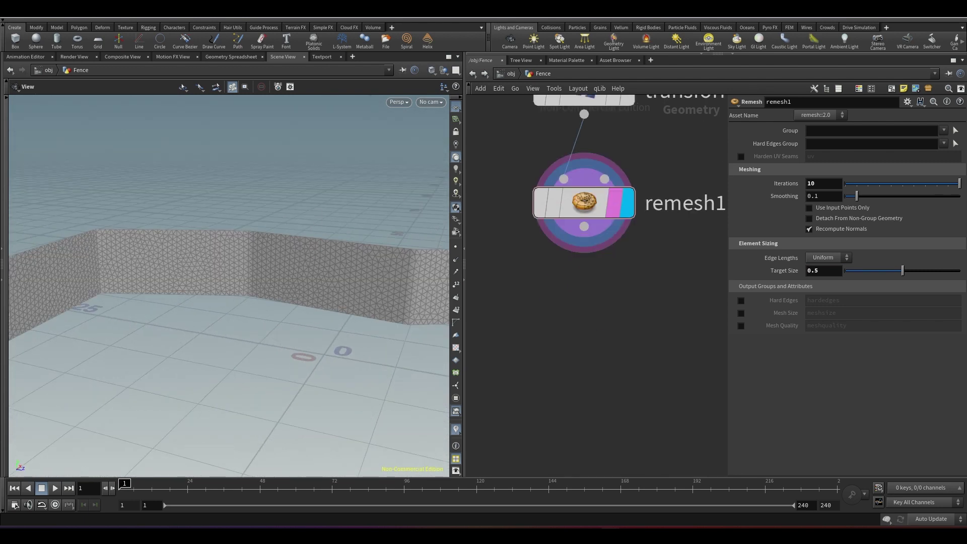
pyautogui.click(585, 227)
pyautogui.press('Tab')
pyautogui.write('div')
pyautogui.press('Return')
pyautogui.press('Return')
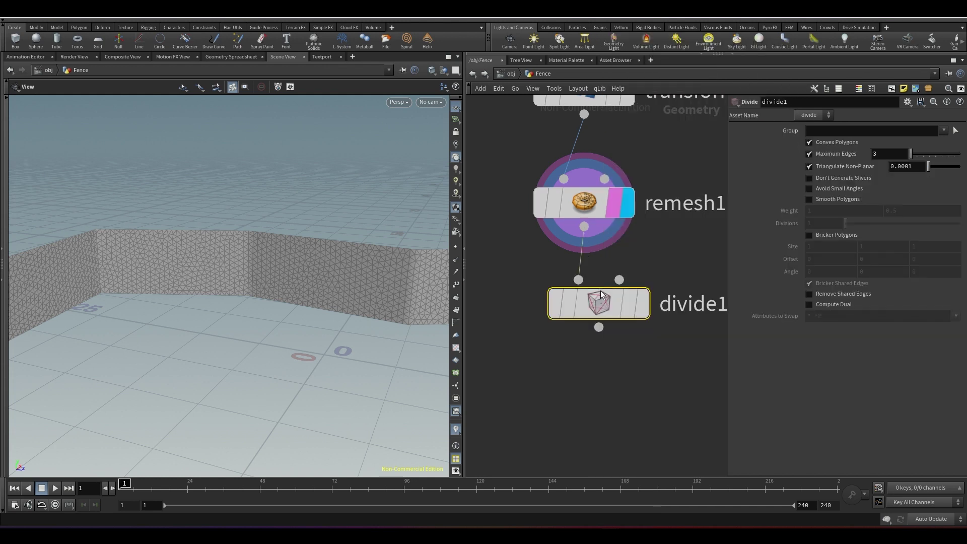
pyautogui.click(642, 303)
pyautogui.moveTo(608, 305); pyautogui.dragTo(594, 304)
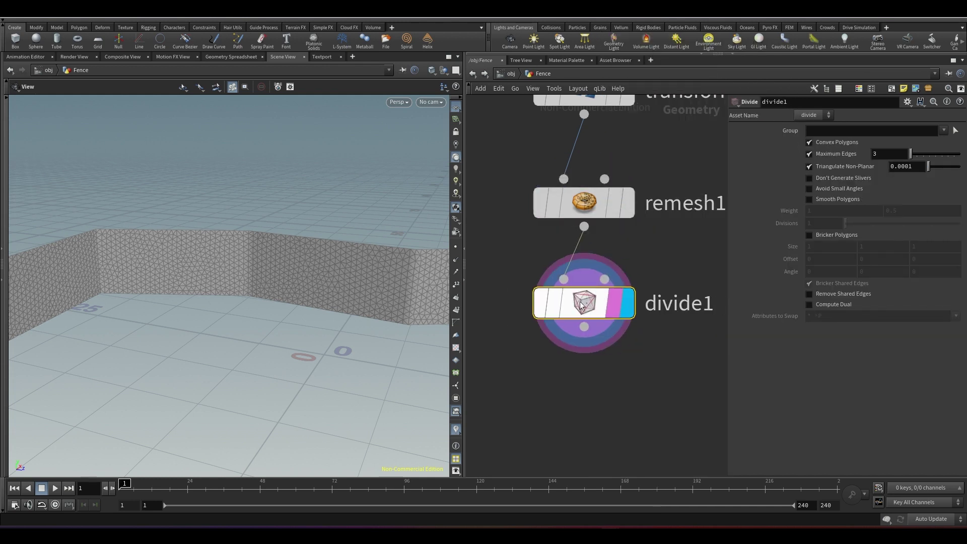
# Turn off Convex Polygons and enable Compute Dual on divide1 to turn the wall into a honeycomb mesh
pyautogui.click(815, 145)
pyautogui.click(822, 308)
pyautogui.moveTo(302, 279); pyautogui.dragTo(293, 262)
pyautogui.moveTo(268, 251); pyautogui.dragTo(406, 91, button='right')
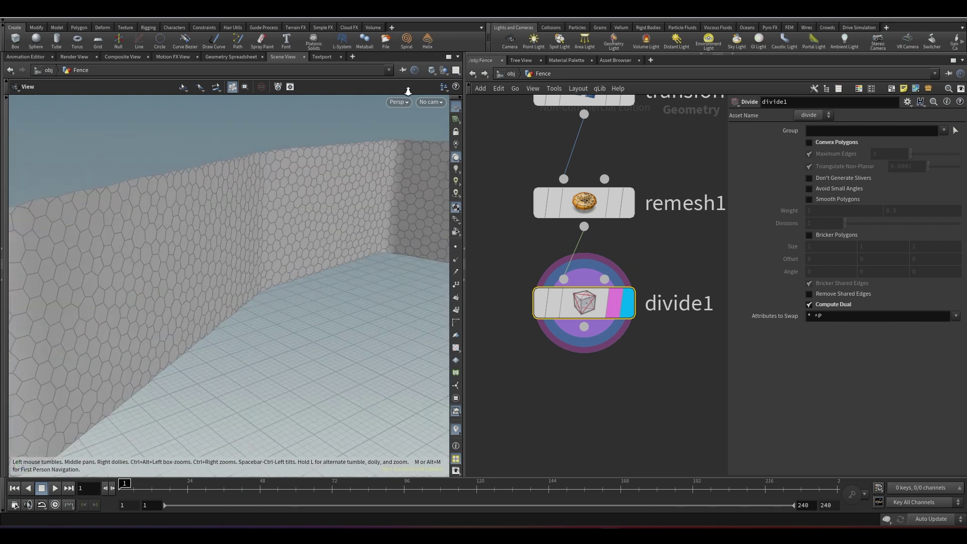
pyautogui.moveTo(406, 91); pyautogui.dragTo(352, 238)
# Append a Convert Line node below divide1 and display it
pyautogui.click(584, 327)
pyautogui.rightClick(575, 395)
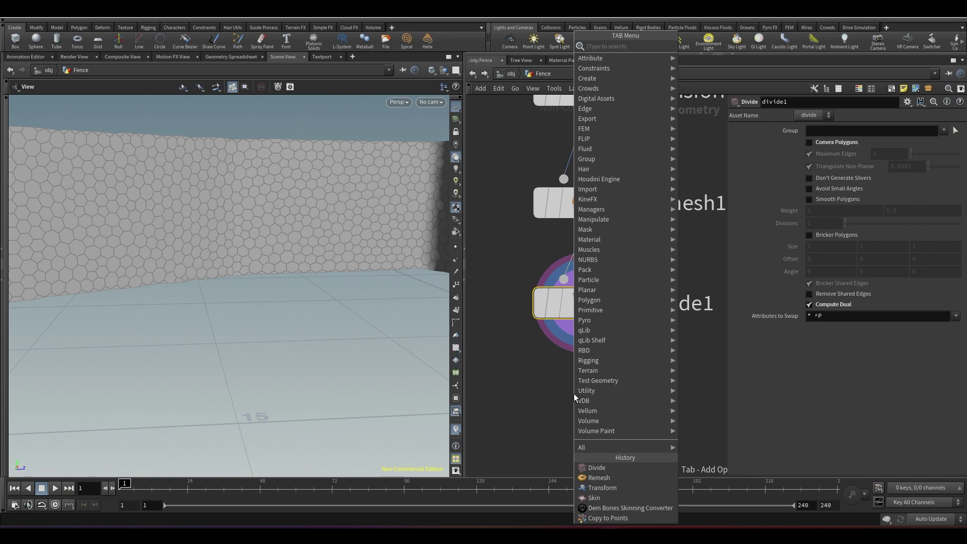
pyautogui.write('cover')
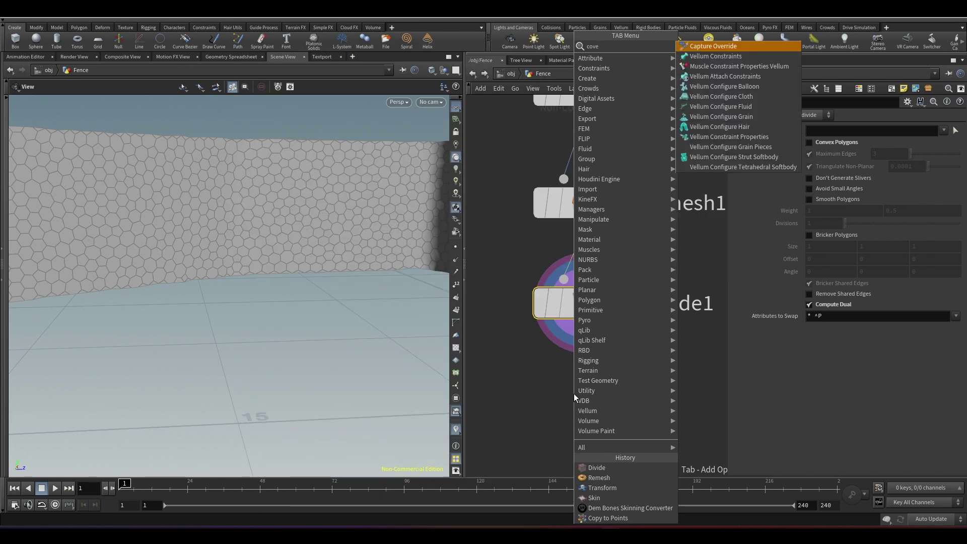
pyautogui.press('BackSpace')
pyautogui.press('BackSpace')
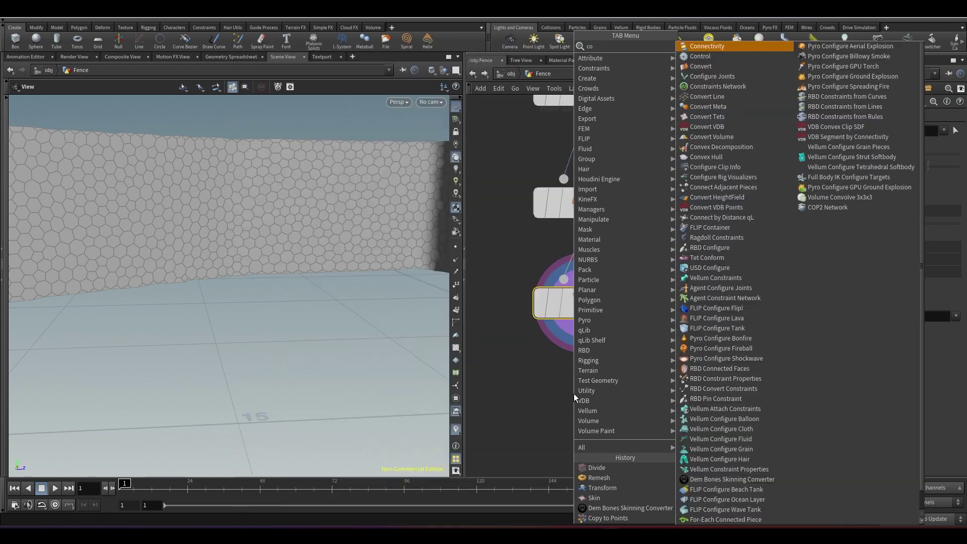
pyautogui.write('nvert')
pyautogui.press('Down')
pyautogui.press('Return')
pyautogui.click(574, 395)
pyautogui.click(618, 412)
pyautogui.moveTo(434, 282); pyautogui.dragTo(282, 278)
# Align the wall branch's lower nodes into a straight vertical column
pyautogui.moveTo(650, 329); pyautogui.dragTo(636, 165, button='middle')
pyautogui.moveTo(623, 327); pyautogui.dragTo(540, 146)
pyautogui.press('a')
pyautogui.moveTo(544, 181); pyautogui.dragTo(547, 252)
pyautogui.click(598, 345)
# Append a PolyWire node to convertline1, display it and align it underneath
pyautogui.scroll(-3, 598, 343)
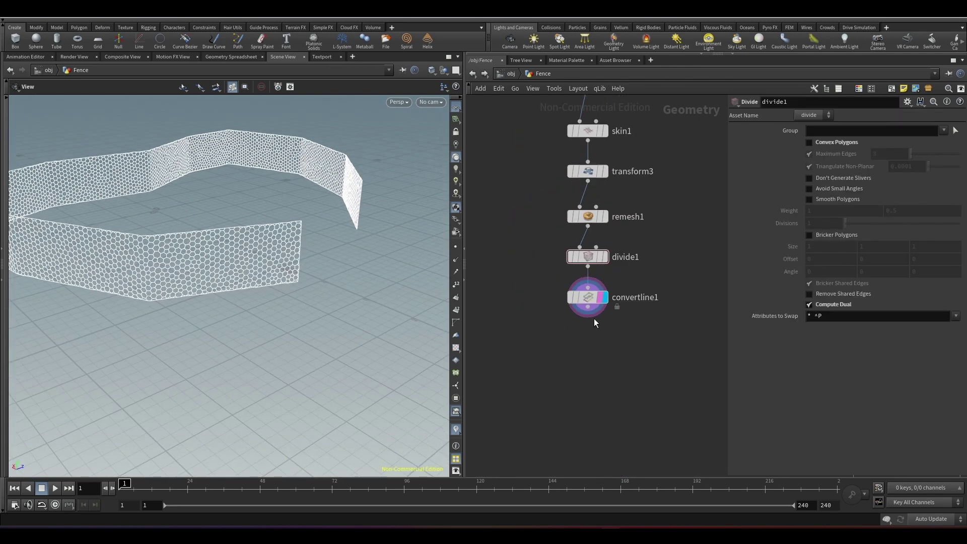
pyautogui.press('Tab')
pyautogui.write('polyw')
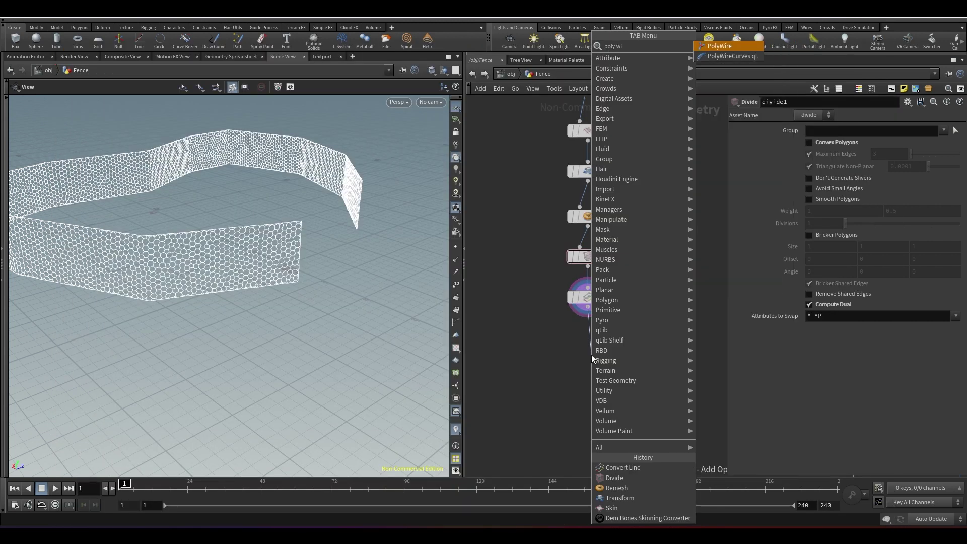
pyautogui.press('Return')
pyautogui.scroll(3, 591, 355)
pyautogui.scroll(1, 592, 357)
pyautogui.click(639, 400)
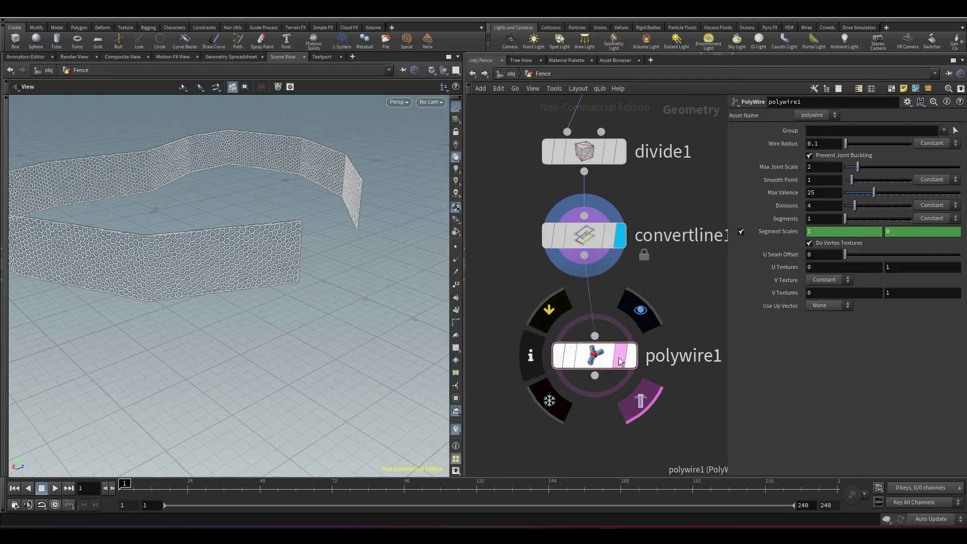
pyautogui.click(638, 311)
pyautogui.moveTo(595, 360); pyautogui.dragTo(588, 350)
# Set polywire1's Wire Radius to 0.02, Max Joint Scale to 100 and Divisions to 5
pyautogui.scroll(8, 263, 151)
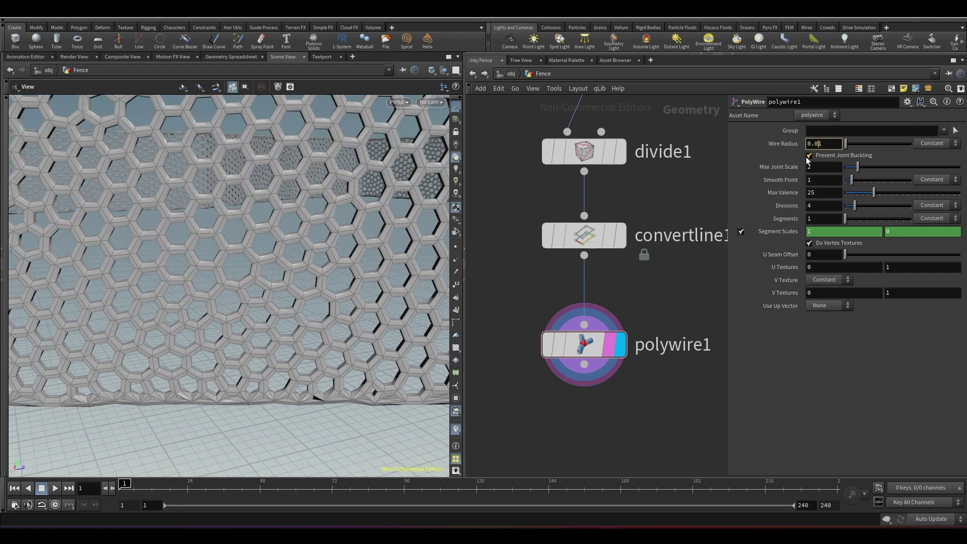
pyautogui.write('0.02')
pyautogui.press('Return')
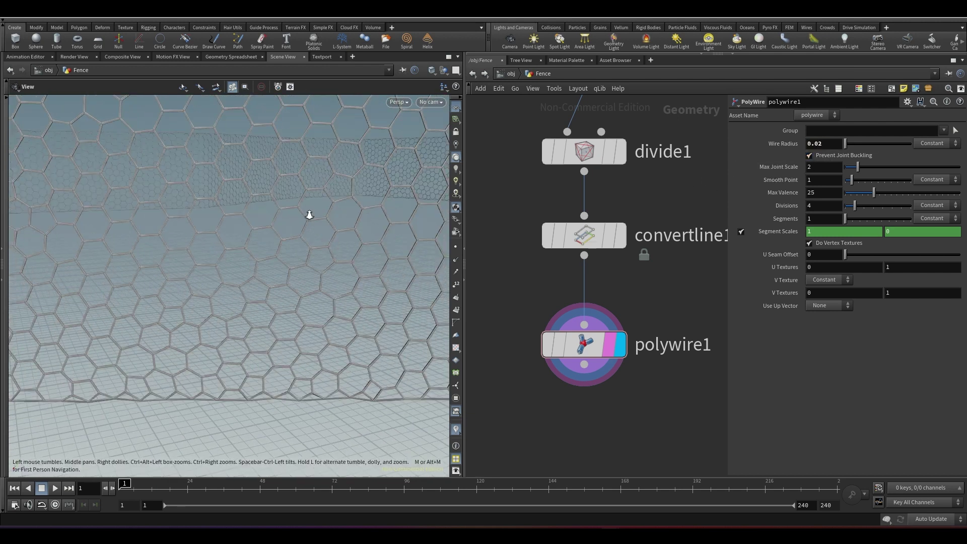
pyautogui.scroll(5, 308, 210)
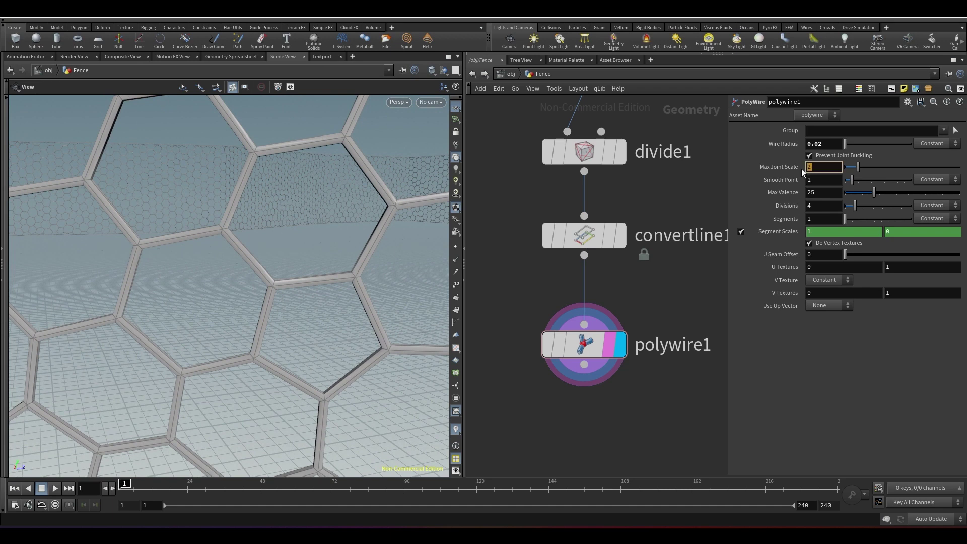
pyautogui.press('Return')
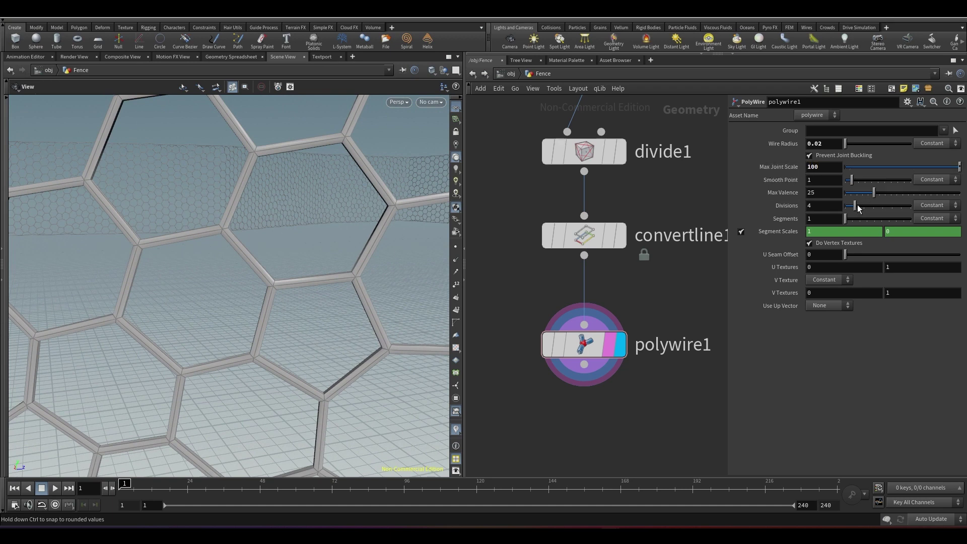
pyautogui.moveTo(869, 204); pyautogui.dragTo(865, 206)
# Switch the viewport's color scheme to a black background in the display options
pyautogui.moveTo(356, 248); pyautogui.dragTo(337, 214, button='right')
pyautogui.moveTo(337, 213)
pyautogui.mouseDown()
pyautogui.moveTo(391, 216)
pyautogui.moveTo(350, 220)
pyautogui.mouseUp()
pyautogui.moveTo(350, 220); pyautogui.dragTo(339, 264, button='right')
pyautogui.moveTo(339, 264); pyautogui.dragTo(269, 246)
pyautogui.press('d')
pyautogui.click(143, 148)
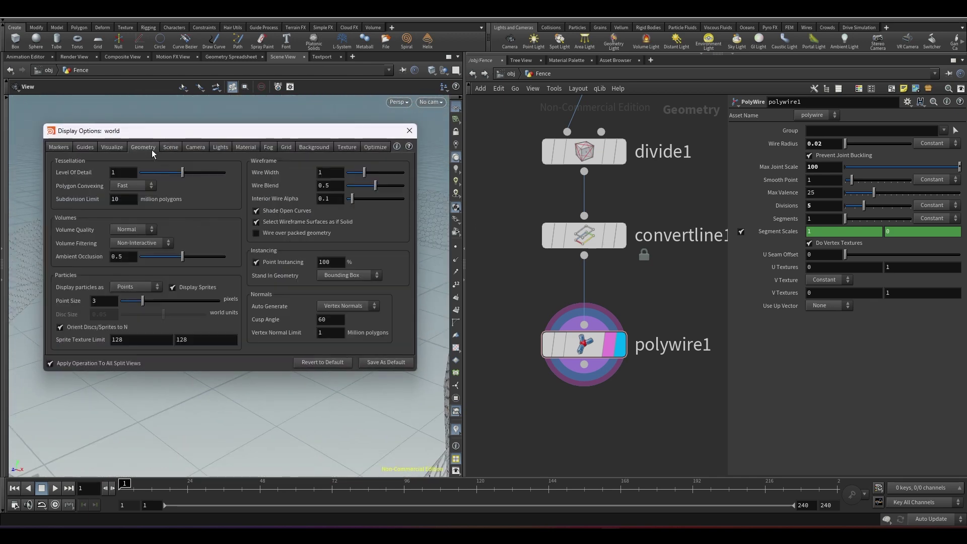
pyautogui.click(178, 144)
pyautogui.click(345, 147)
pyautogui.click(309, 148)
pyautogui.click(124, 164)
pyautogui.click(121, 194)
pyautogui.click(409, 130)
# Append a Null node named OUT_FENCE below polywire1 and line it up with the chain
pyautogui.moveTo(333, 202); pyautogui.dragTo(355, 277)
pyautogui.scroll(-5, 656, 368)
pyautogui.moveTo(669, 397); pyautogui.dragTo(597, 315, button='middle')
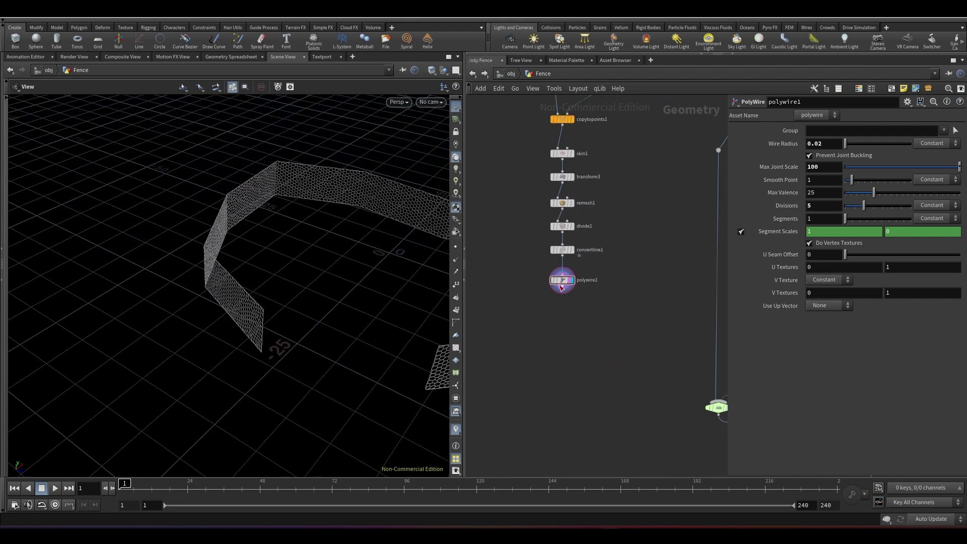
pyautogui.scroll(3, 560, 284)
pyautogui.click(564, 287)
pyautogui.press('Tab')
pyautogui.write('null')
pyautogui.press('Return')
pyautogui.click(561, 351)
pyautogui.click(598, 348)
pyautogui.moveTo(605, 352); pyautogui.dragTo(562, 355)
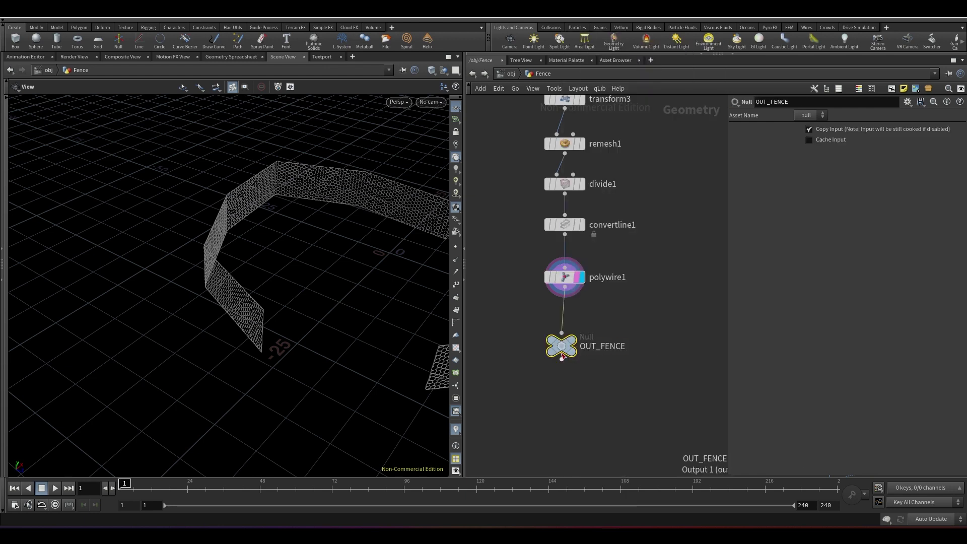
# Merge OUT_FENCE and OUT_HOLDER with a Merge node and display the combined posts and wire fence
pyautogui.scroll(-4, 604, 398)
pyautogui.moveTo(628, 410); pyautogui.dragTo(590, 299, button='middle')
pyautogui.moveTo(590, 300); pyautogui.dragTo(487, 225)
pyautogui.click(584, 353)
pyautogui.moveTo(584, 353); pyautogui.dragTo(442, 173, button='middle')
pyautogui.scroll(3, 593, 312)
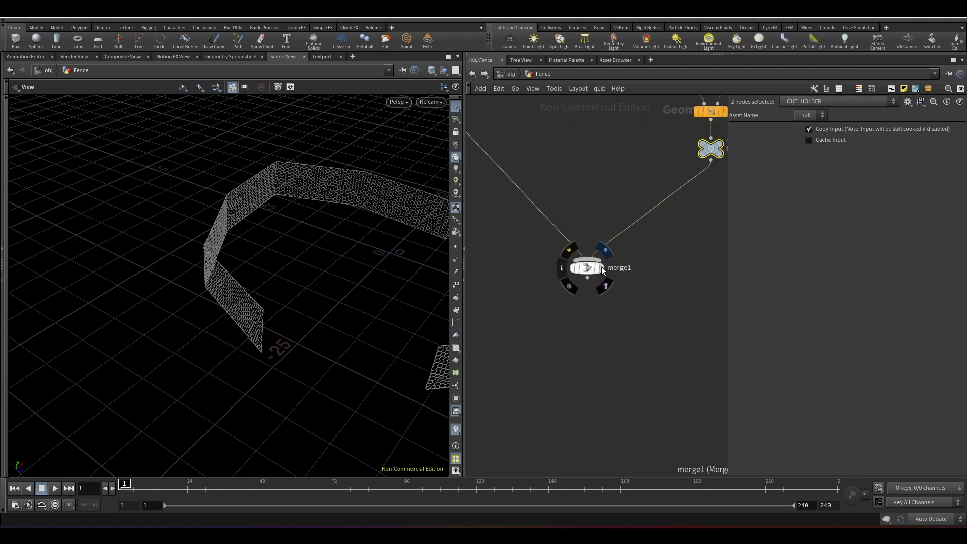
pyautogui.click(607, 250)
pyautogui.click(607, 286)
pyautogui.click(587, 267)
pyautogui.moveTo(226, 206); pyautogui.dragTo(247, 214)
pyautogui.scroll(4, 310, 195)
pyautogui.scroll(-8, 598, 352)
pyautogui.scroll(3, 654, 227)
pyautogui.scroll(3, 633, 301)
# Clear the existing stroke from drawcurve1
pyautogui.click(606, 293)
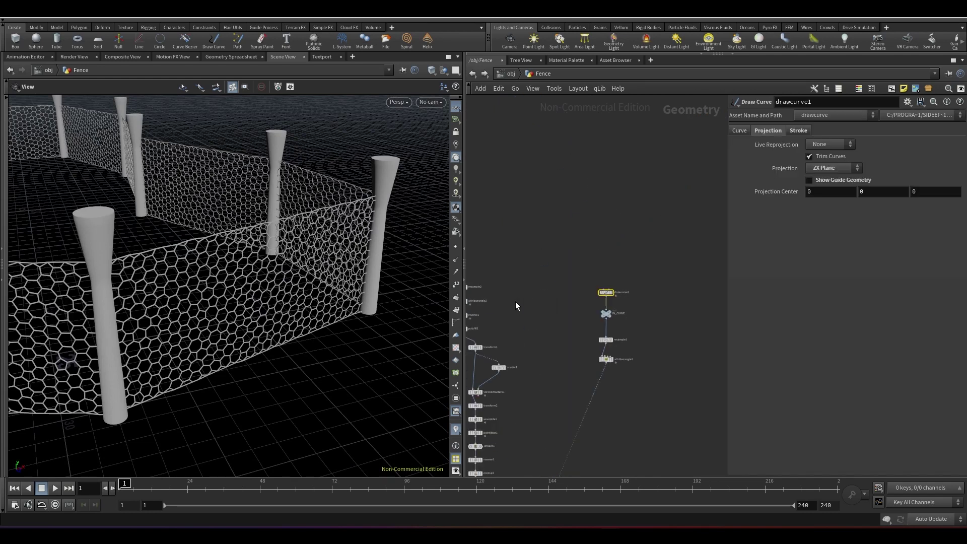
pyautogui.scroll(-5, 197, 256)
pyautogui.click(798, 132)
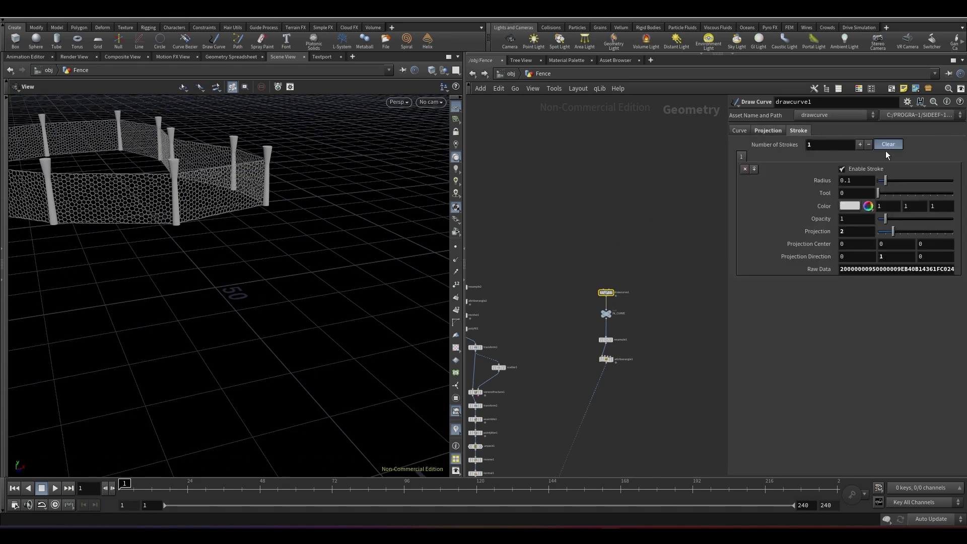
pyautogui.click(889, 145)
# Draw a new, longer curving stroke on the ground plane for the fence with drawcurve1
pyautogui.moveTo(207, 381); pyautogui.dragTo(201, 330, button='middle')
pyautogui.scroll(-2, 200, 327)
pyautogui.click(4, 267)
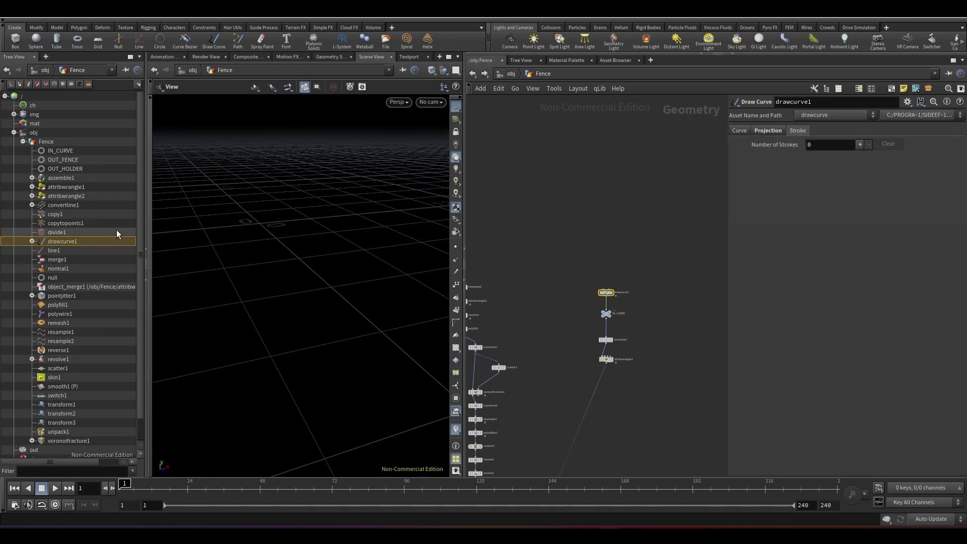
pyautogui.click(143, 253)
pyautogui.click(12, 238)
pyautogui.moveTo(230, 227)
pyautogui.keyDown('alt'); pyautogui.mouseDown()
pyautogui.moveTo(250, 251)
pyautogui.moveTo(250, 278)
pyautogui.mouseUp(); pyautogui.keyUp('alt')
pyautogui.moveTo(100, 170); pyautogui.dragTo(296, 289)
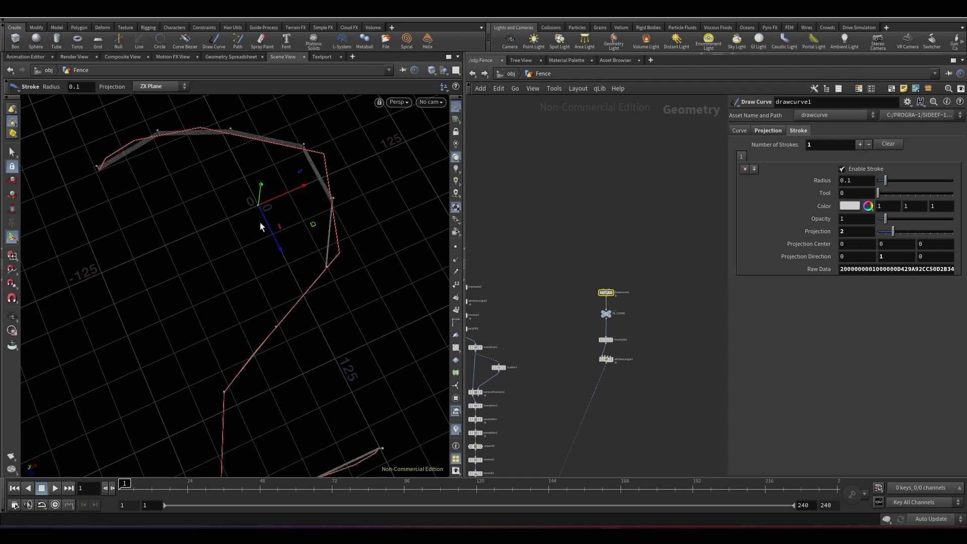
pyautogui.keyDown('alt'); pyautogui.moveTo(257, 216); pyautogui.dragTo(316, 214); pyautogui.keyUp('alt')
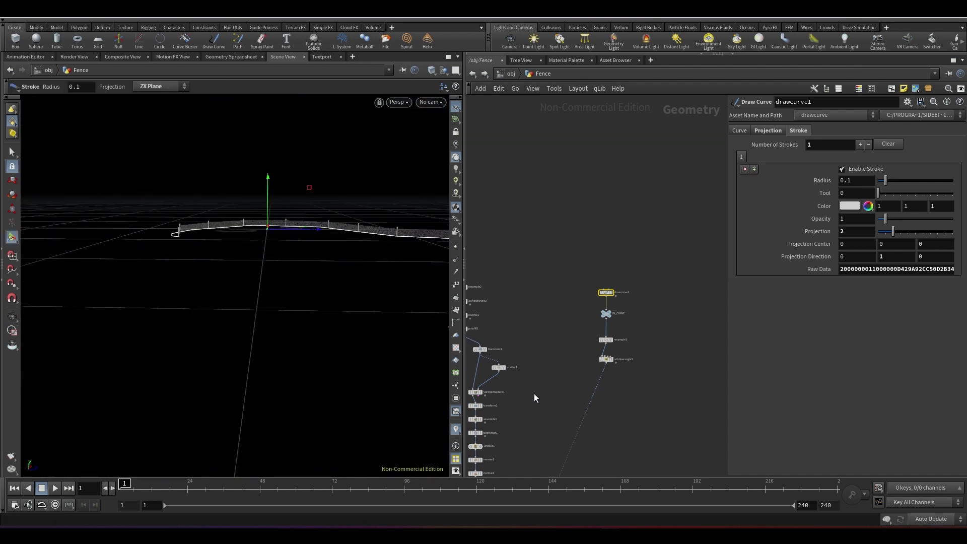
# Select merge1 and examine the fence generated along the new curve from several angles
pyautogui.scroll(-4, 534, 394)
pyautogui.moveTo(534, 394); pyautogui.dragTo(637, 222, button='middle')
pyautogui.scroll(8, 600, 351)
pyautogui.click(556, 311)
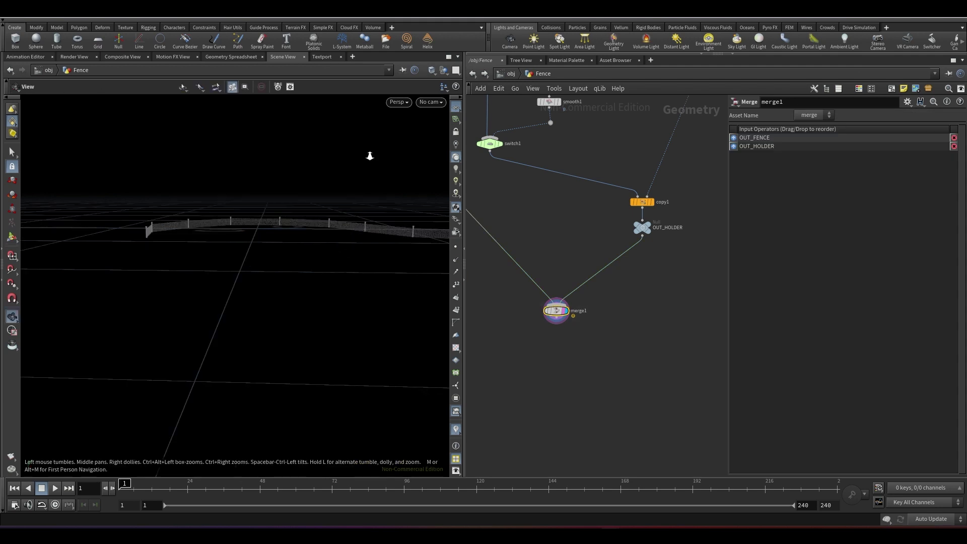
pyautogui.moveTo(326, 225); pyautogui.dragTo(359, 132, button='right')
pyautogui.moveTo(358, 131); pyautogui.dragTo(370, 232)
pyautogui.moveTo(370, 232); pyautogui.dragTo(417, 205, button='right')
pyautogui.moveTo(358, 177); pyautogui.dragTo(172, 190, button='middle')
pyautogui.moveTo(173, 190); pyautogui.dragTo(322, 272)
pyautogui.moveTo(322, 272); pyautogui.dragTo(238, 242, button='middle')
pyautogui.moveTo(238, 241); pyautogui.dragTo(304, 226, button='right')
pyautogui.moveTo(304, 227); pyautogui.dragTo(247, 287)
# Raise the maximum number of segments on resample1 to place the posts closer together along the curve
pyautogui.moveTo(677, 232); pyautogui.dragTo(569, 435, button='middle')
pyautogui.moveTo(688, 127); pyautogui.dragTo(646, 231, button='middle')
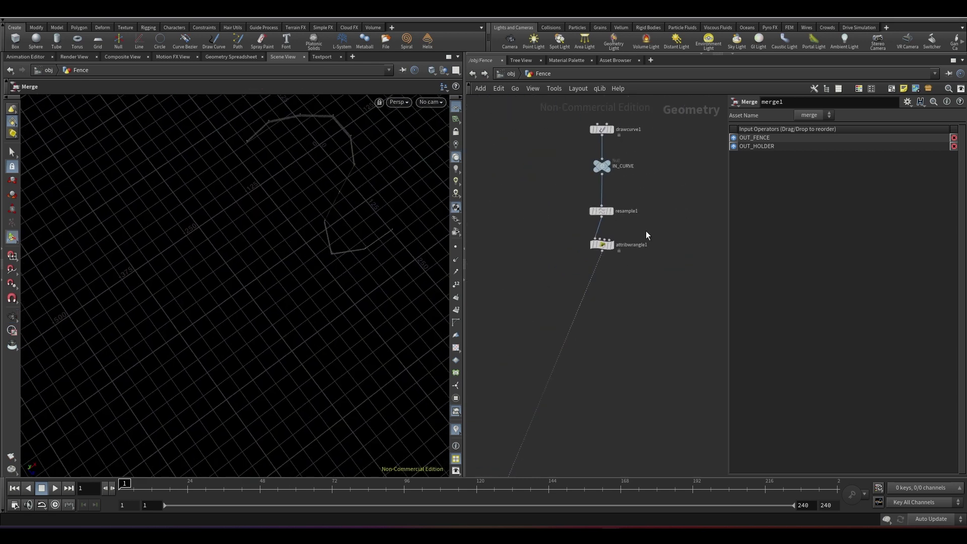
pyautogui.click(601, 211)
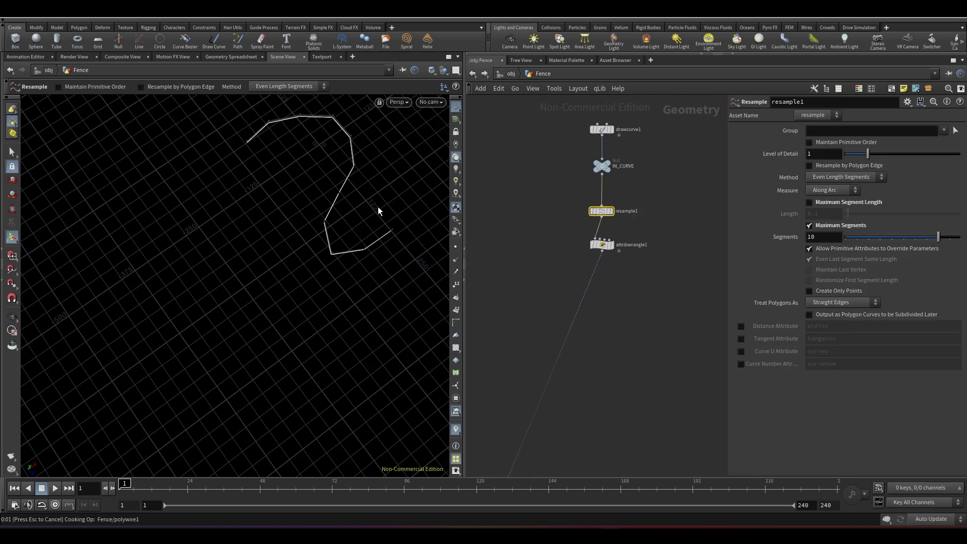
pyautogui.moveTo(426, 151); pyautogui.dragTo(378, 116)
pyautogui.moveTo(378, 116); pyautogui.dragTo(300, 167, button='right')
pyautogui.moveTo(300, 166); pyautogui.dragTo(285, 175)
pyautogui.moveTo(285, 174); pyautogui.dragTo(293, 142, button='right')
pyautogui.moveTo(294, 143); pyautogui.dragTo(234, 273)
pyautogui.moveTo(234, 273); pyautogui.dragTo(175, 285, button='right')
pyautogui.moveTo(174, 285); pyautogui.dragTo(403, 217)
# Reshape attribwrangle2's Profile ramp, moving point 3 to position 0.537234 with a value of 0.666667
pyautogui.scroll(-5, 647, 304)
pyautogui.moveTo(496, 226); pyautogui.dragTo(625, 265, button='middle')
pyautogui.scroll(5, 622, 261)
pyautogui.click(638, 253)
pyautogui.moveTo(809, 348); pyautogui.dragTo(798, 343)
pyautogui.moveTo(870, 349); pyautogui.dragTo(867, 343)
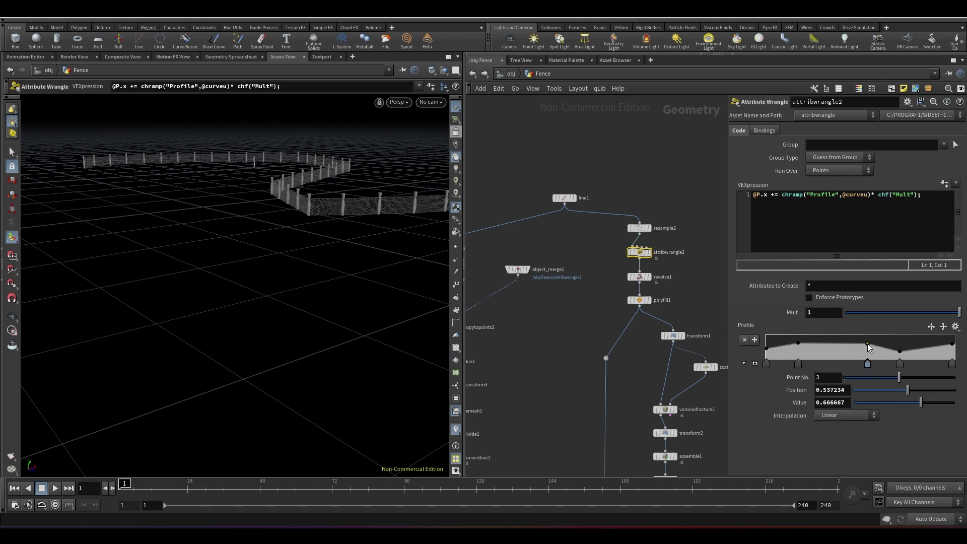
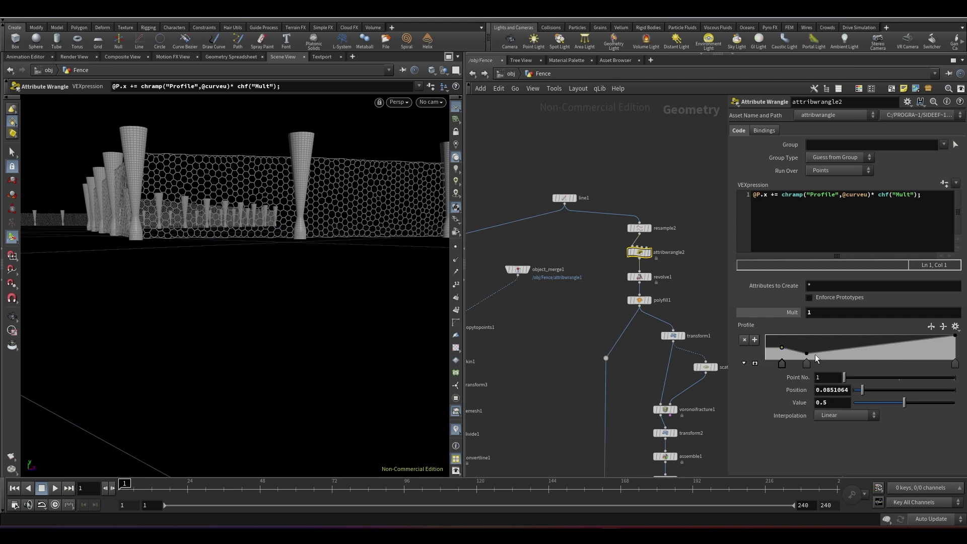
# Move the Profile ramp's point 3 to position 0.715426 with value 0.271, and add points near the end for a rounded post top
pyautogui.moveTo(955, 363); pyautogui.dragTo(902, 362)
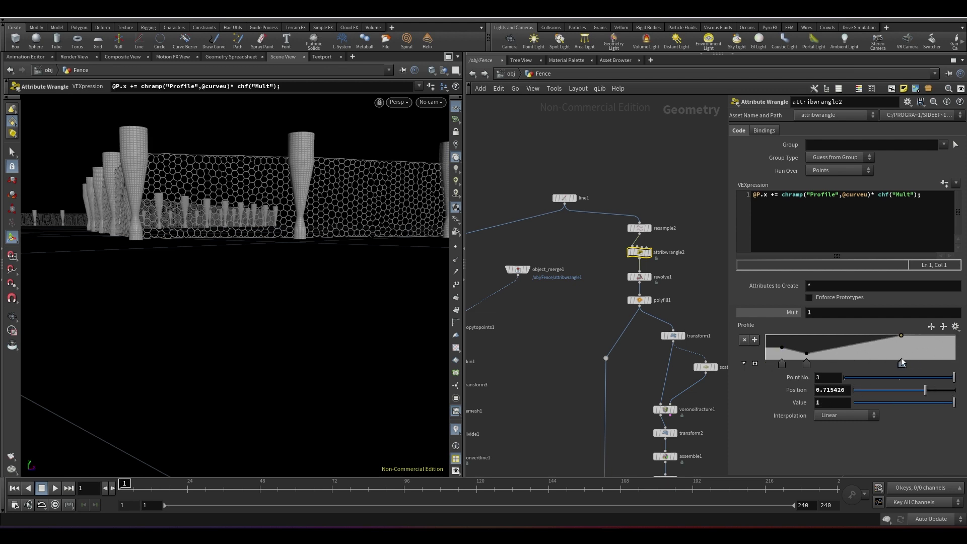
pyautogui.moveTo(897, 404); pyautogui.dragTo(879, 404)
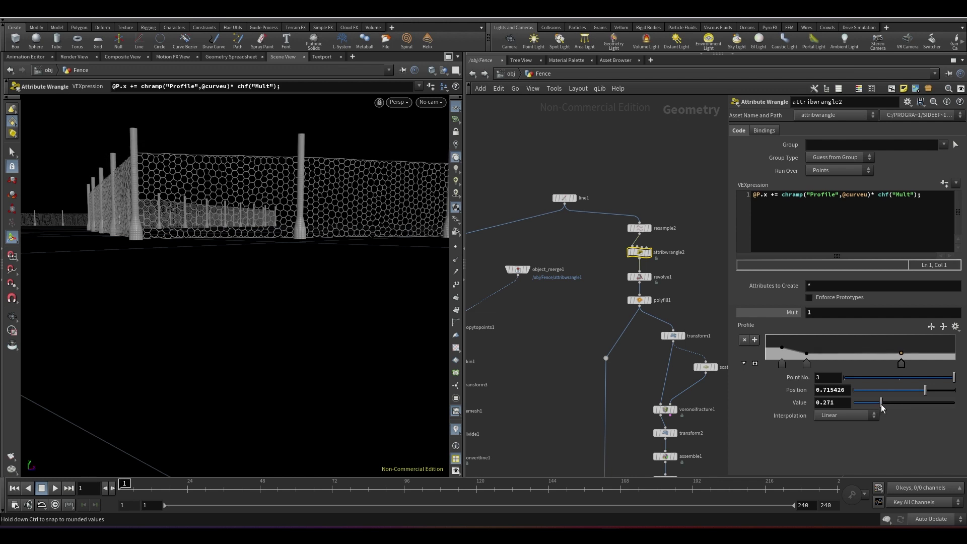
pyautogui.moveTo(937, 355); pyautogui.dragTo(943, 346)
pyautogui.press('Escape')
pyautogui.moveTo(394, 255); pyautogui.dragTo(301, 280)
pyautogui.click(954, 360)
pyautogui.press('Escape')
pyautogui.moveTo(229, 156); pyautogui.dragTo(303, 229)
pyautogui.scroll(5, 303, 229)
pyautogui.moveTo(236, 166); pyautogui.dragTo(254, 182)
pyautogui.scroll(-3, 590, 386)
pyautogui.scroll(3, 589, 386)
# Undo the automatic layout of all nodes in the network
pyautogui.moveTo(529, 423); pyautogui.dragTo(519, 264, button='middle')
pyautogui.moveTo(582, 453); pyautogui.dragTo(490, 146, button='middle')
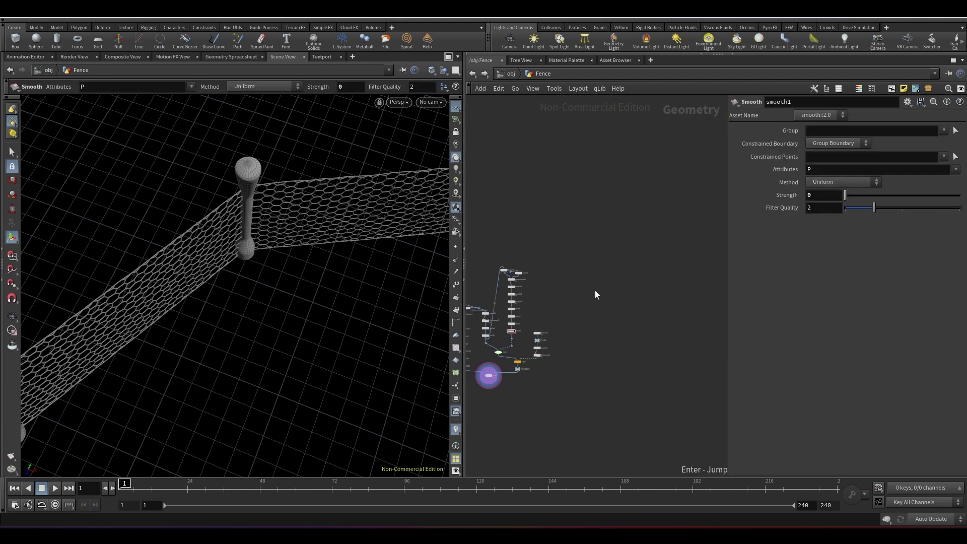
pyautogui.hotkey('ctrl', 'z')
# Add a separate Null node named CONTROLLER beside the fence network
pyautogui.press('Tab')
pyautogui.write('nul')
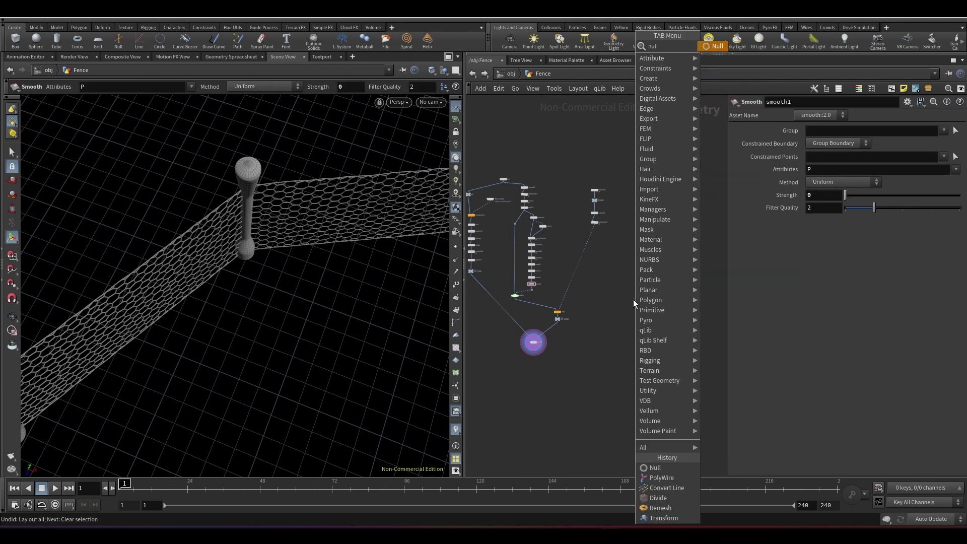
pyautogui.press('Return')
pyautogui.click(627, 280)
pyautogui.write('CONTROLLER')
pyautogui.press('Return')
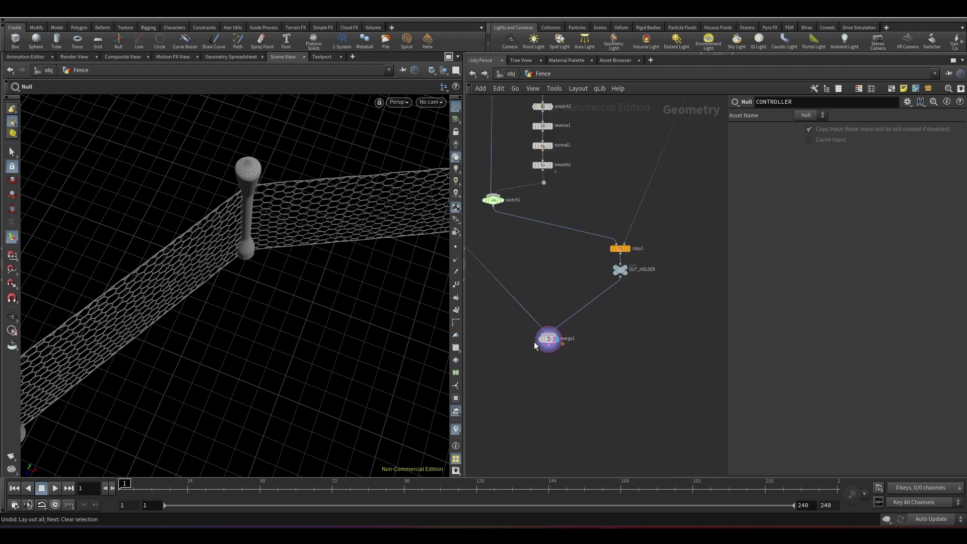
# Add two float parameters, an integer parameter and another float parameter to the CONTROLLER node's parameter interface
pyautogui.press('f')
pyautogui.click(908, 102)
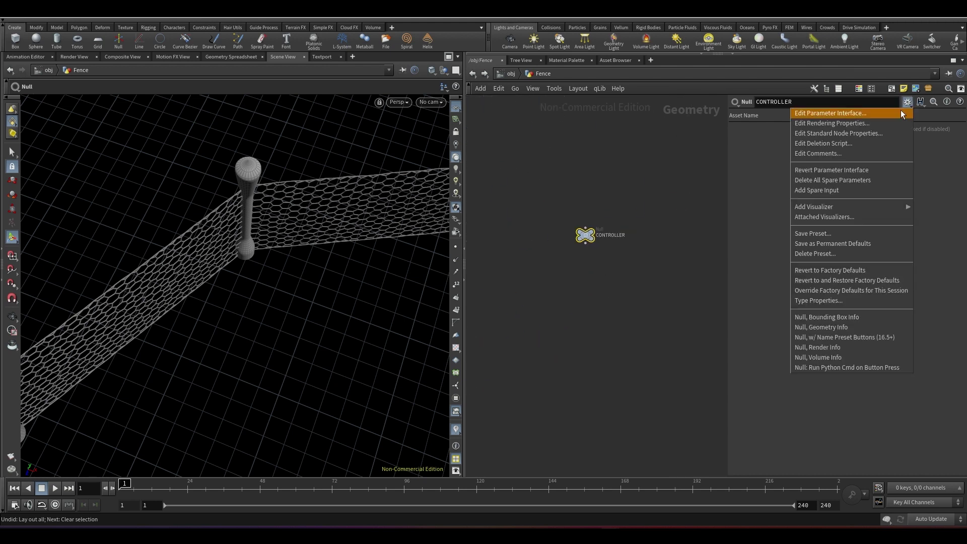
pyautogui.click(901, 113)
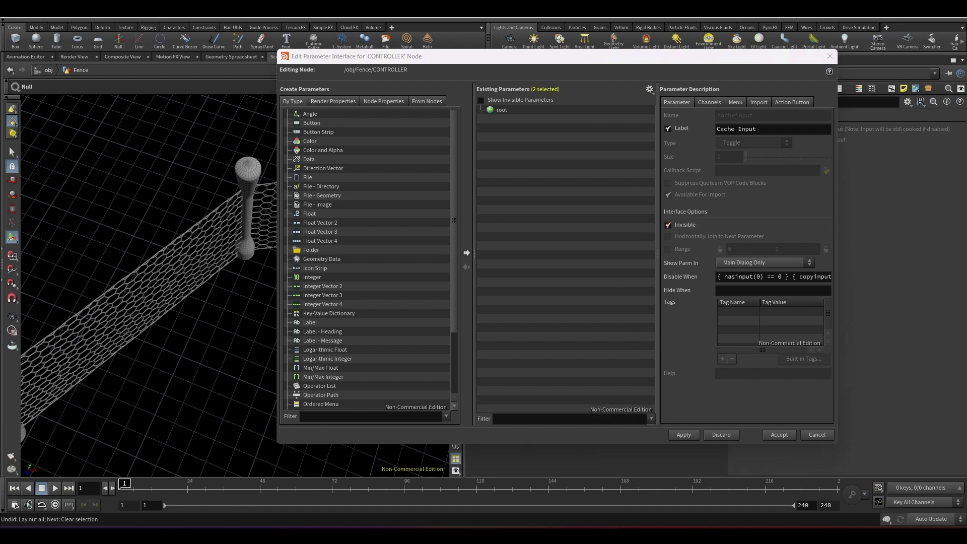
pyautogui.moveTo(539, 58); pyautogui.dragTo(617, 77)
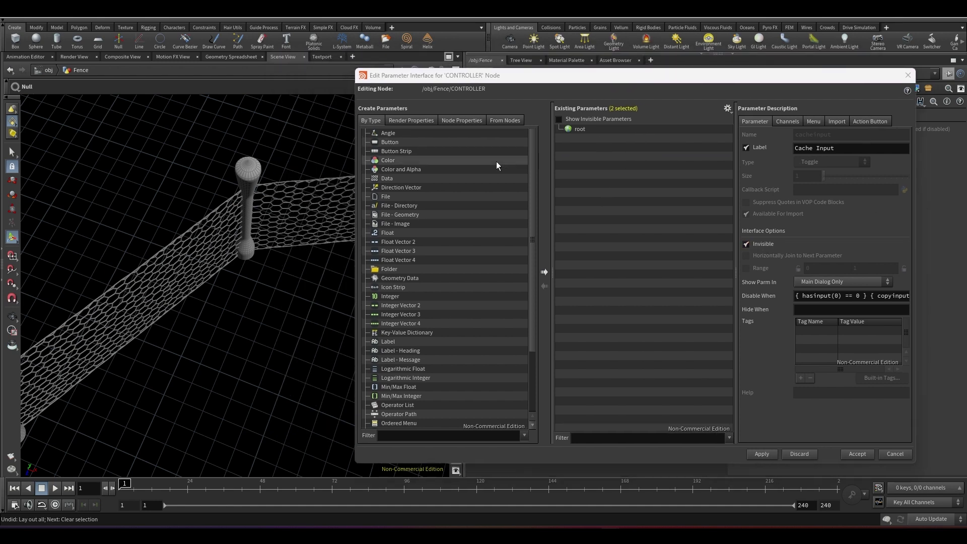
pyautogui.moveTo(388, 233); pyautogui.dragTo(606, 137)
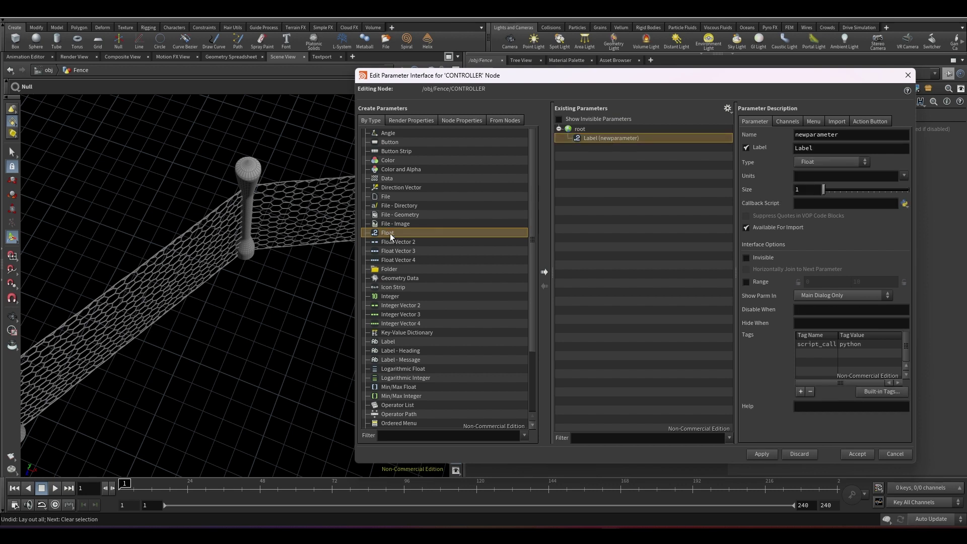
pyautogui.moveTo(390, 234); pyautogui.dragTo(582, 151)
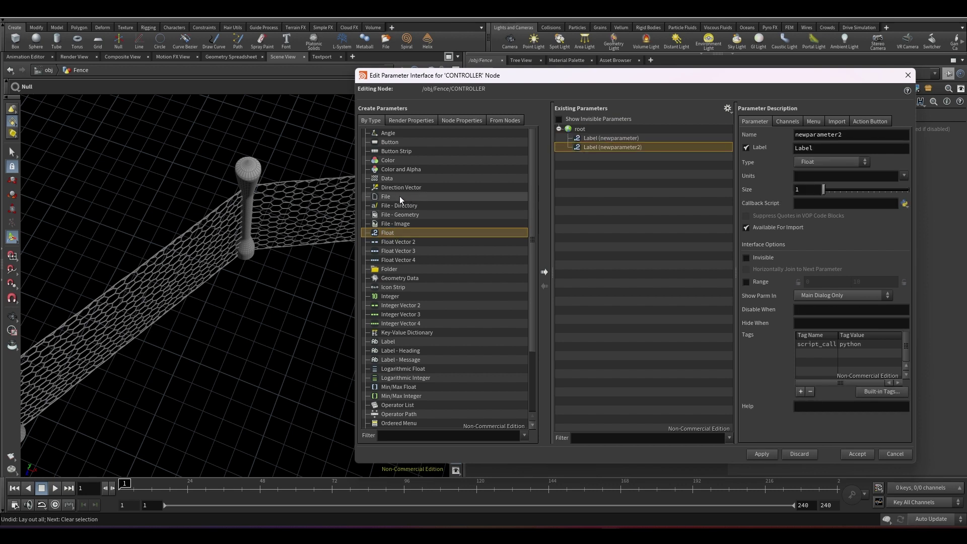
pyautogui.moveTo(390, 296); pyautogui.dragTo(611, 168)
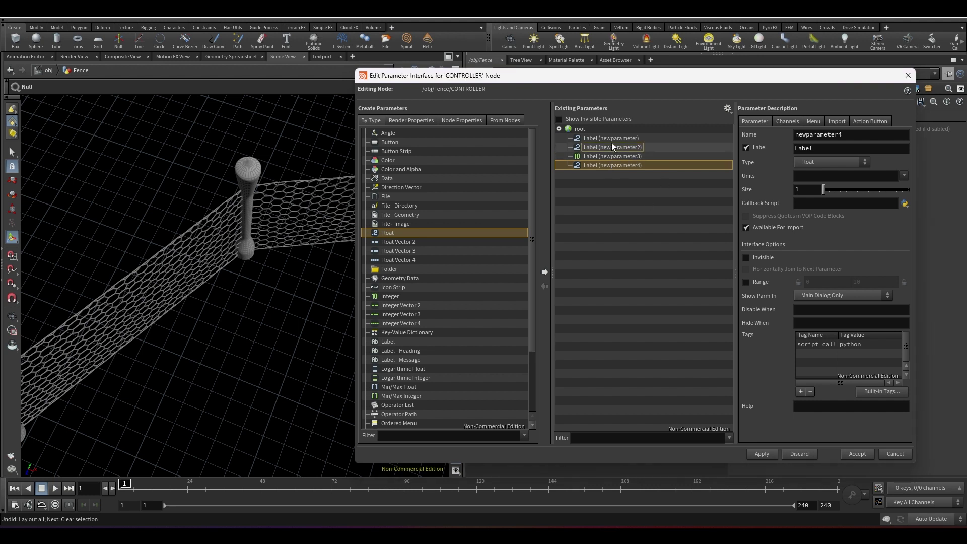
# Name the first float holderh with the label Height, and the second float holdera with the label Age
pyautogui.click(612, 139)
pyautogui.write('holderhe')
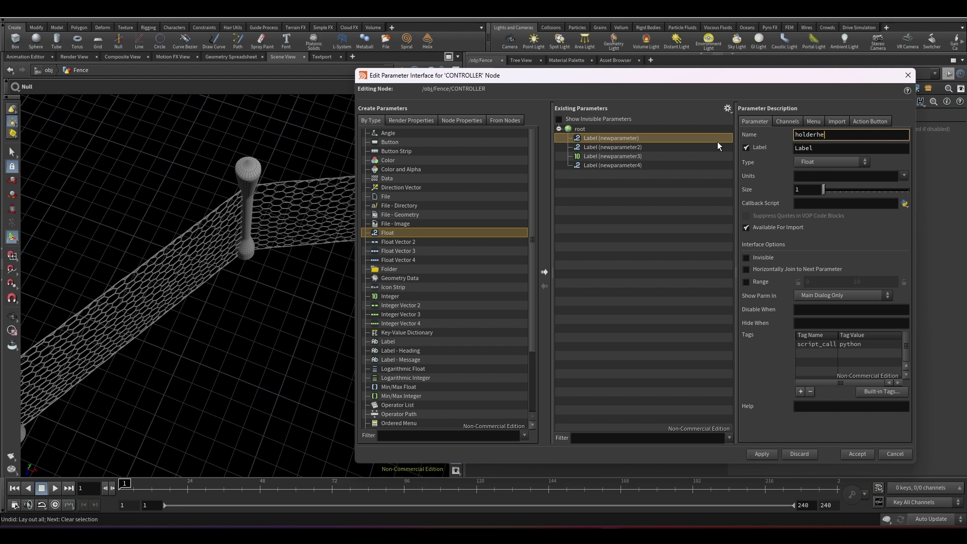
pyautogui.press('BackSpace')
pyautogui.press('Tab')
pyautogui.write('Height')
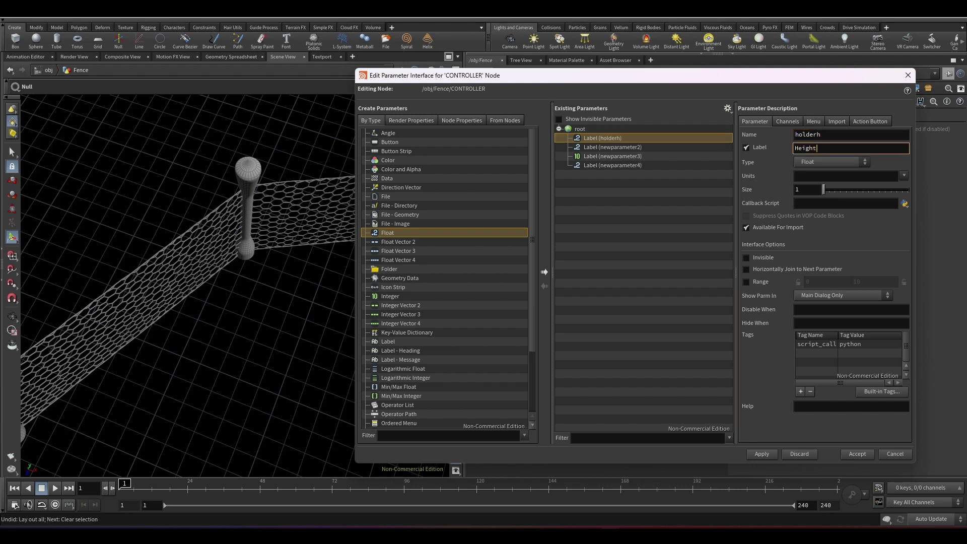
pyautogui.click(611, 148)
pyautogui.write('holdera')
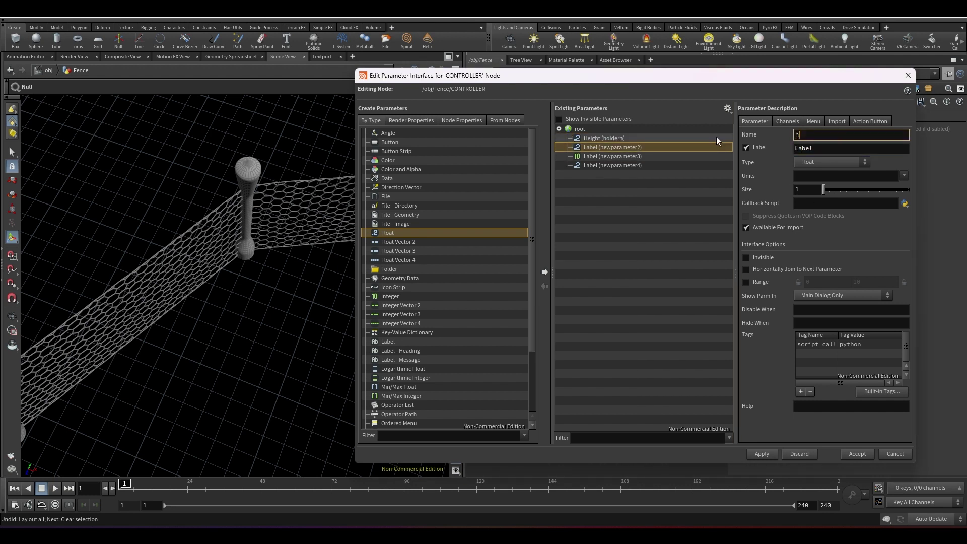
pyautogui.press('Tab')
pyautogui.write('Age')
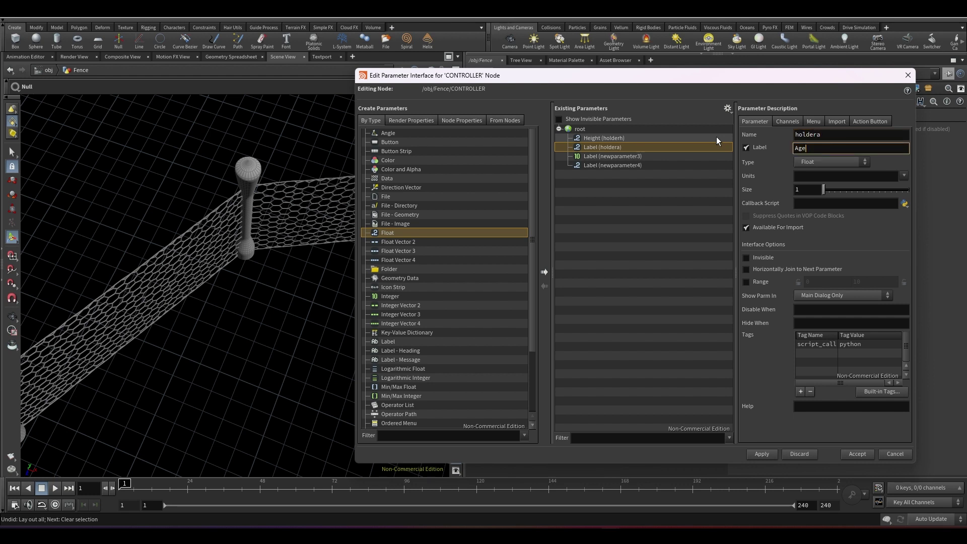
# Name the integer parameter sample with the label samples, and the last float Shapes with the label shape scale
pyautogui.click(721, 156)
pyautogui.write('sample')
pyautogui.press('Tab')
pyautogui.write('samples')
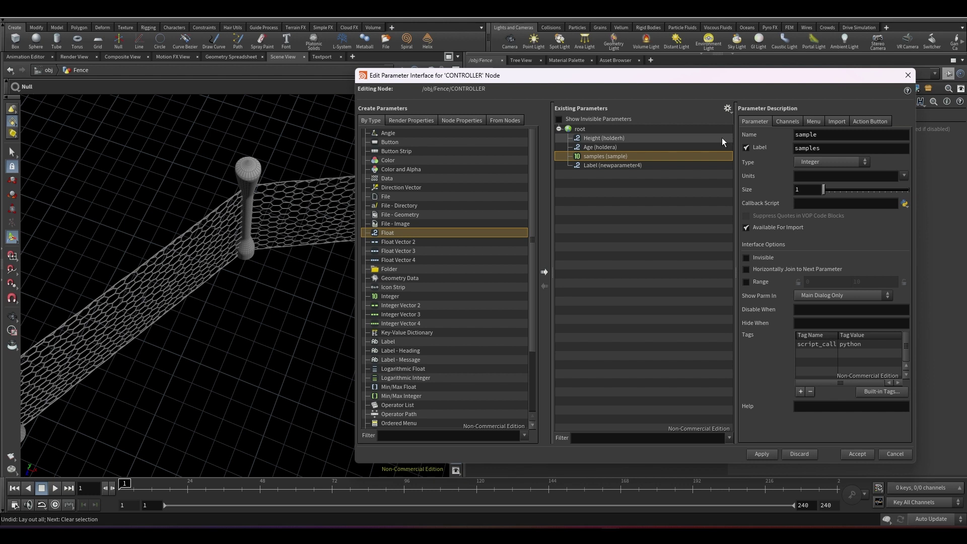
pyautogui.click(612, 165)
pyautogui.doubleClick(876, 134)
pyautogui.write('Shapes')
pyautogui.press('Tab')
pyautogui.write('shape scale')
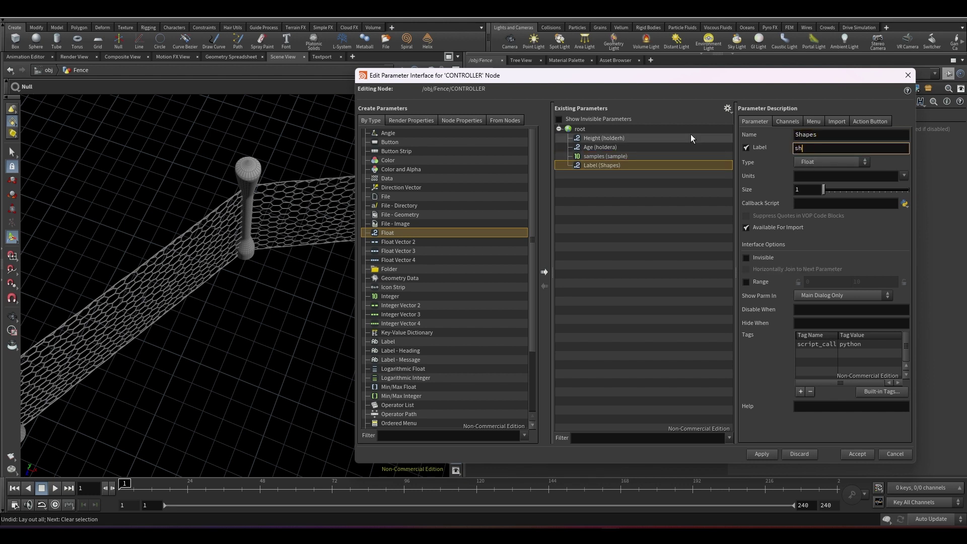
pyautogui.press('Return')
# Apply and accept the new parameters on the CONTROLLER node
pyautogui.click(622, 139)
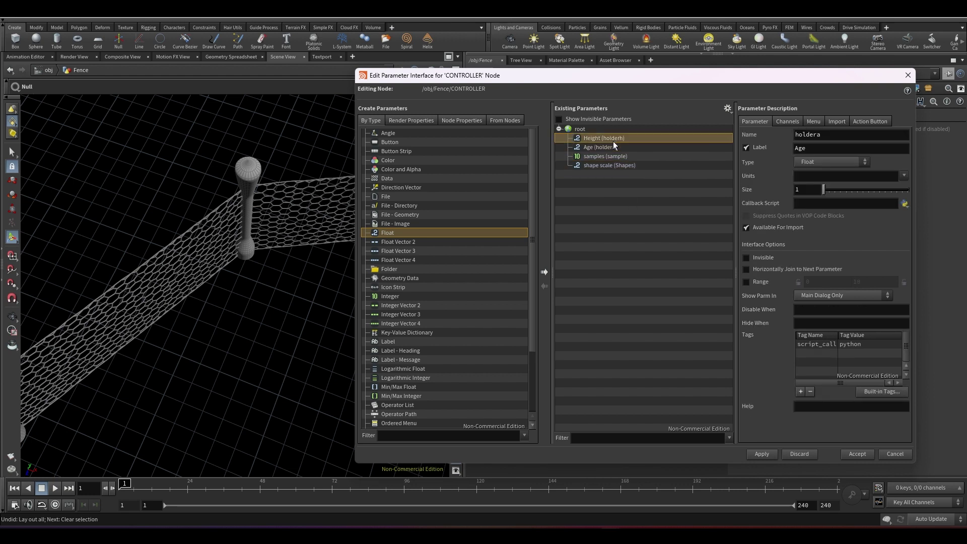
pyautogui.click(612, 156)
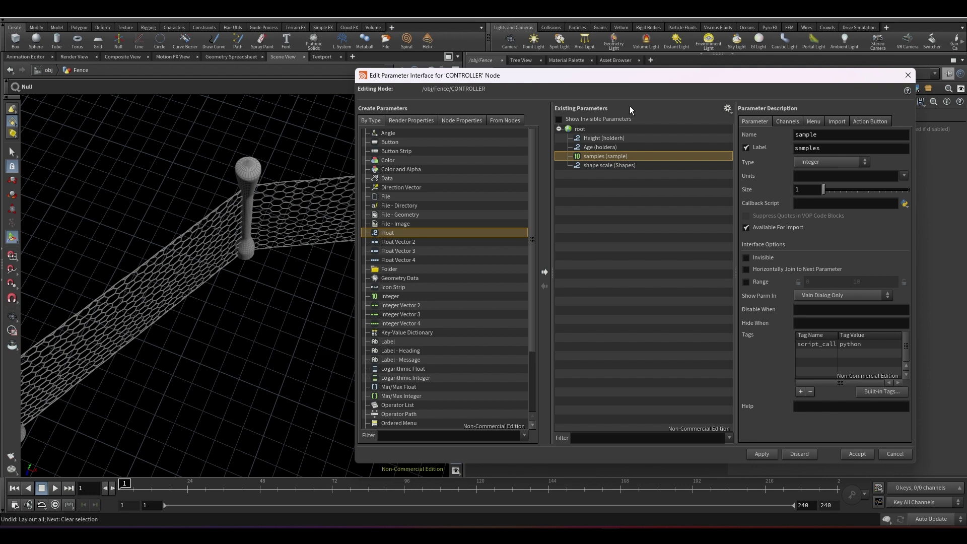
pyautogui.click(753, 453)
pyautogui.click(854, 454)
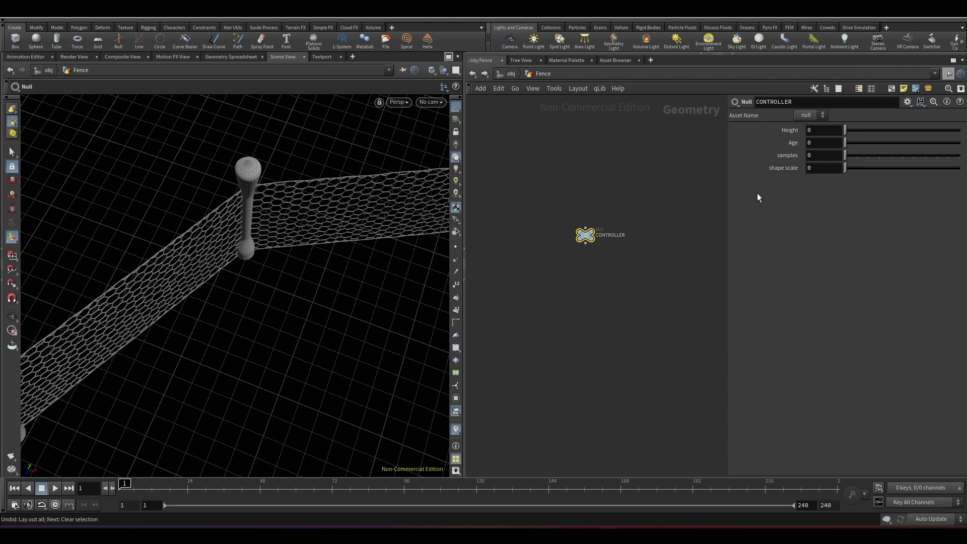
# Copy CONTROLLER's Height parameter and paste it as a relative reference into line1's Length
pyautogui.scroll(-10, 620, 333)
pyautogui.scroll(8, 609, 322)
pyautogui.rightClick(772, 134)
pyautogui.click(802, 218)
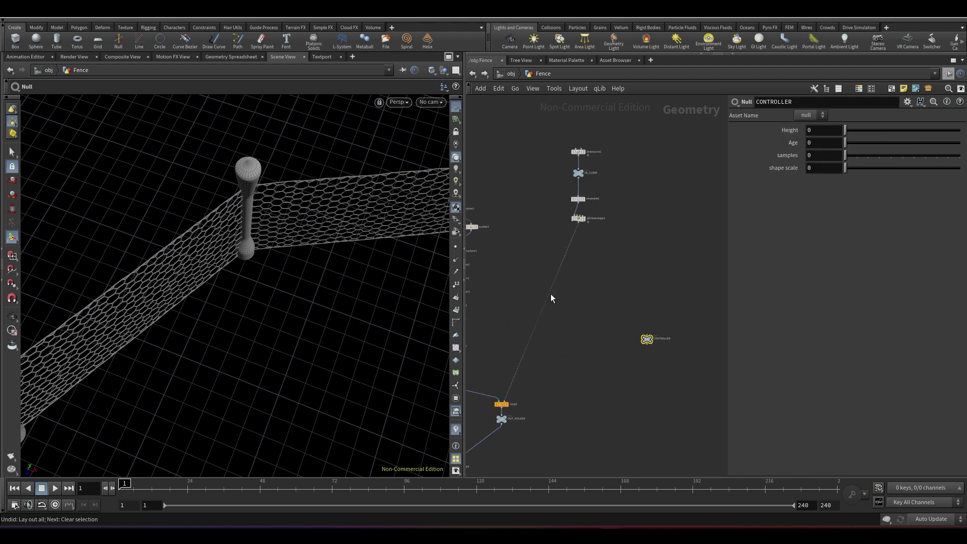
pyautogui.scroll(5, 551, 298)
pyautogui.click(581, 216)
pyautogui.rightClick(774, 167)
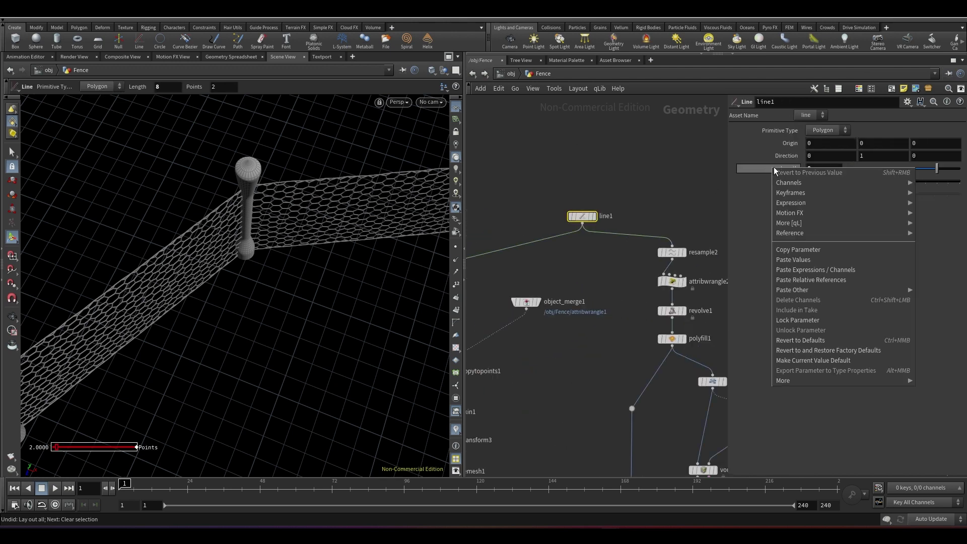
pyautogui.click(798, 280)
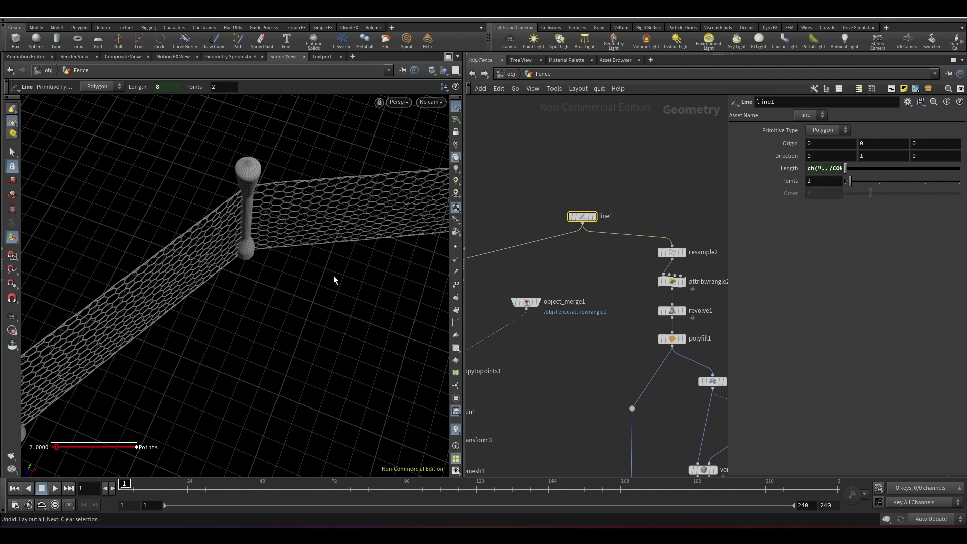
# Clear the existing stroke in drawcurve1 and draw a new S-shaped curve on the ground plane
pyautogui.scroll(-3, 619, 315)
pyautogui.click(685, 215)
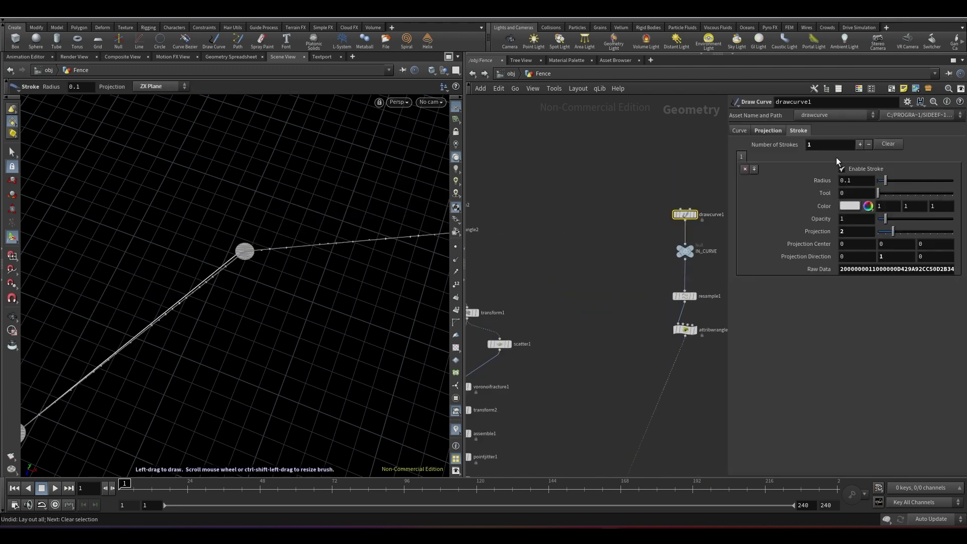
pyautogui.click(888, 144)
pyautogui.hotkey('space', 'g')
pyautogui.moveTo(301, 294)
pyautogui.mouseDown()
pyautogui.moveTo(242, 285)
pyautogui.moveTo(416, 379)
pyautogui.mouseUp()
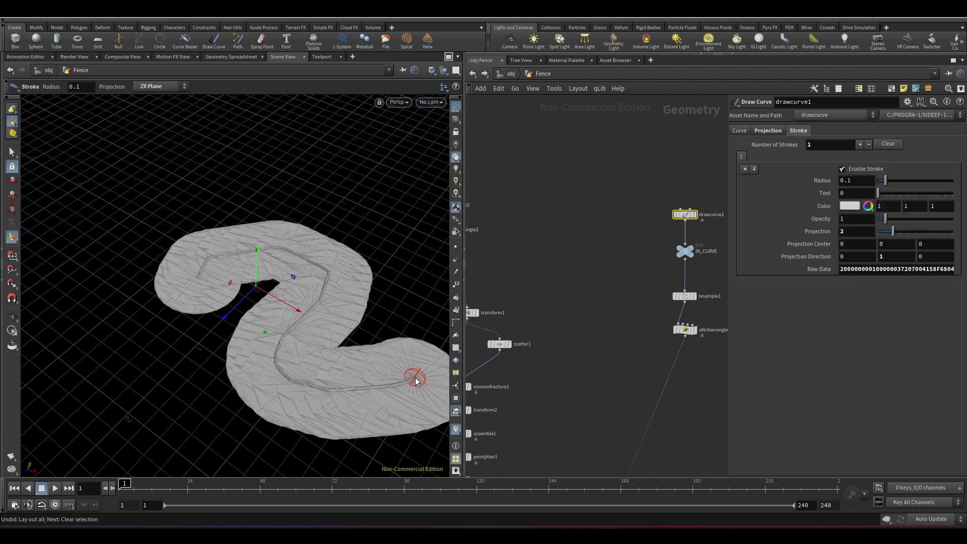
# Set the Height parameter on the CONTROLLER node to 8
pyautogui.scroll(-4, 513, 366)
pyautogui.moveTo(670, 439); pyautogui.dragTo(582, 353, button='middle')
pyautogui.scroll(4, 585, 350)
pyautogui.click(533, 369)
pyautogui.click(793, 132)
pyautogui.click(793, 132)
pyautogui.moveTo(818, 130); pyautogui.dragTo(770, 124)
pyautogui.write('8')
pyautogui.press('Return')
pyautogui.scroll(-5, 322, 202)
pyautogui.moveTo(307, 171)
pyautogui.keyDown('alt'); pyautogui.mouseDown()
pyautogui.moveTo(343, 215)
pyautogui.moveTo(280, 181)
pyautogui.moveTo(302, 184)
pyautogui.mouseUp(); pyautogui.keyUp('alt')
pyautogui.press('Escape')
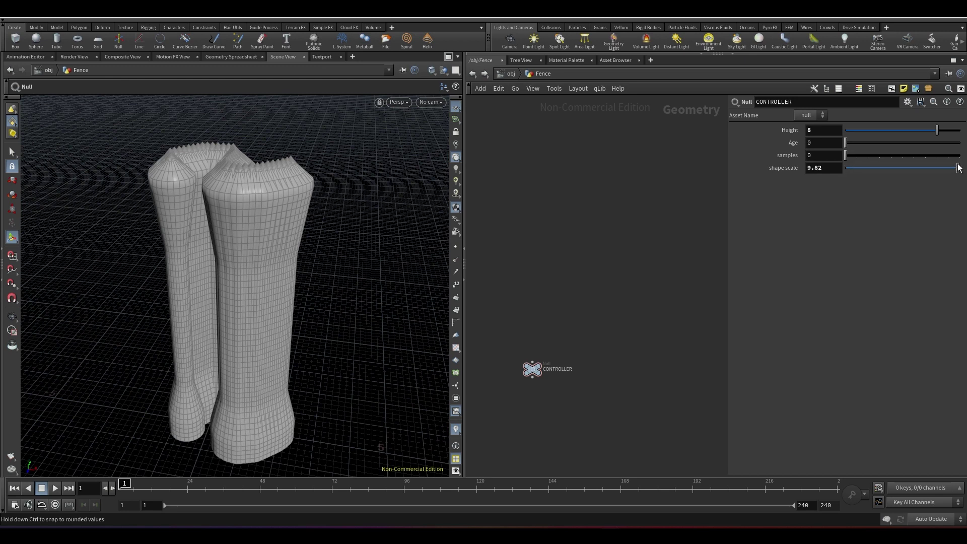
# Lower the range maximums of CONTROLLER's shape scale and Age parameters, and set shape scale to 1
pyautogui.click(907, 102)
pyautogui.click(867, 112)
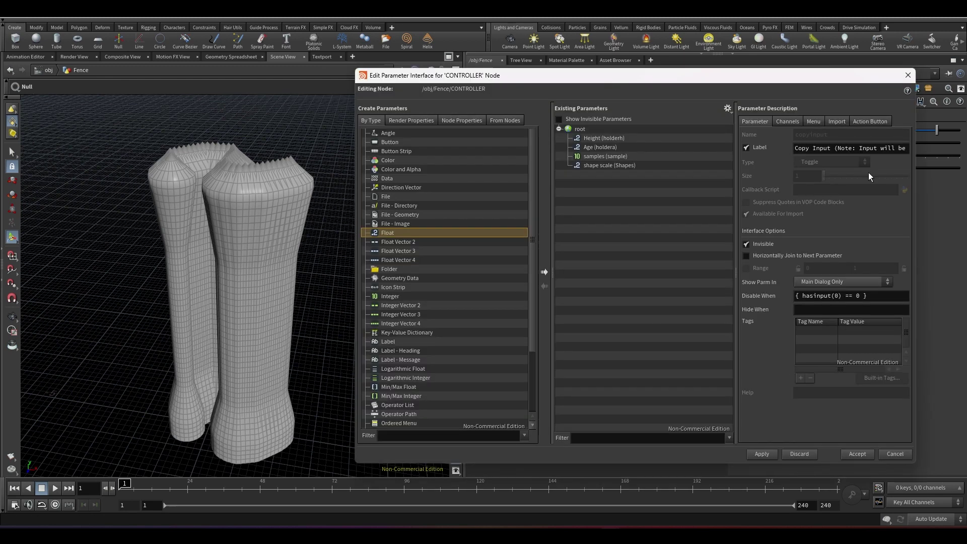
pyautogui.click(610, 165)
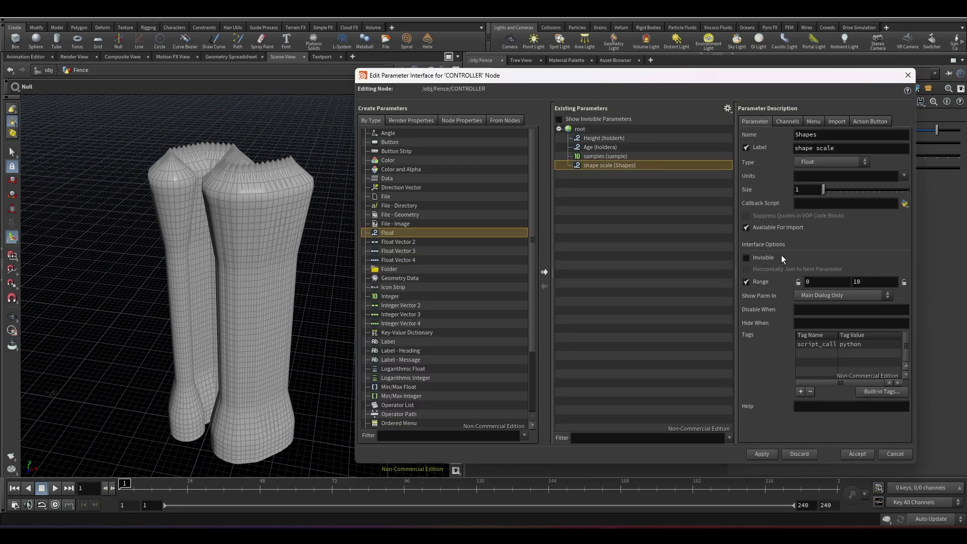
pyautogui.click(615, 149)
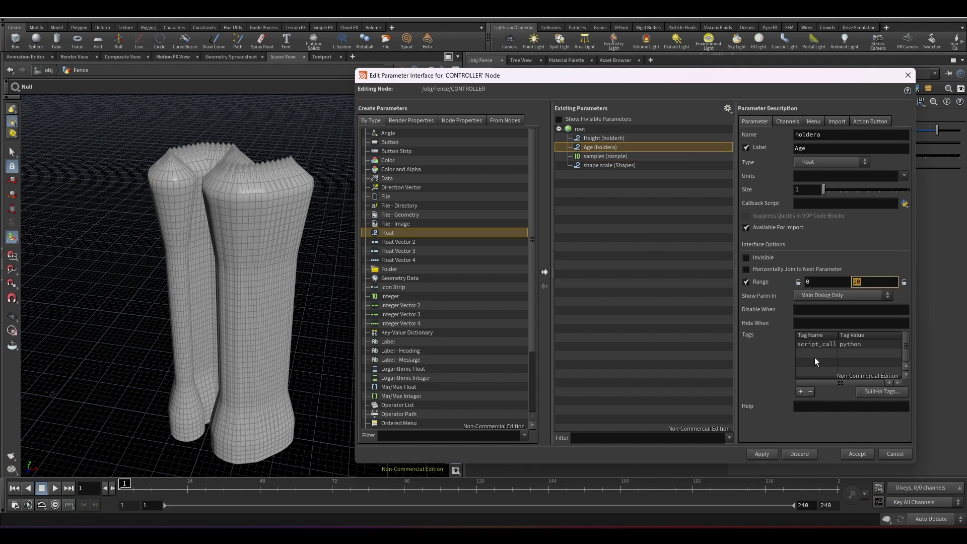
pyautogui.click(769, 457)
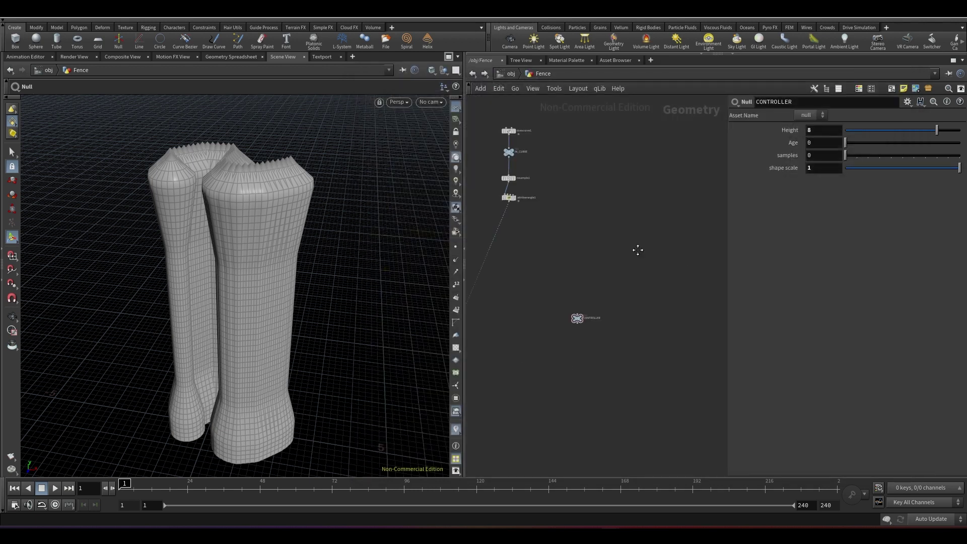
# Copy CONTROLLER's shape scale parameter and paste it as a relative reference into attribwrangle2's Mult
pyautogui.rightClick(782, 169)
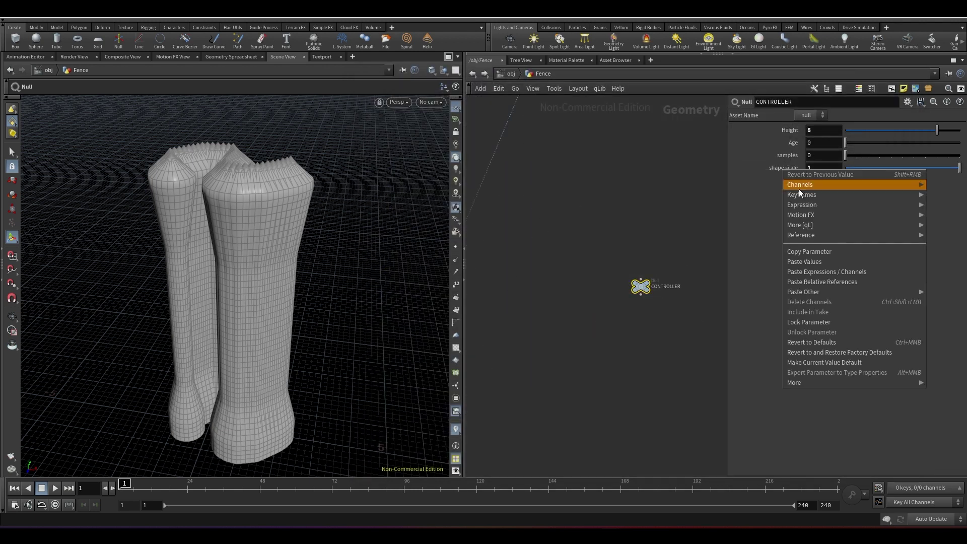
pyautogui.click(815, 255)
pyautogui.scroll(-4, 680, 337)
pyautogui.scroll(6, 540, 166)
pyautogui.click(580, 162)
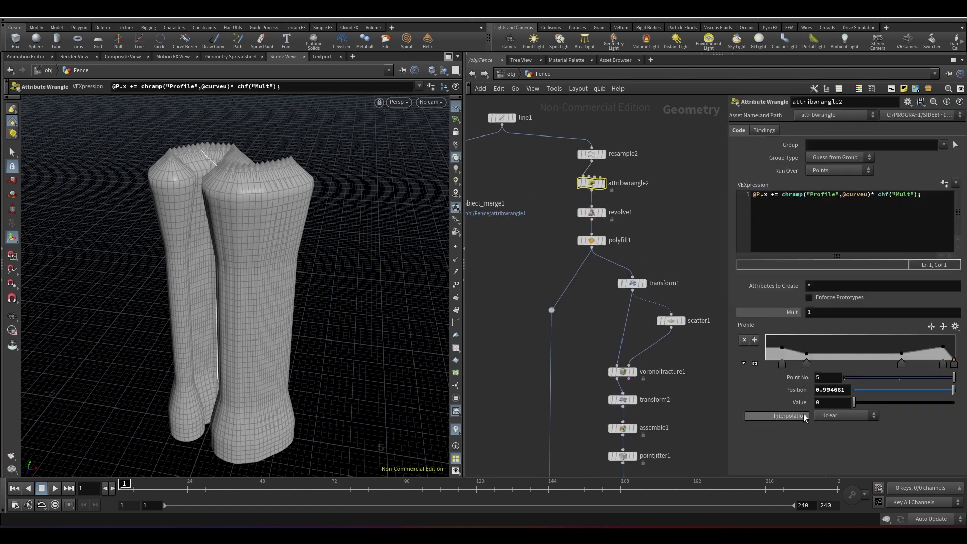
pyautogui.rightClick(788, 315)
pyautogui.click(826, 418)
pyautogui.keyDown('alt'); pyautogui.moveTo(271, 274); pyautogui.dragTo(315, 317); pyautogui.keyUp('alt')
# Replace the stroke in drawcurve1 with a new, longer curve across the ground plane
pyautogui.scroll(-4, 587, 342)
pyautogui.moveTo(587, 342); pyautogui.dragTo(463, 310, button='middle')
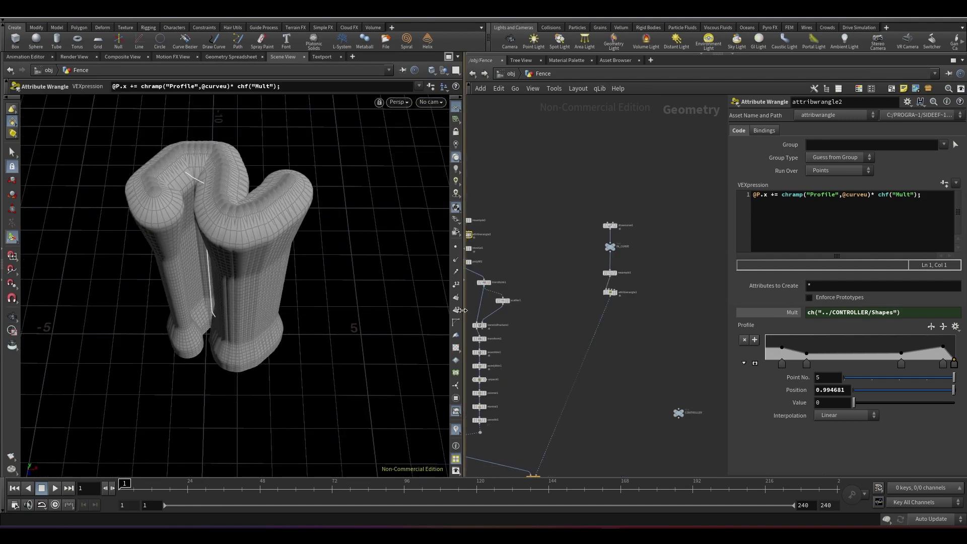
pyautogui.click(610, 225)
pyautogui.press('Return')
pyautogui.keyDown('alt'); pyautogui.moveTo(151, 155); pyautogui.dragTo(190, 227, button='right'); pyautogui.keyUp('alt')
pyautogui.moveTo(168, 164)
pyautogui.mouseDown()
pyautogui.moveTo(303, 319)
pyautogui.moveTo(194, 446)
pyautogui.mouseUp()
pyautogui.keyDown('alt'); pyautogui.moveTo(272, 259); pyautogui.dragTo(386, 223); pyautogui.keyUp('alt')
pyautogui.keyDown('alt'); pyautogui.moveTo(386, 223); pyautogui.dragTo(270, 215, button='right'); pyautogui.keyUp('alt')
pyautogui.scroll(4, 627, 280)
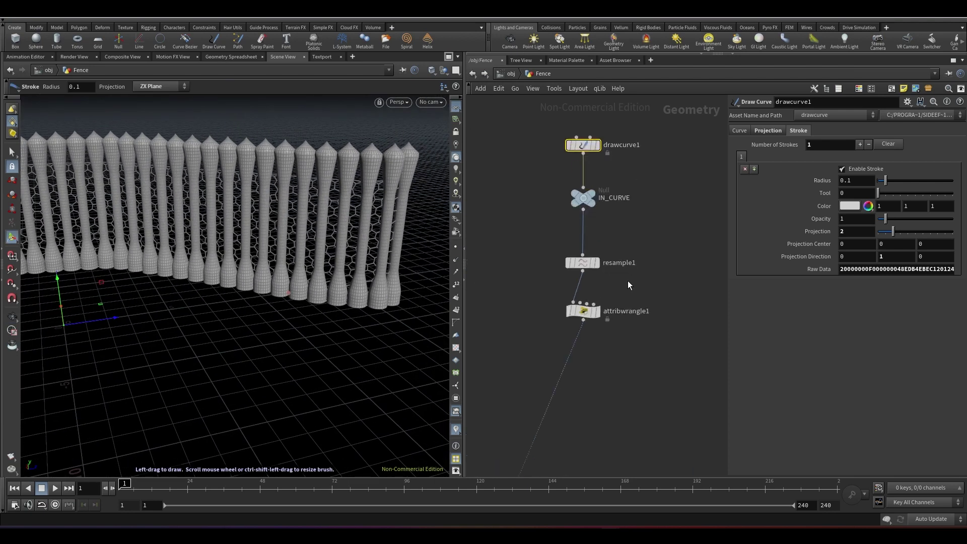
# Copy CONTROLLER's samples parameter and link resample2's Segments to it with a relative reference
pyautogui.scroll(-5, 628, 285)
pyautogui.click(608, 367)
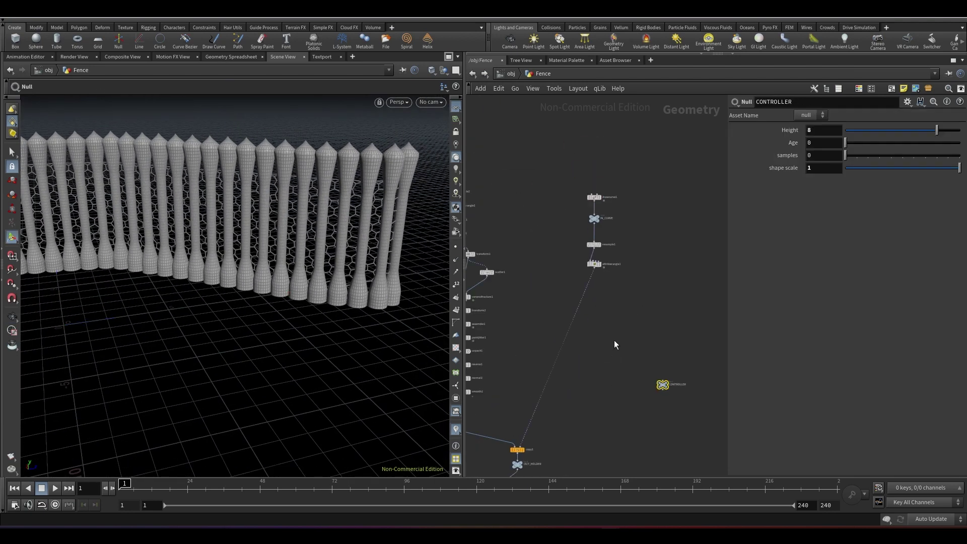
pyautogui.rightClick(804, 159)
pyautogui.click(783, 242)
pyautogui.rightClick(783, 241)
pyautogui.click(883, 356)
pyautogui.keyDown('alt'); pyautogui.moveTo(275, 252); pyautogui.dragTo(352, 204); pyautogui.keyUp('alt')
pyautogui.click(564, 243)
pyautogui.click(753, 236)
# Set the samples parameter on the CONTROLLER node to 50
pyautogui.scroll(-3, 622, 265)
pyautogui.moveTo(620, 269); pyautogui.dragTo(487, 264, button='middle')
pyautogui.scroll(3, 660, 286)
pyautogui.scroll(-1, 684, 296)
pyautogui.moveTo(724, 309); pyautogui.dragTo(557, 233, button='middle')
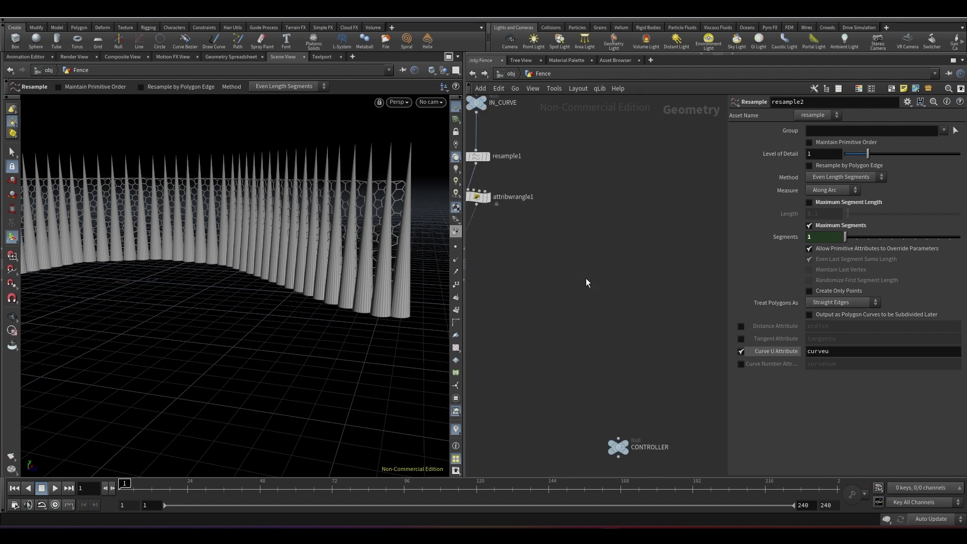
pyautogui.click(618, 447)
pyautogui.moveTo(846, 155); pyautogui.dragTo(961, 155)
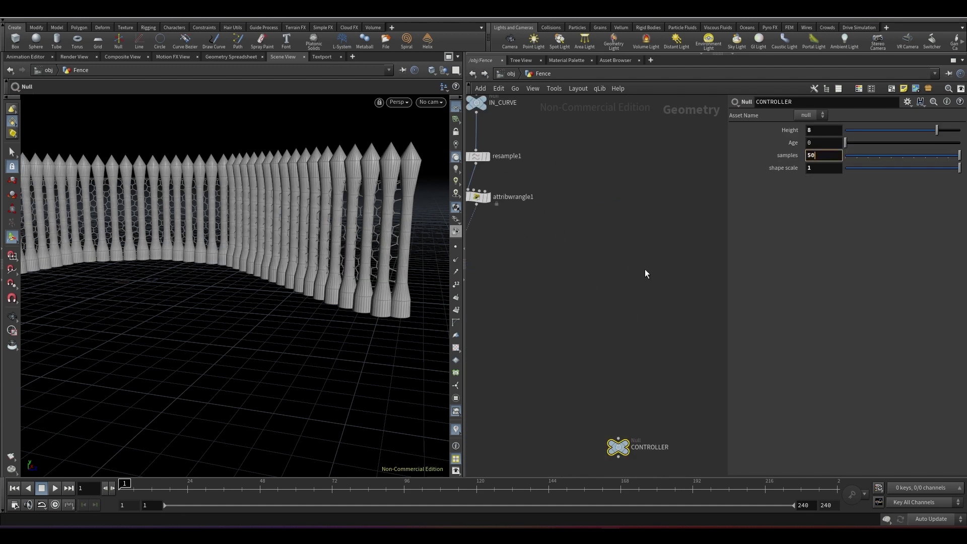
pyautogui.write('0')
pyautogui.press('Return')
pyautogui.press('Escape')
pyautogui.moveTo(367, 190); pyautogui.dragTo(387, 222)
# Copy CONTROLLER's Age parameter and paste it as a relative reference into pointjitter1's Scale
pyautogui.scroll(-3, 672, 166)
pyautogui.moveTo(660, 208); pyautogui.dragTo(693, 241, button='middle')
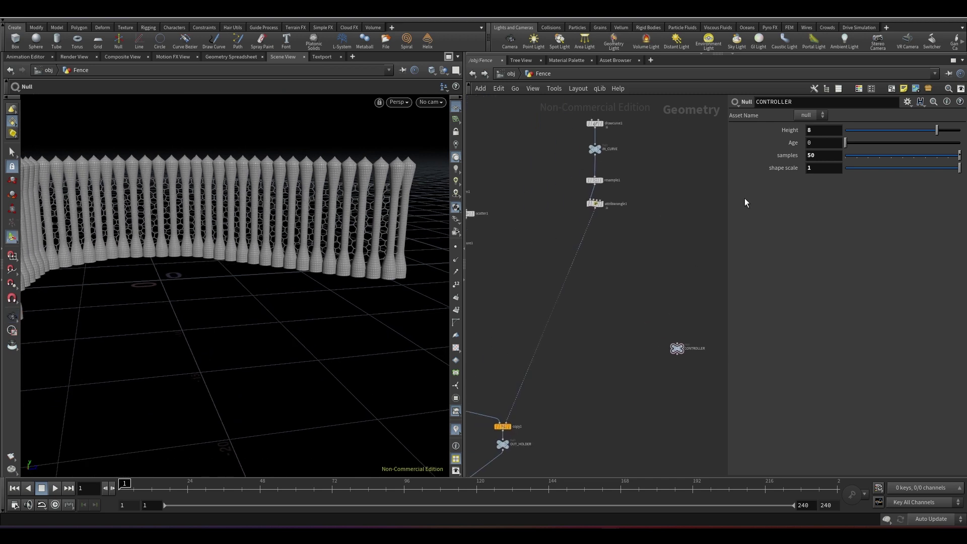
pyautogui.rightClick(796, 142)
pyautogui.click(784, 228)
pyautogui.scroll(-3, 680, 234)
pyautogui.moveTo(539, 244); pyautogui.dragTo(620, 246, button='middle')
pyautogui.scroll(5, 618, 257)
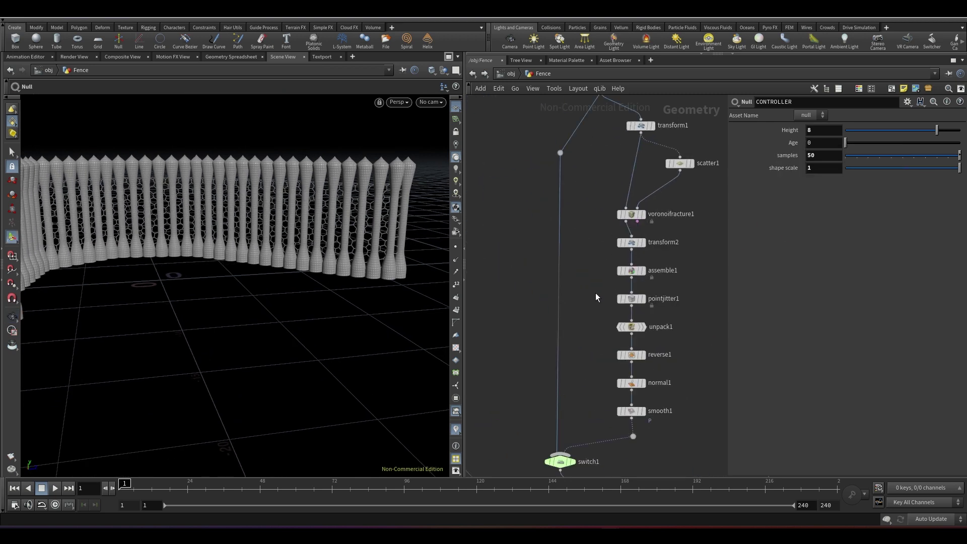
pyautogui.click(631, 299)
pyautogui.rightClick(791, 157)
pyautogui.click(851, 272)
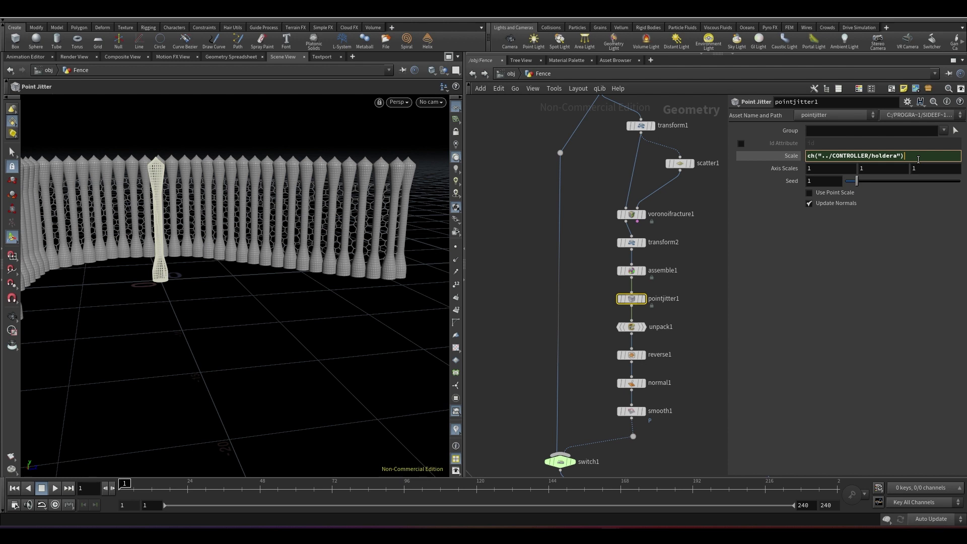
# Divide the CONTROLLER reference in pointjitter1's Scale by 100
pyautogui.click(628, 265)
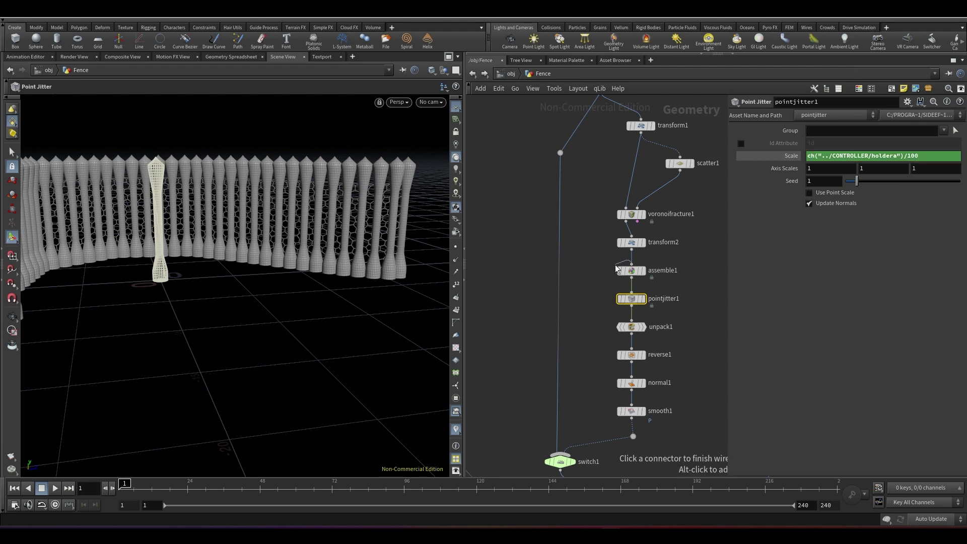
pyautogui.click(596, 269)
pyautogui.scroll(5, 343, 176)
pyautogui.keyDown('alt'); pyautogui.moveTo(331, 151); pyautogui.dragTo(347, 176); pyautogui.keyUp('alt')
# Paste the copied Age parameter as a relative reference into smooth1's Strength
pyautogui.moveTo(585, 375); pyautogui.dragTo(576, 337, button='middle')
pyautogui.click(621, 373)
pyautogui.rightClick(786, 197)
pyautogui.click(823, 313)
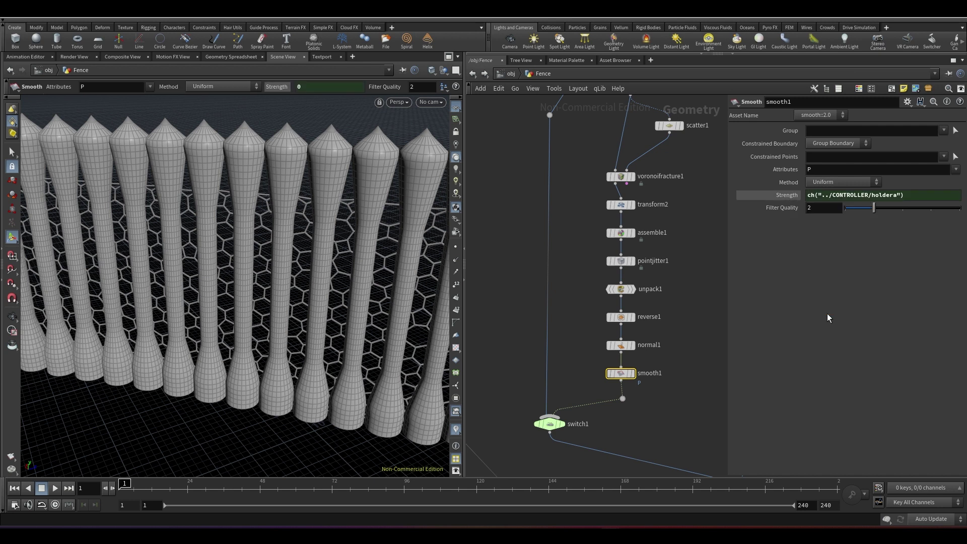
pyautogui.click(784, 197)
# Set the Age parameter on the CONTROLLER node to 10 and check the posts along the curve
pyautogui.scroll(-3, 703, 255)
pyautogui.moveTo(703, 256); pyautogui.dragTo(497, 164, button='middle')
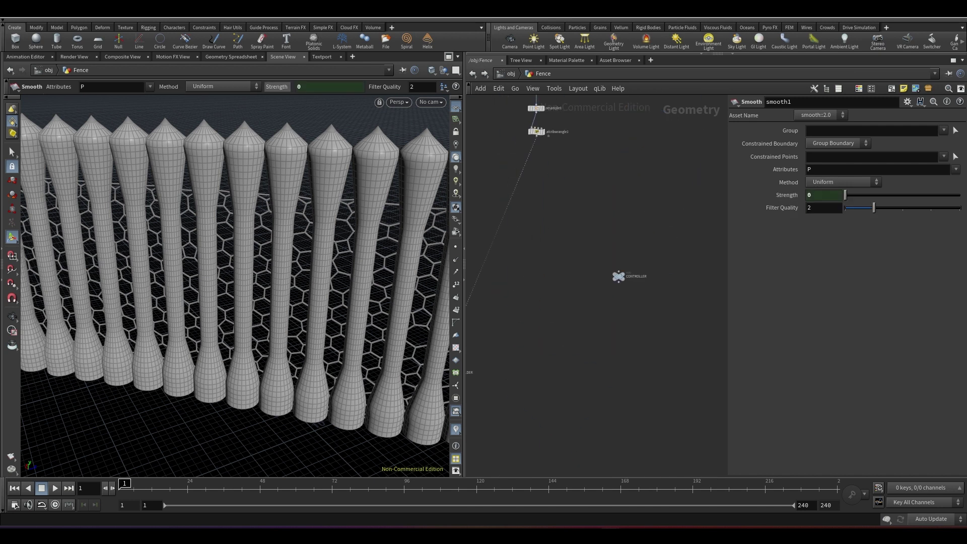
pyautogui.scroll(-5, 540, 310)
pyautogui.scroll(6, 645, 300)
pyautogui.click(550, 248)
pyautogui.scroll(5, 637, 244)
pyautogui.click(654, 214)
pyautogui.keyDown('alt'); pyautogui.moveTo(390, 151); pyautogui.dragTo(139, 161); pyautogui.keyUp('alt')
pyautogui.scroll(-3, 604, 299)
pyautogui.moveTo(606, 302); pyautogui.dragTo(381, 302, button='middle')
pyautogui.keyDown('alt'); pyautogui.moveTo(323, 291); pyautogui.dragTo(242, 237); pyautogui.keyUp('alt')
pyautogui.moveTo(619, 280); pyautogui.dragTo(641, 344)
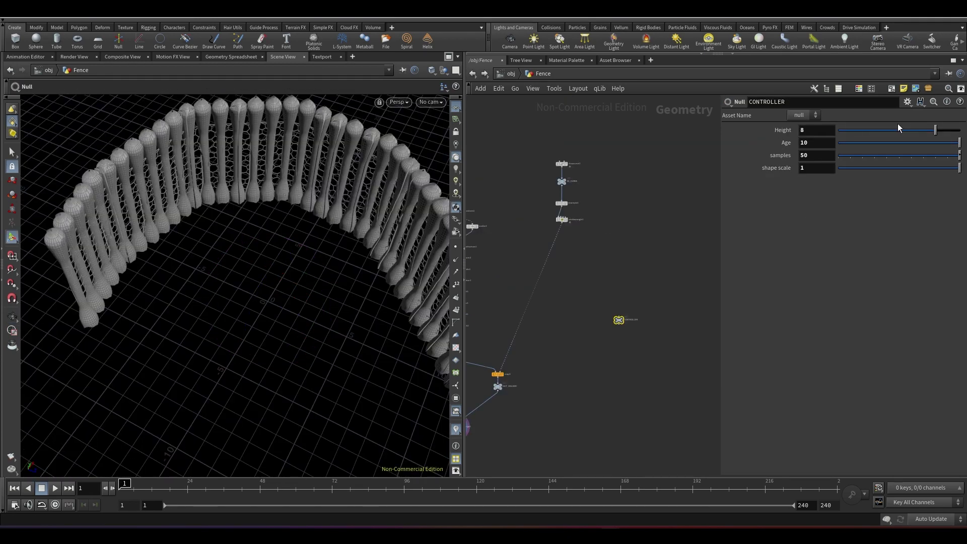
# Add a float ramp named shape with the label Shape to CONTROLLER's parameter interface and apply it
pyautogui.click(907, 101)
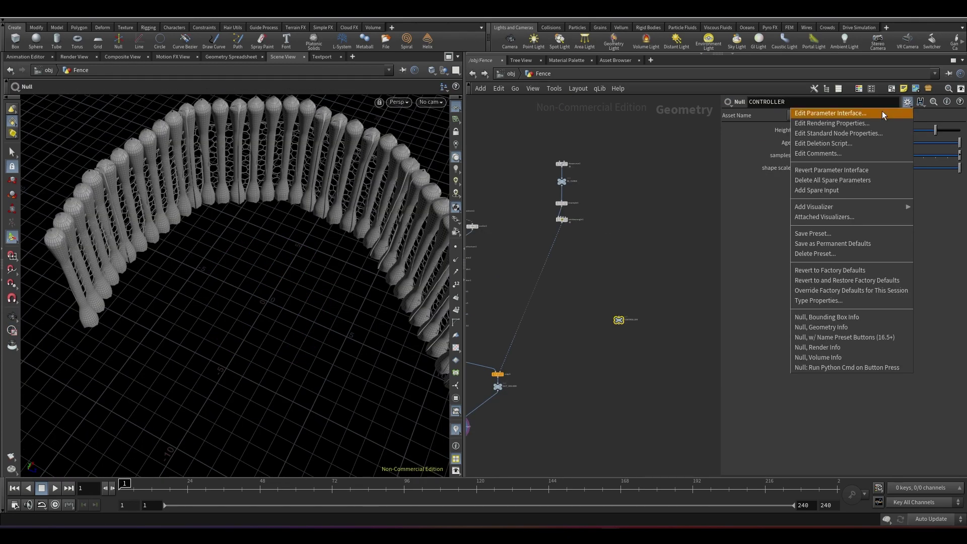
pyautogui.click(884, 111)
pyautogui.scroll(-5, 418, 367)
pyautogui.click(544, 271)
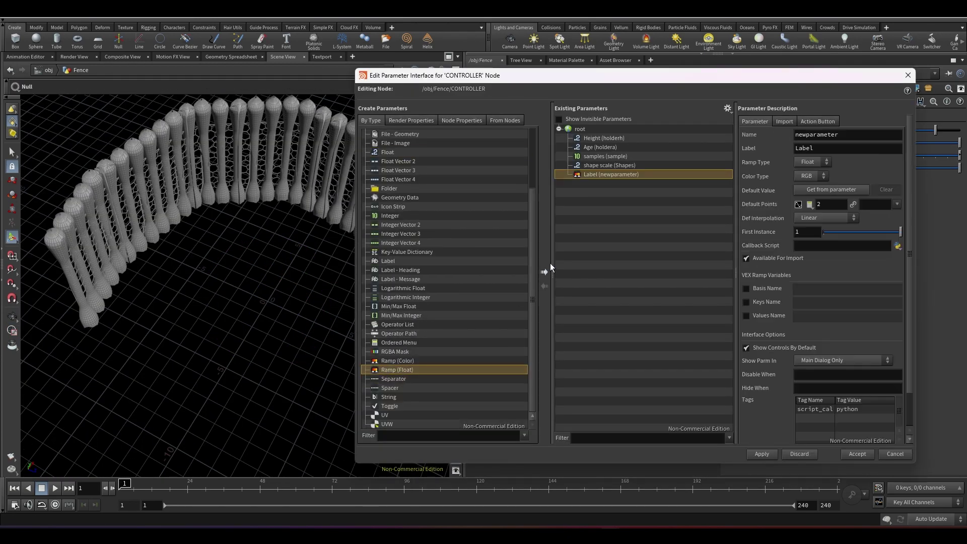
pyautogui.doubleClick(811, 135)
pyautogui.write('sh')
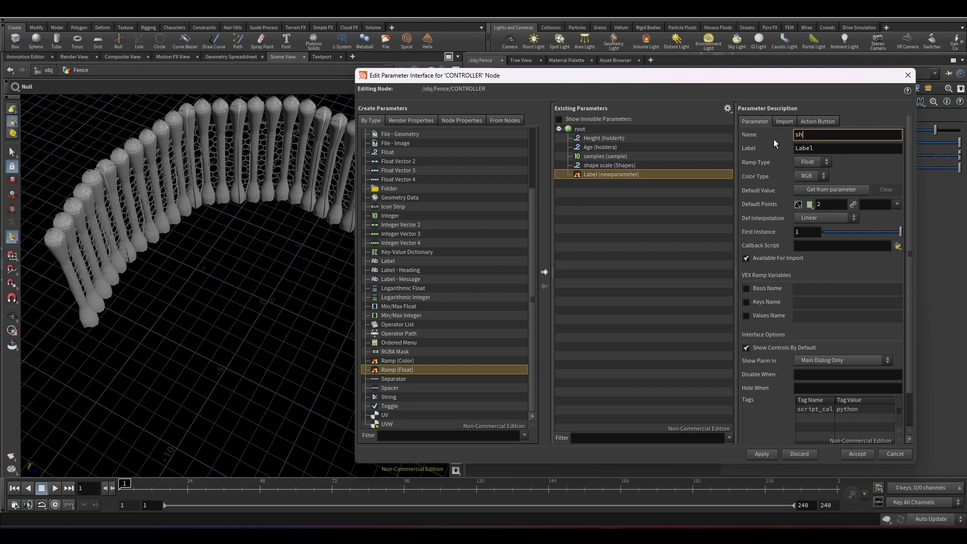
pyautogui.write('ape')
pyautogui.press('Tab')
pyautogui.write('Shape')
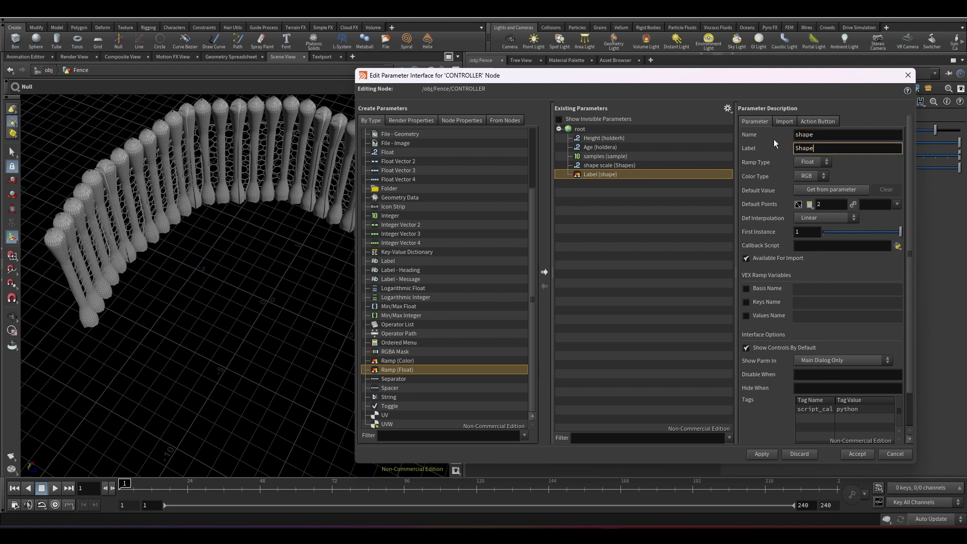
pyautogui.click(761, 454)
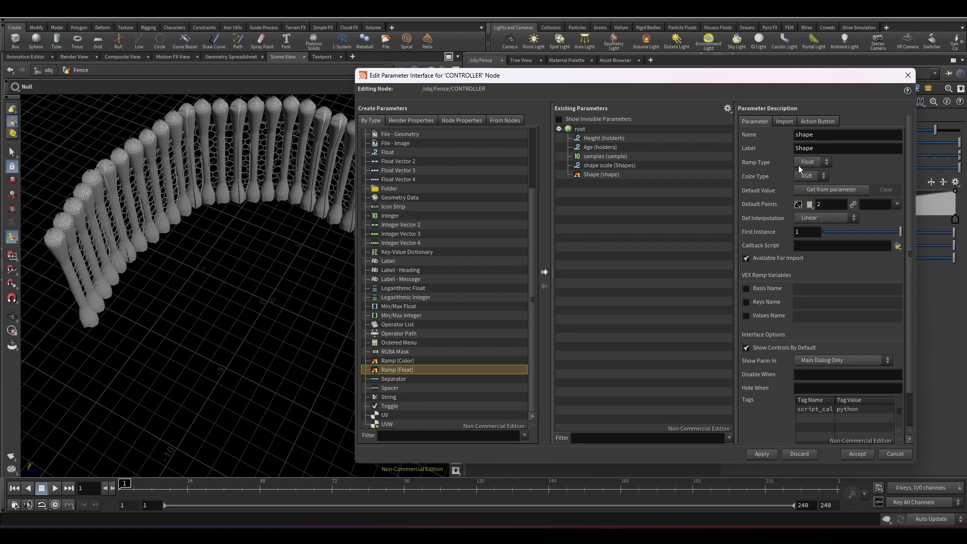
# Add a folder above CONTROLLER's existing parameters and move all five parameters, Height through Shape, into it
pyautogui.click(602, 138)
pyautogui.keyDown('shift'); pyautogui.click(602, 174); pyautogui.keyUp('shift')
pyautogui.scroll(3, 402, 266)
pyautogui.click(389, 269)
pyautogui.click(544, 272)
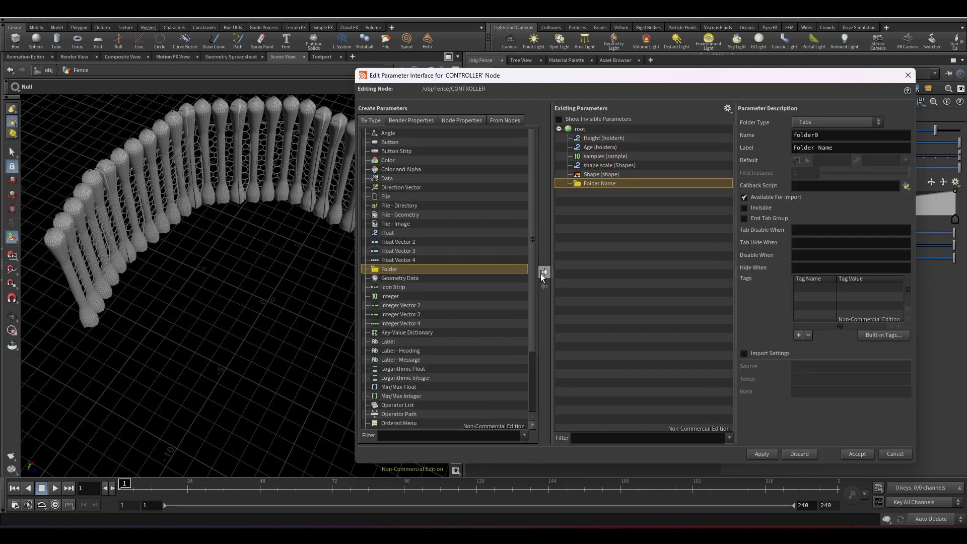
pyautogui.moveTo(600, 184); pyautogui.dragTo(596, 133)
pyautogui.click(597, 146)
pyautogui.keyDown('shift'); pyautogui.click(600, 182); pyautogui.keyUp('shift')
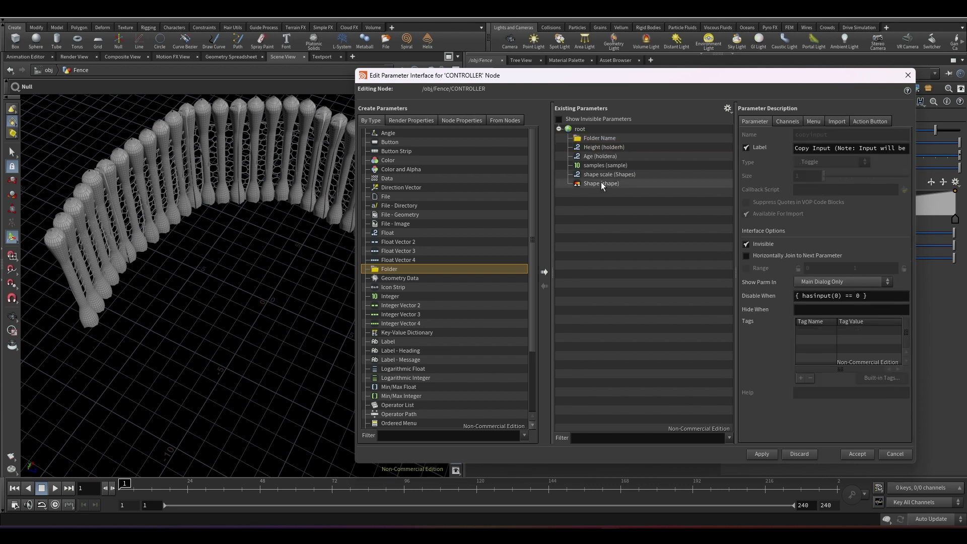
pyautogui.click(598, 148)
pyautogui.keyDown('shift'); pyautogui.click(598, 182); pyautogui.keyUp('shift')
pyautogui.moveTo(599, 176); pyautogui.dragTo(598, 139)
# Try to label the new folder Holder and set its folder type to Simple
pyautogui.moveTo(840, 148); pyautogui.dragTo(694, 146)
pyautogui.write('Holder')
pyautogui.click(657, 204)
pyautogui.click(631, 146)
pyautogui.click(628, 139)
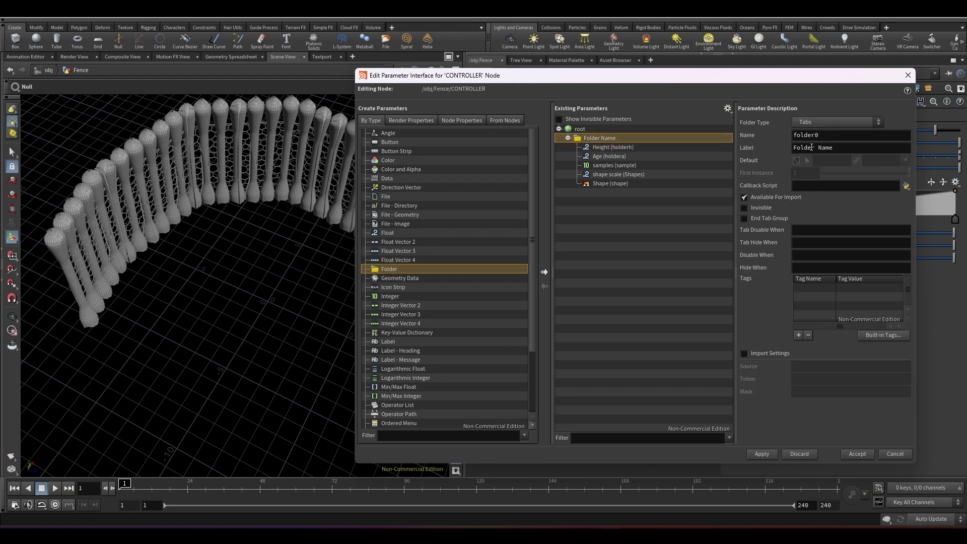
pyautogui.click(812, 123)
pyautogui.click(812, 143)
pyautogui.click(589, 237)
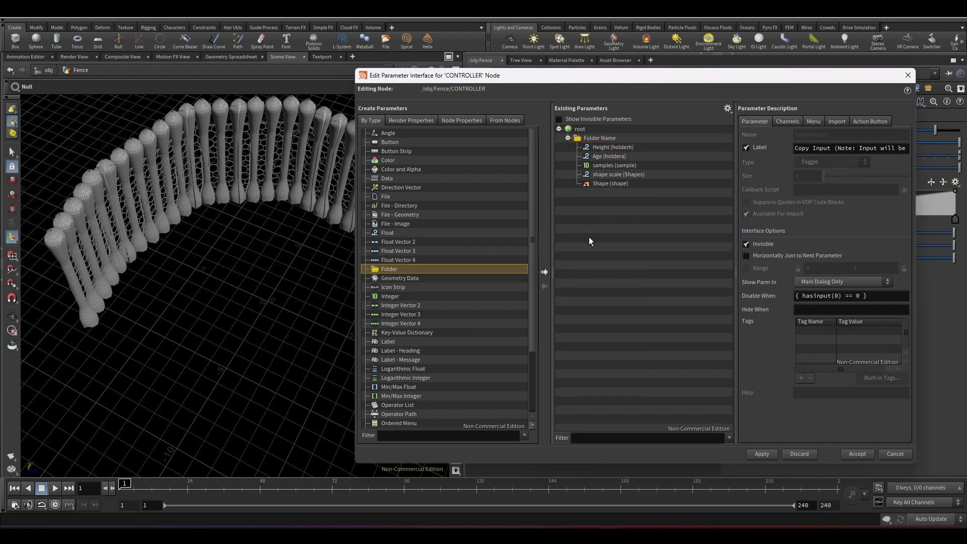
# Add a second folder labelled Fence below the first one
pyautogui.moveTo(566, 215); pyautogui.dragTo(597, 189)
pyautogui.press('Tab')
pyautogui.write('Fence')
pyautogui.press('Return')
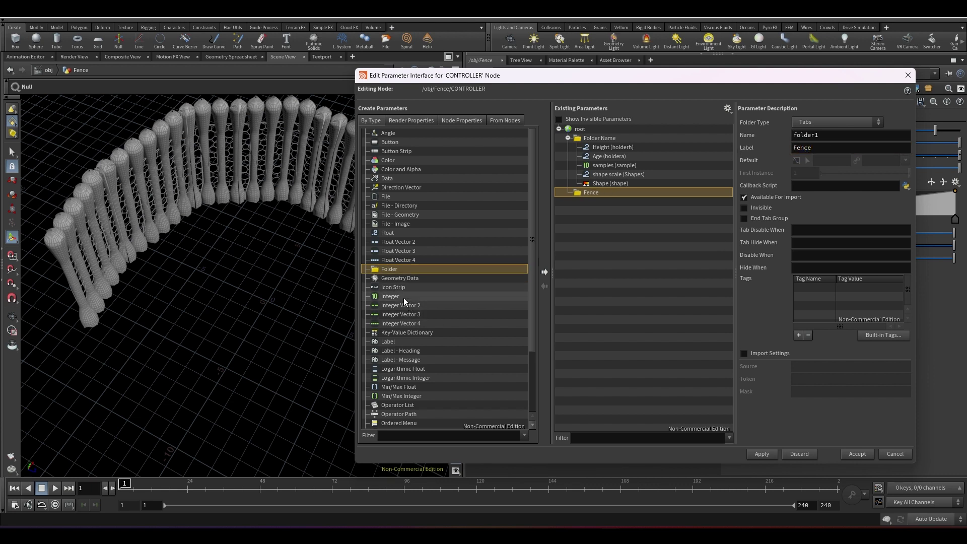
# Add a float parameter to the Fence folder, label it Height and enter heightF as its name
pyautogui.scroll(-3, 416, 191)
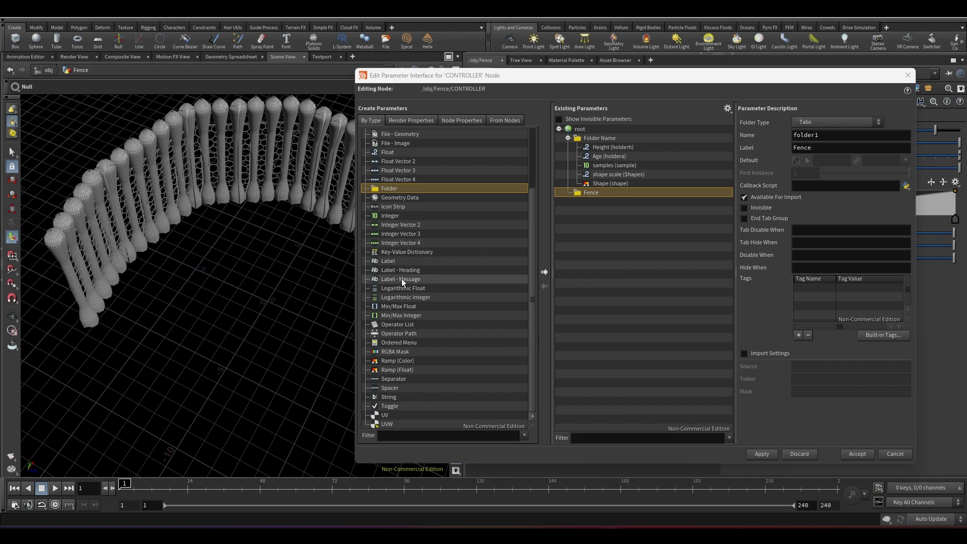
pyautogui.scroll(2, 389, 225)
pyautogui.moveTo(388, 208); pyautogui.dragTo(608, 200)
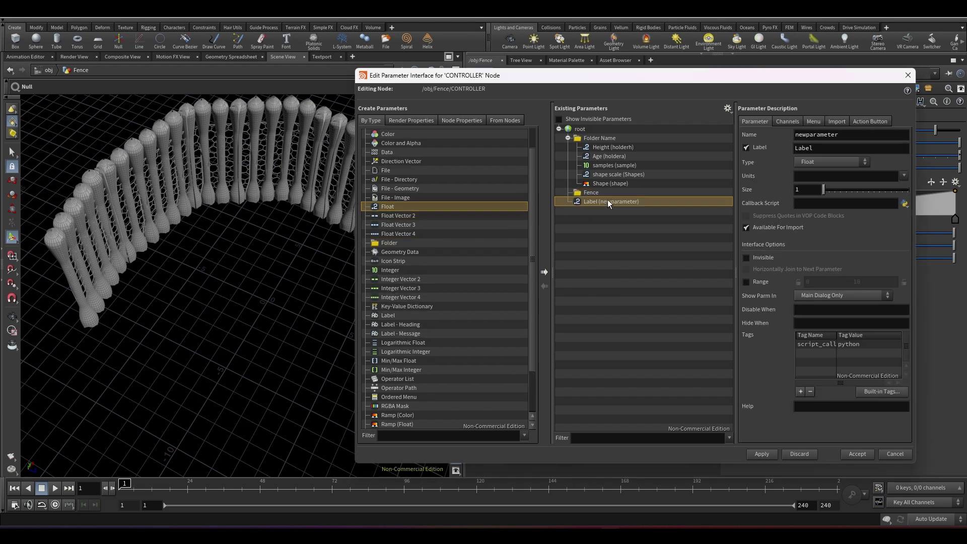
pyautogui.click(847, 135)
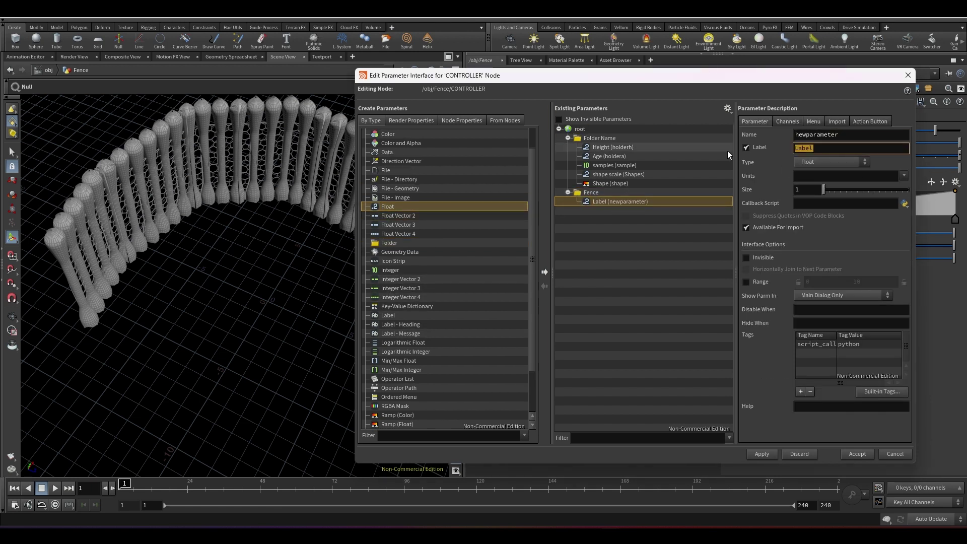
pyautogui.click(653, 265)
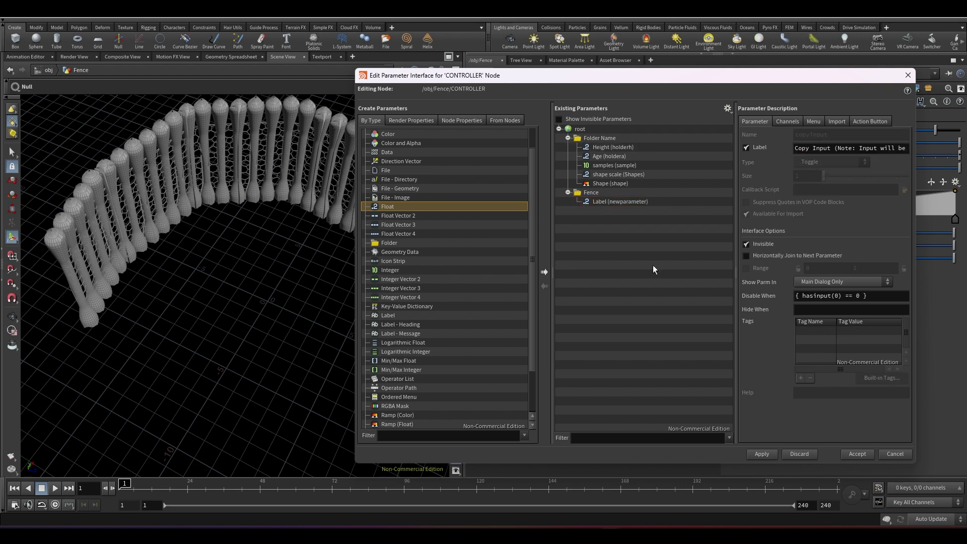
pyautogui.click(616, 202)
pyautogui.write('Geight')
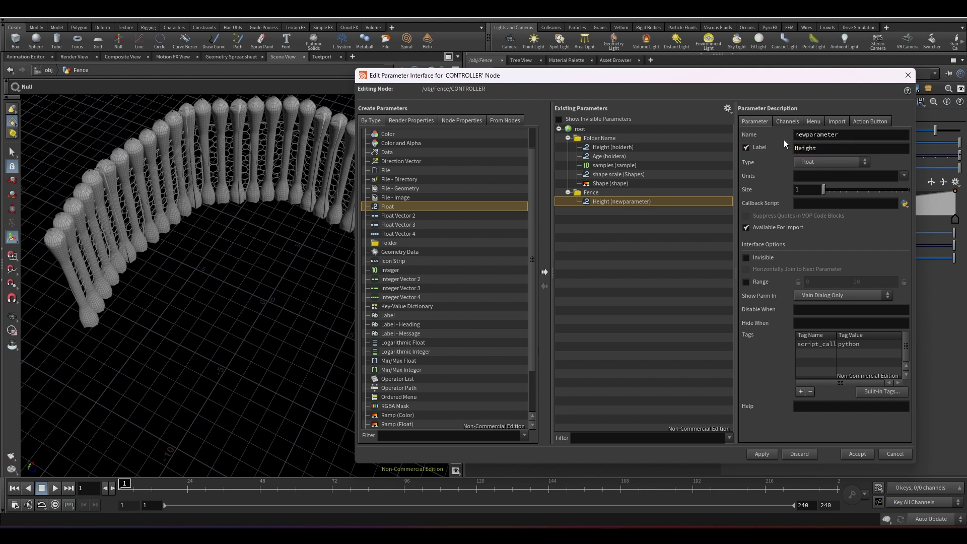
pyautogui.write('heightF')
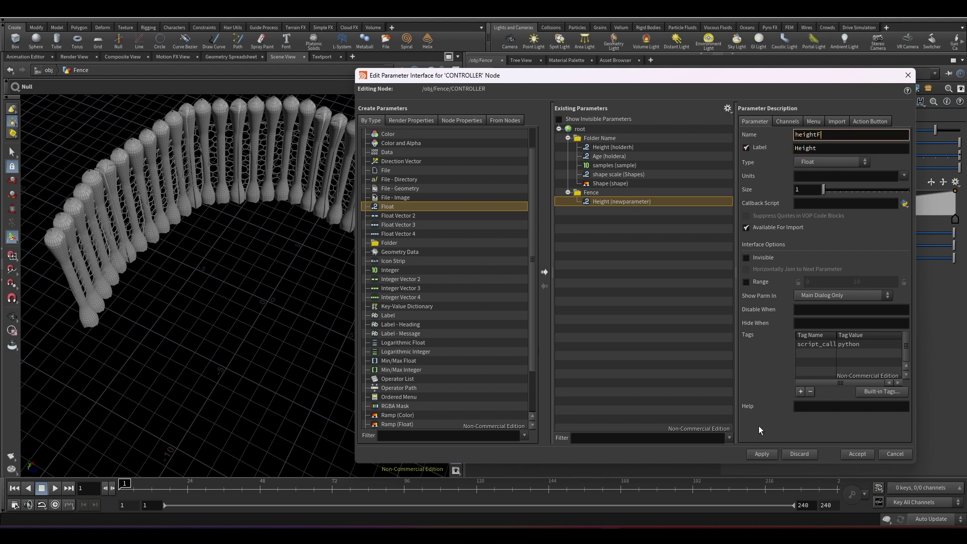
pyautogui.click(662, 292)
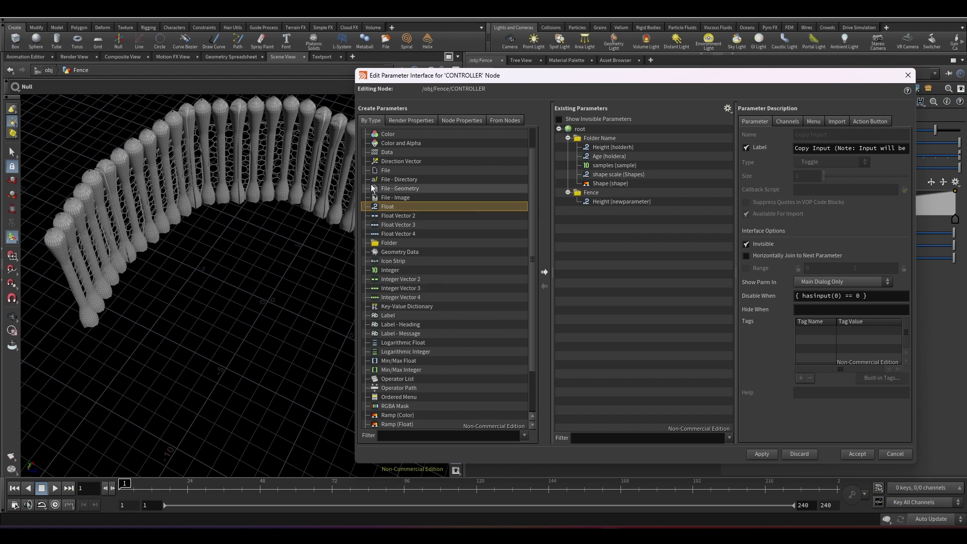
# Add a third folder labelled Curve with the folder type Simple below the Fence folder
pyautogui.scroll(1, 407, 255)
pyautogui.click(382, 270)
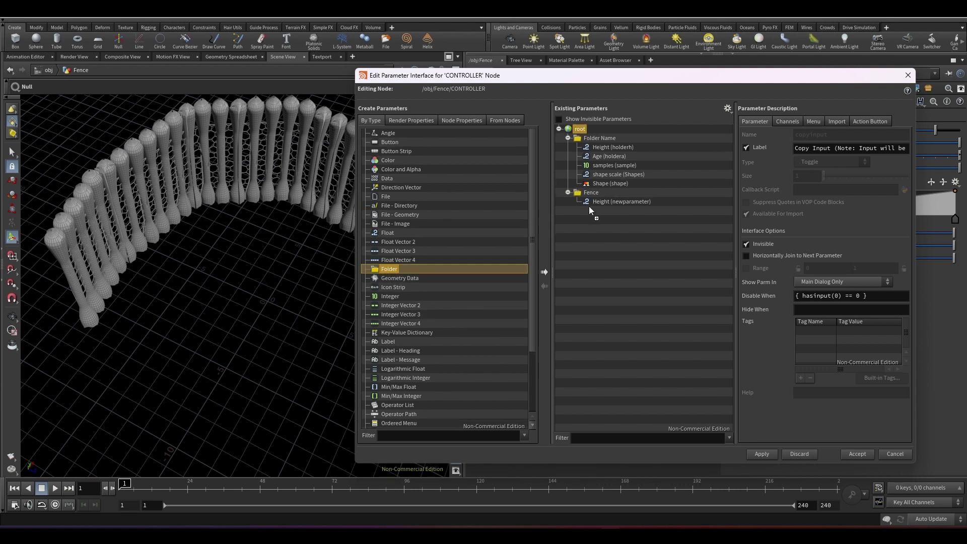
pyautogui.moveTo(589, 208); pyautogui.dragTo(590, 209)
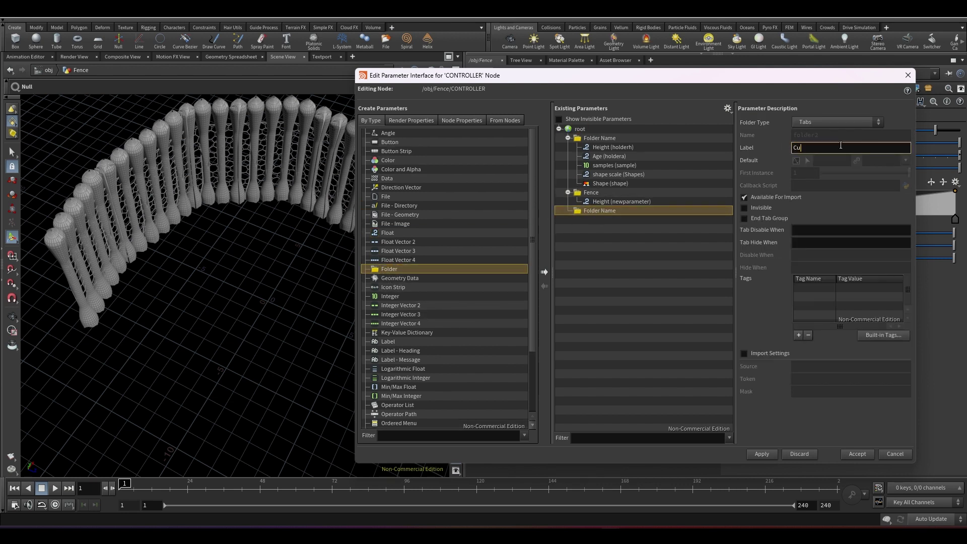
pyautogui.click(833, 122)
pyautogui.click(832, 133)
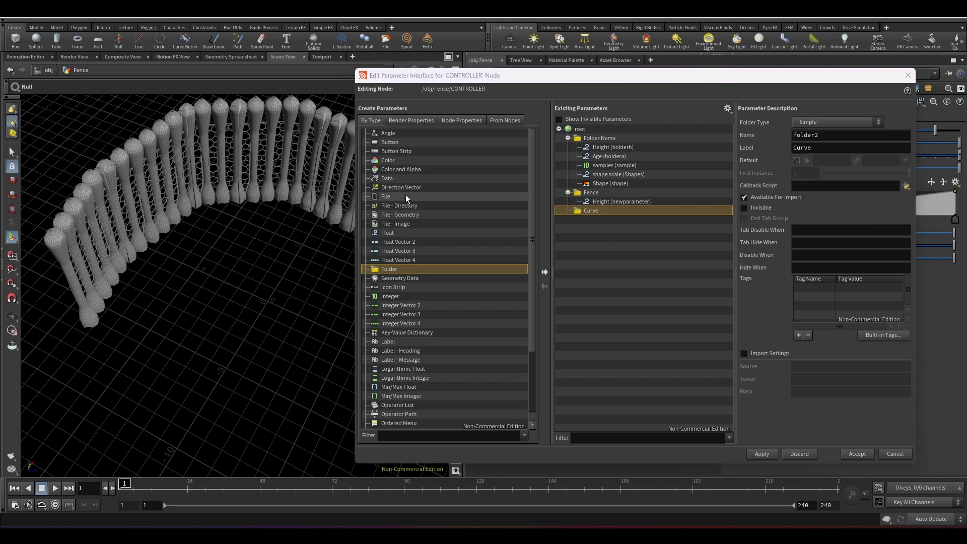
# Add an integer parameter labelled Samples to the Curve folder and accept the parameter interface
pyautogui.click(383, 297)
pyautogui.moveTo(382, 297); pyautogui.dragTo(578, 221)
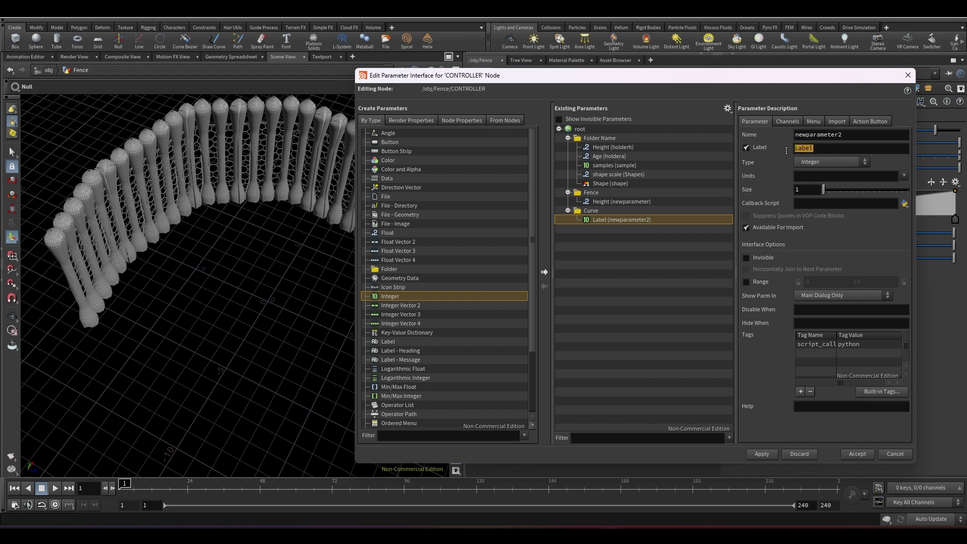
pyautogui.write('Samples')
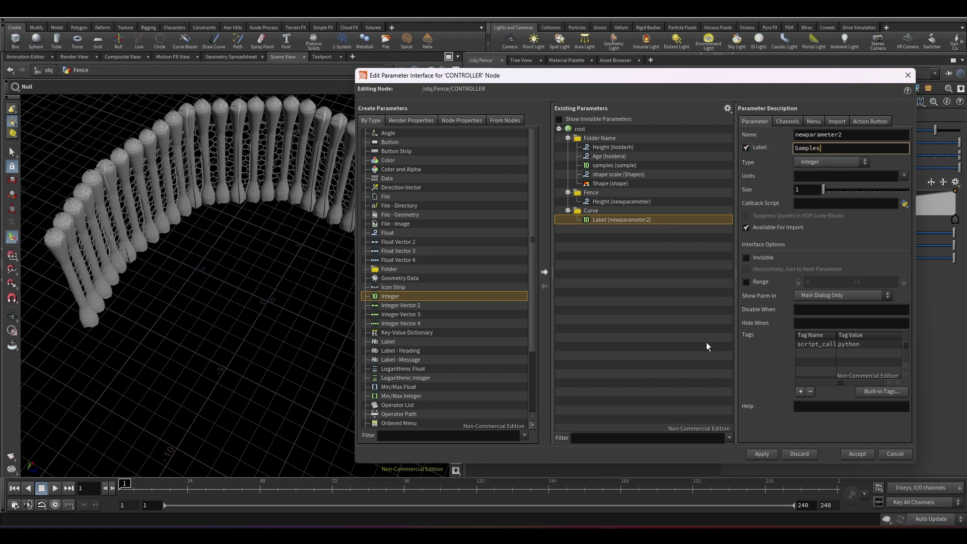
pyautogui.press('Return')
pyautogui.click(869, 454)
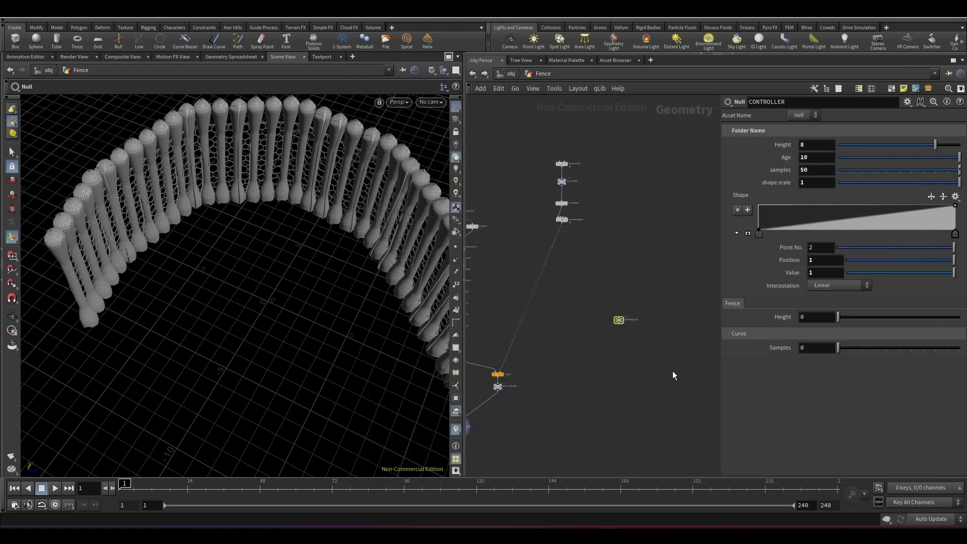
# Relabel the first parameter folder on CONTROLLER as Holder and accept the change
pyautogui.click(907, 102)
pyautogui.click(879, 117)
pyautogui.click(622, 145)
pyautogui.click(620, 138)
pyautogui.write('Holdfer')
pyautogui.press('Return')
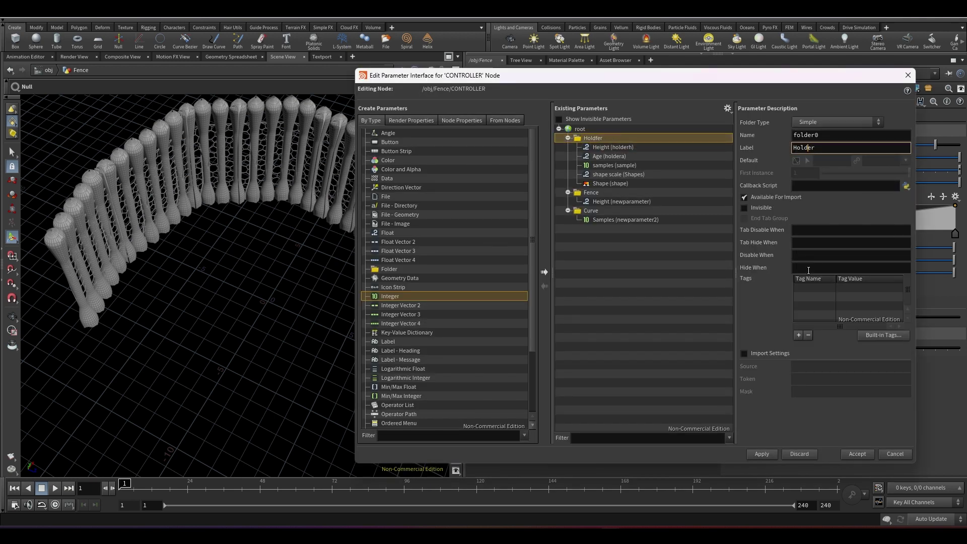
pyautogui.click(857, 453)
# Copy the Height parameter from the Fence folder of the CONTROLLER node
pyautogui.scroll(2, 621, 313)
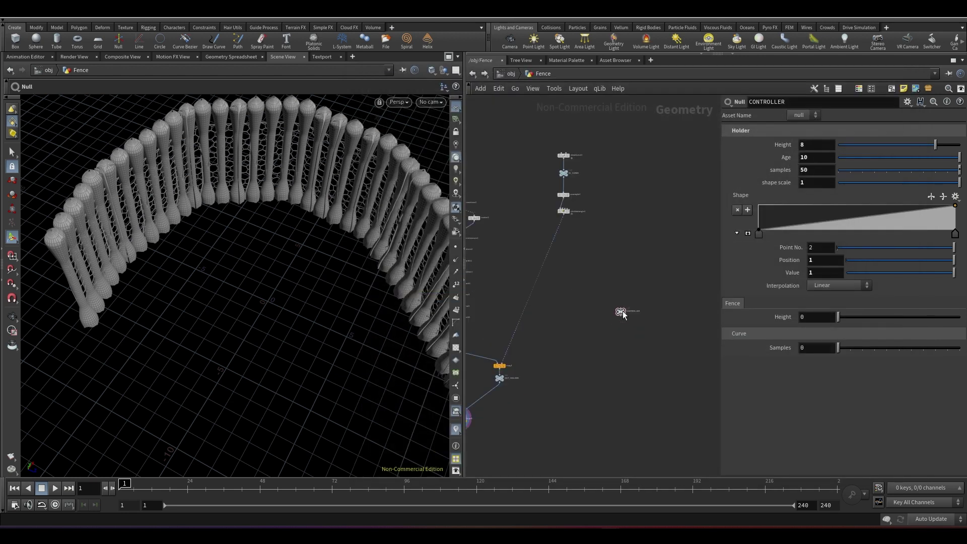
pyautogui.click(620, 312)
pyautogui.rightClick(776, 320)
pyautogui.click(800, 391)
# Try linking transform3's Scale to the copied Height with a relative reference, and undo the paste
pyautogui.scroll(-4, 579, 303)
pyautogui.scroll(5, 518, 277)
pyautogui.moveTo(518, 277); pyautogui.dragTo(601, 280, button='middle')
pyautogui.scroll(2, 501, 265)
pyautogui.click(558, 265)
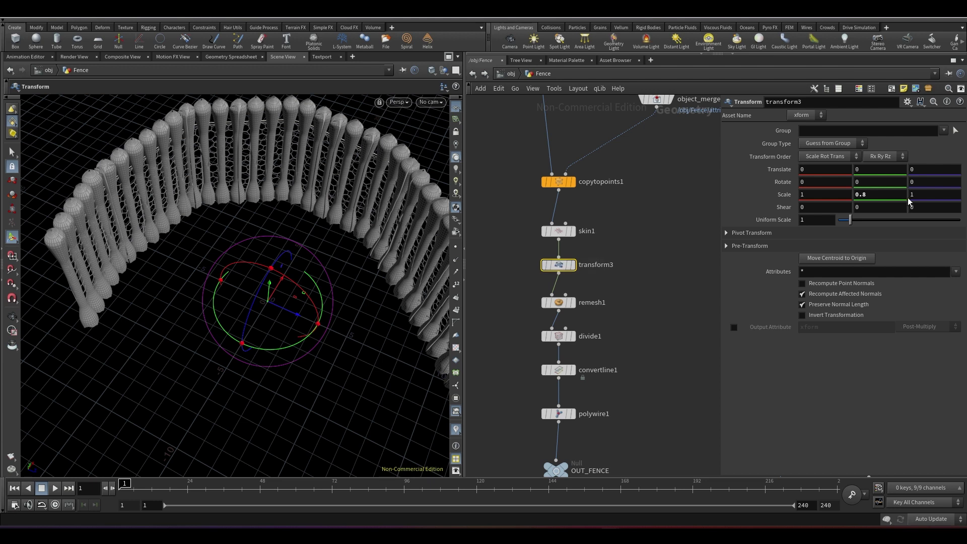
pyautogui.rightClick(751, 196)
pyautogui.click(793, 309)
pyautogui.scroll(-3, 654, 303)
pyautogui.hotkey('ctrl', 'z')
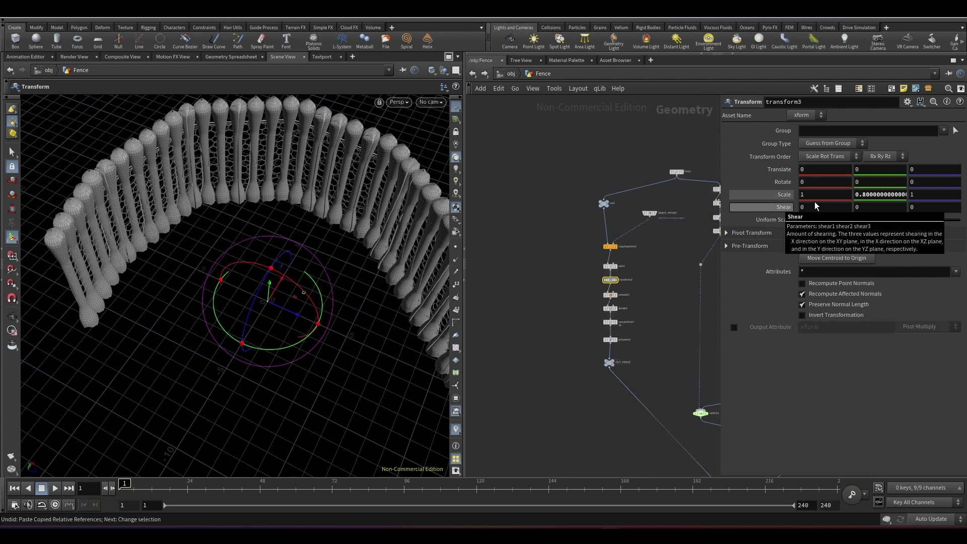
# Set the Fence folder's Height on CONTROLLER to .8 and check the wire mesh between the posts
pyautogui.scroll(-4, 702, 292)
pyautogui.moveTo(678, 312); pyautogui.dragTo(544, 273, button='middle')
pyautogui.scroll(4, 644, 305)
pyautogui.click(653, 279)
pyautogui.click(805, 316)
pyautogui.write('.')
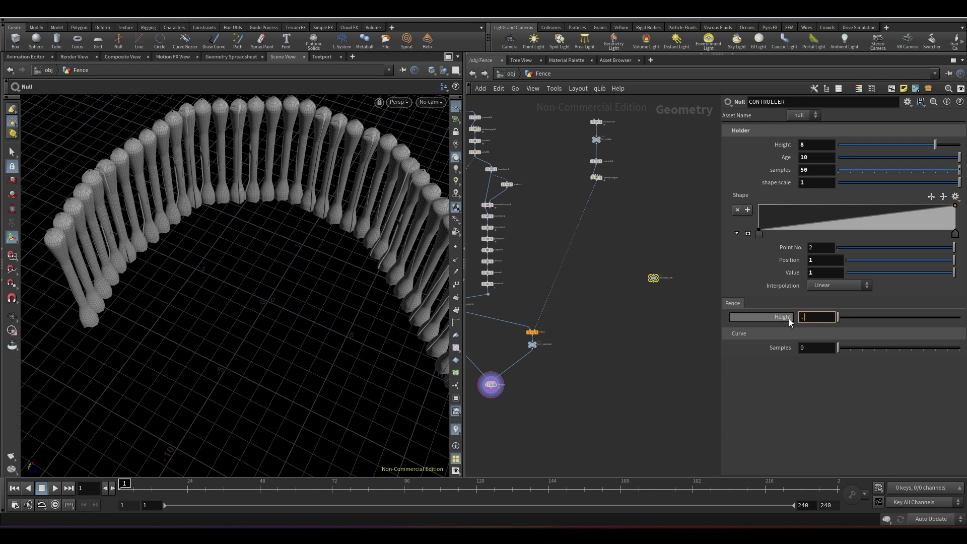
pyautogui.click(666, 377)
pyautogui.keyDown('alt'); pyautogui.moveTo(297, 183); pyautogui.dragTo(323, 146); pyautogui.keyUp('alt')
pyautogui.keyDown('alt'); pyautogui.moveTo(322, 146); pyautogui.dragTo(375, 151, button='right'); pyautogui.keyUp('alt')
# Copy resample1's Segments parameter
pyautogui.scroll(3, 584, 151)
pyautogui.click(607, 199)
pyautogui.click(607, 172)
pyautogui.rightClick(779, 240)
pyautogui.click(813, 324)
# Copy CONTROLLER's Curve Samples parameter and paste it as a relative reference into resample1's Segments
pyautogui.moveTo(636, 376); pyautogui.dragTo(586, 333, button='middle')
pyautogui.scroll(-2, 587, 331)
pyautogui.moveTo(606, 317); pyautogui.dragTo(659, 355)
pyautogui.rightClick(771, 329)
pyautogui.press('Escape')
pyautogui.rightClick(795, 316)
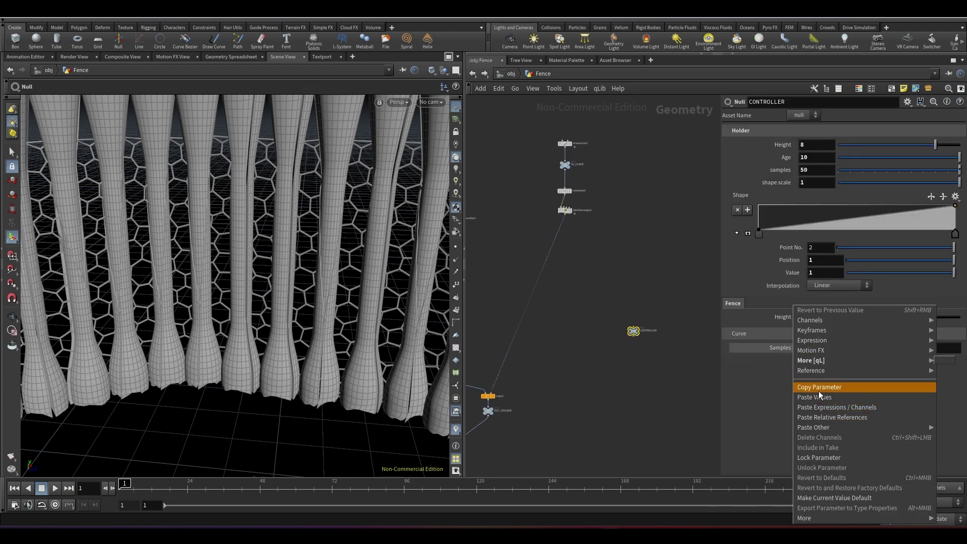
pyautogui.click(818, 387)
pyautogui.click(565, 191)
pyautogui.rightClick(778, 237)
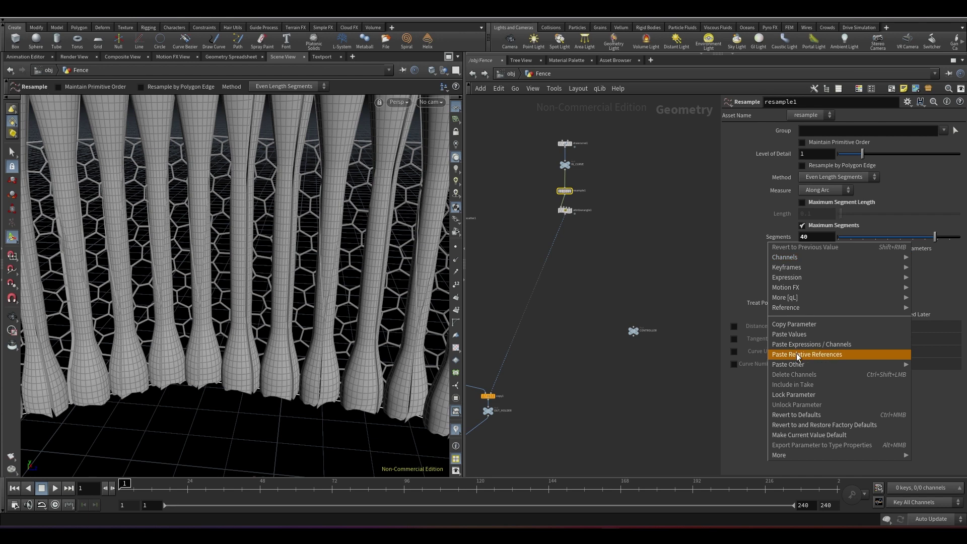
pyautogui.click(841, 351)
# Set the Curve folder's Samples on CONTROLLER to 6 and check the spacing of the fence posts
pyautogui.click(633, 330)
pyautogui.moveTo(838, 348); pyautogui.dragTo(888, 348)
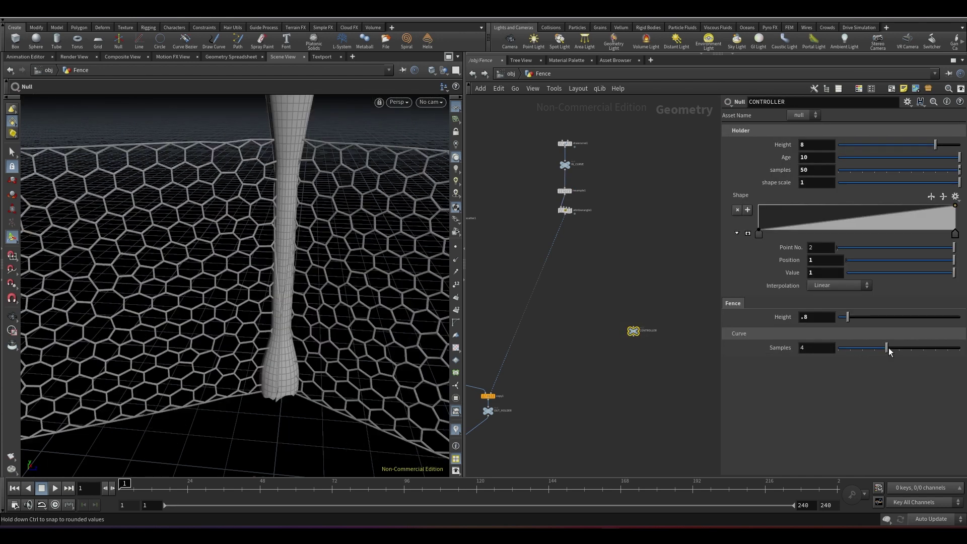
pyautogui.hotkey('space', 'g')
pyautogui.moveTo(267, 216); pyautogui.dragTo(362, 237)
pyautogui.moveTo(887, 349); pyautogui.dragTo(914, 352)
pyautogui.moveTo(380, 217); pyautogui.dragTo(389, 160)
pyautogui.scroll(5, 388, 160)
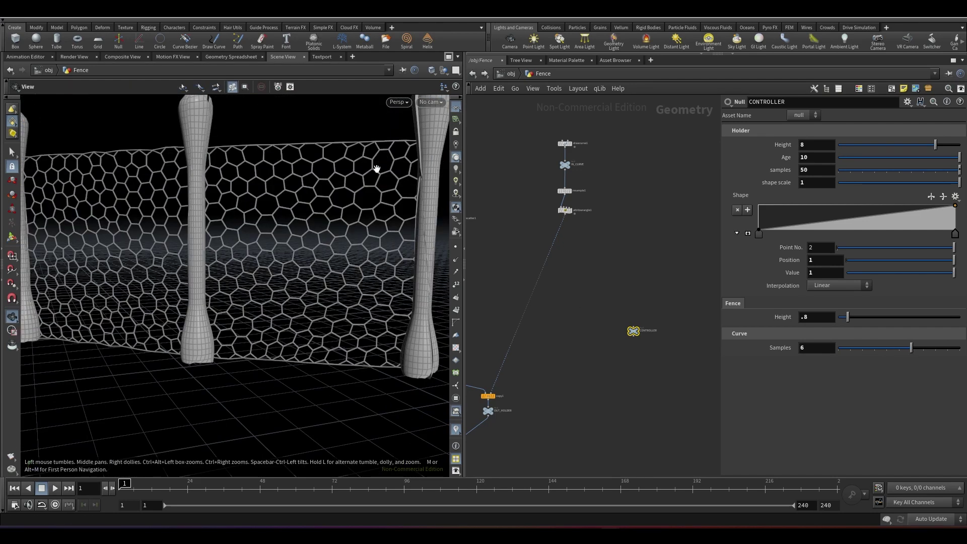
pyautogui.scroll(2, 606, 298)
# Add a float parameter named Meshs and labelled Mesh Size below Height in CONTROLLER's Fence folder
pyautogui.click(907, 101)
pyautogui.click(826, 111)
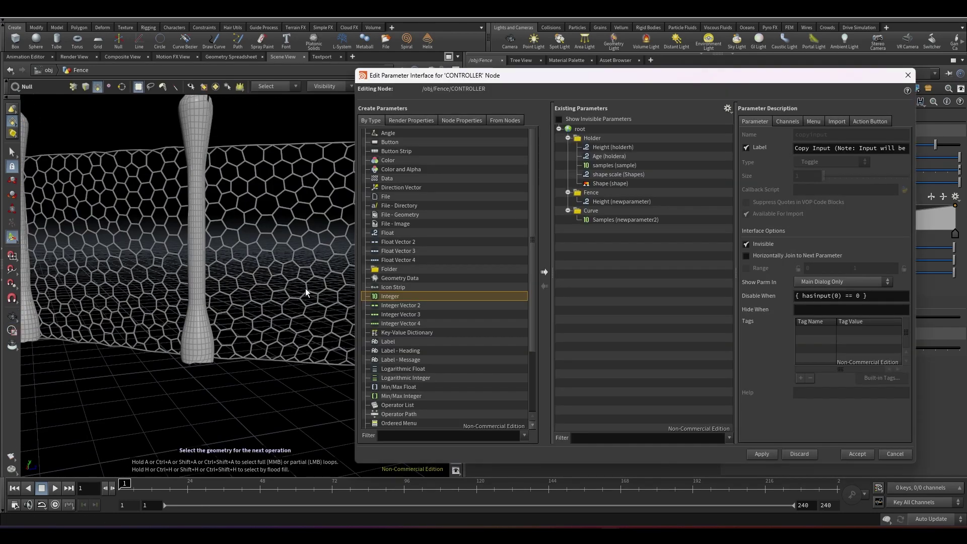
pyautogui.moveTo(392, 234); pyautogui.dragTo(523, 237)
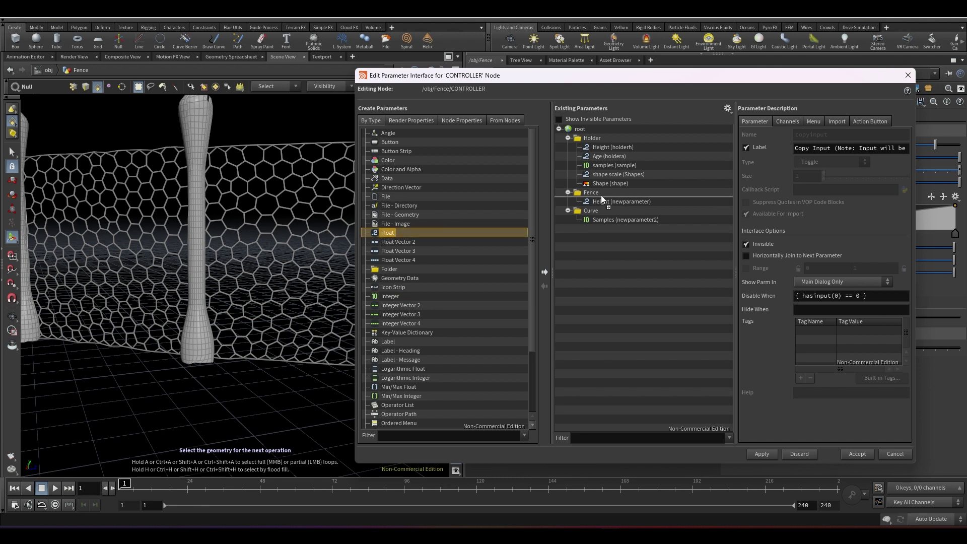
pyautogui.moveTo(601, 198); pyautogui.dragTo(602, 199)
pyautogui.write('Meshs')
pyautogui.press('Tab')
pyautogui.write('Mesh Size')
pyautogui.press('Return')
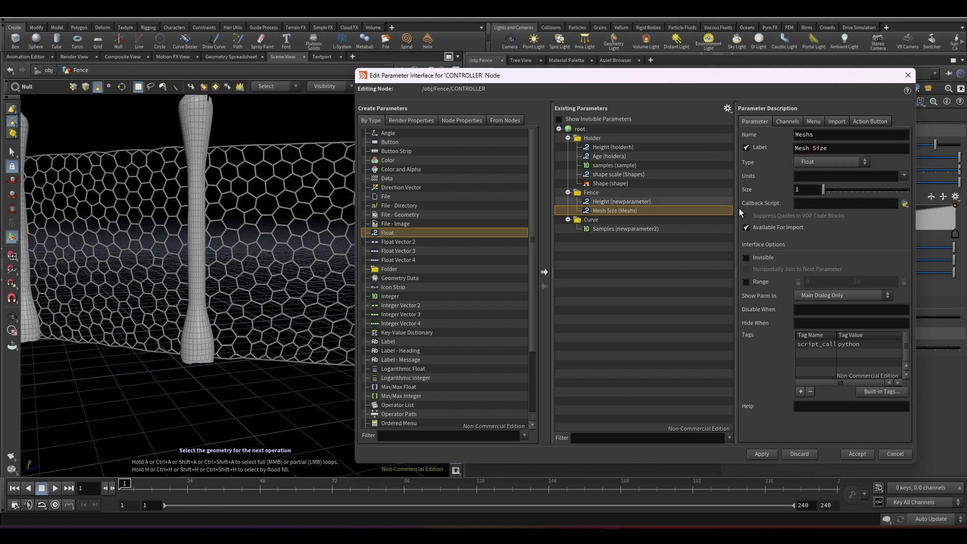
pyautogui.click(764, 458)
pyautogui.click(857, 456)
# Copy CONTROLLER's Mesh Size parameter and paste it as a relative reference into remesh1's Target Size
pyautogui.rightClick(775, 331)
pyautogui.click(810, 390)
pyautogui.scroll(-5, 569, 415)
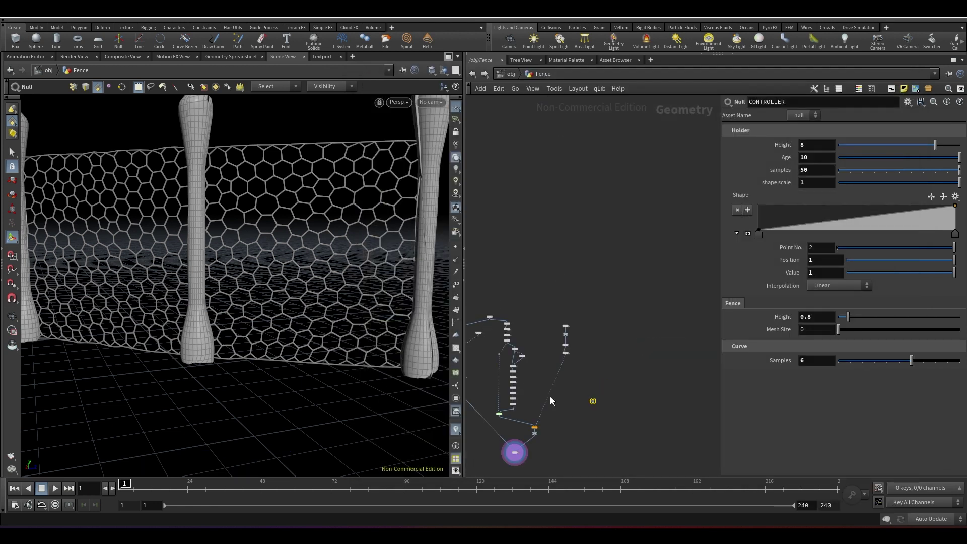
pyautogui.scroll(5, 550, 401)
pyautogui.click(534, 315)
pyautogui.rightClick(783, 271)
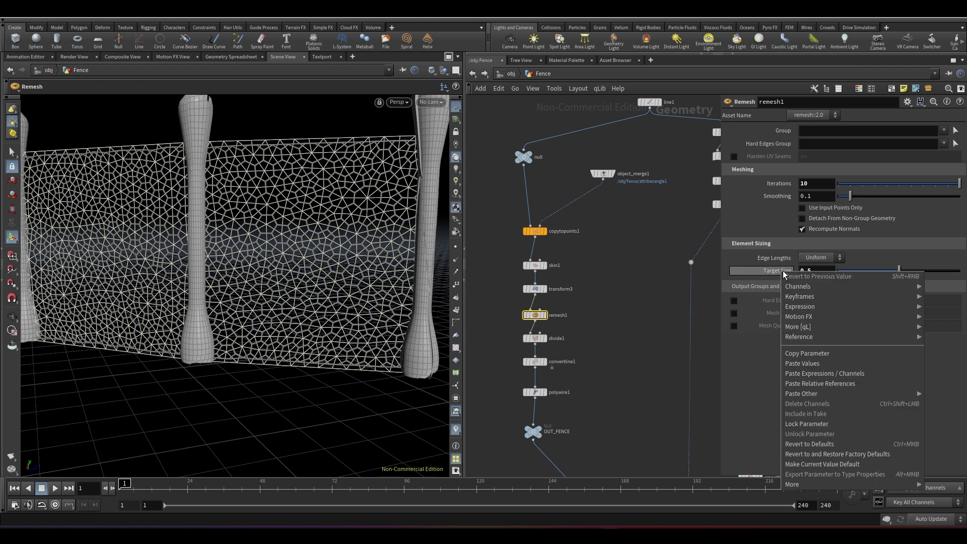
pyautogui.click(823, 384)
pyautogui.press('Escape')
# Try a much larger Mesh Size on CONTROLLER
pyautogui.scroll(-3, 603, 356)
pyautogui.moveTo(603, 356); pyautogui.dragTo(517, 351, button='middle')
pyautogui.click(612, 284)
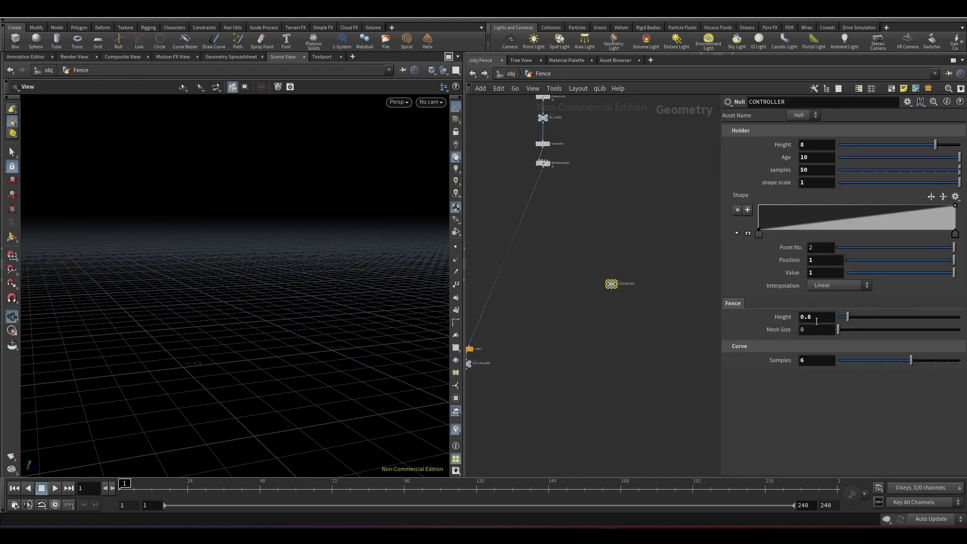
pyautogui.click(907, 103)
pyautogui.press('Escape')
pyautogui.click(916, 330)
# Enable a value range for the Mesh Size parameter on CONTROLLER, with a maximum of 1
pyautogui.click(907, 102)
pyautogui.click(892, 118)
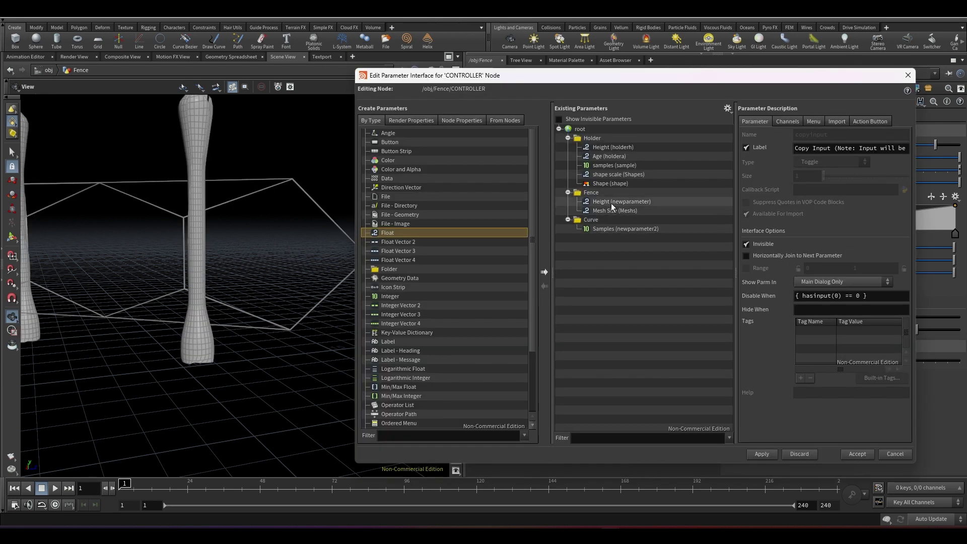
pyautogui.click(614, 211)
pyautogui.write('.0')
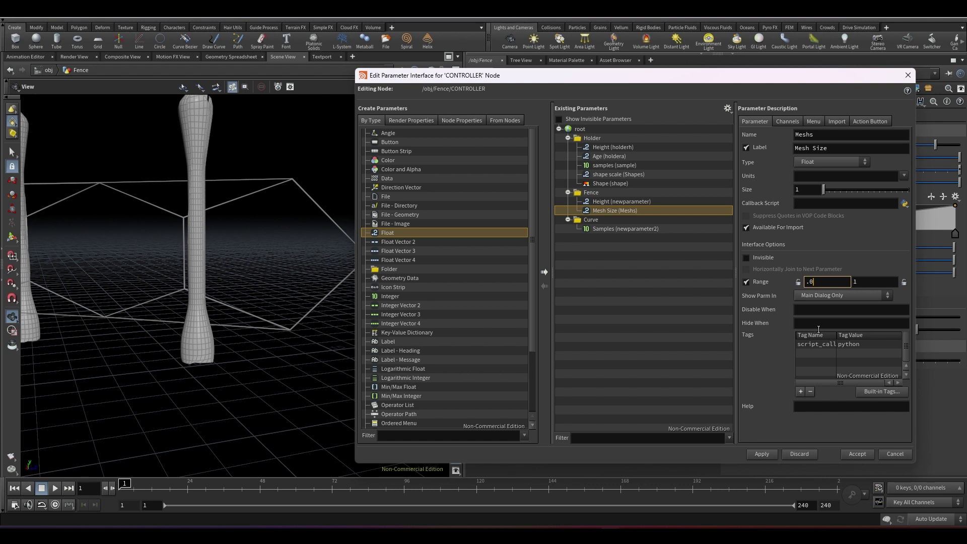
pyautogui.click(857, 454)
# Reduce the Fence folder's Mesh Size on CONTROLLER to 0.215
pyautogui.moveTo(853, 333); pyautogui.dragTo(846, 330)
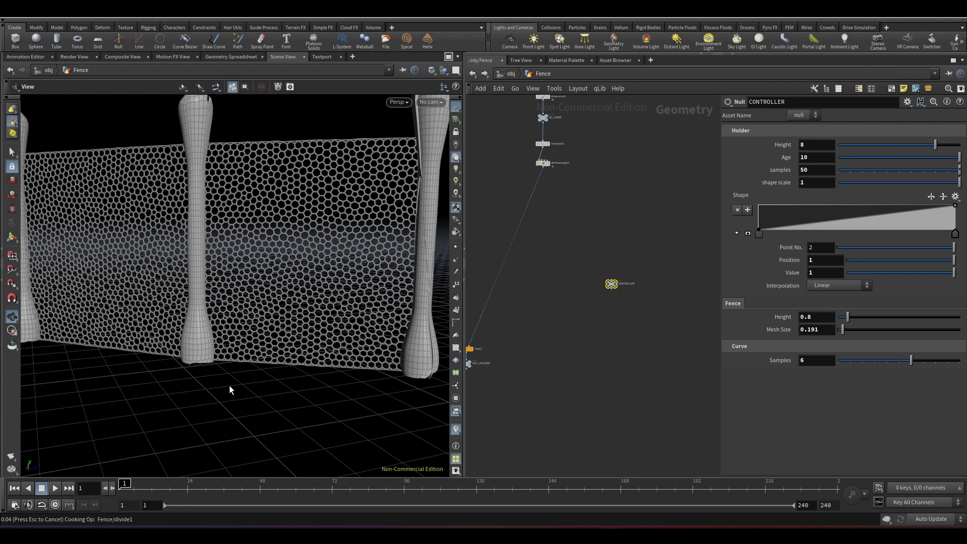
pyautogui.press('Escape')
pyautogui.moveTo(338, 326)
pyautogui.mouseDown()
pyautogui.moveTo(321, 310)
pyautogui.moveTo(328, 343)
pyautogui.mouseUp()
pyautogui.moveTo(501, 286); pyautogui.dragTo(503, 376, button='right')
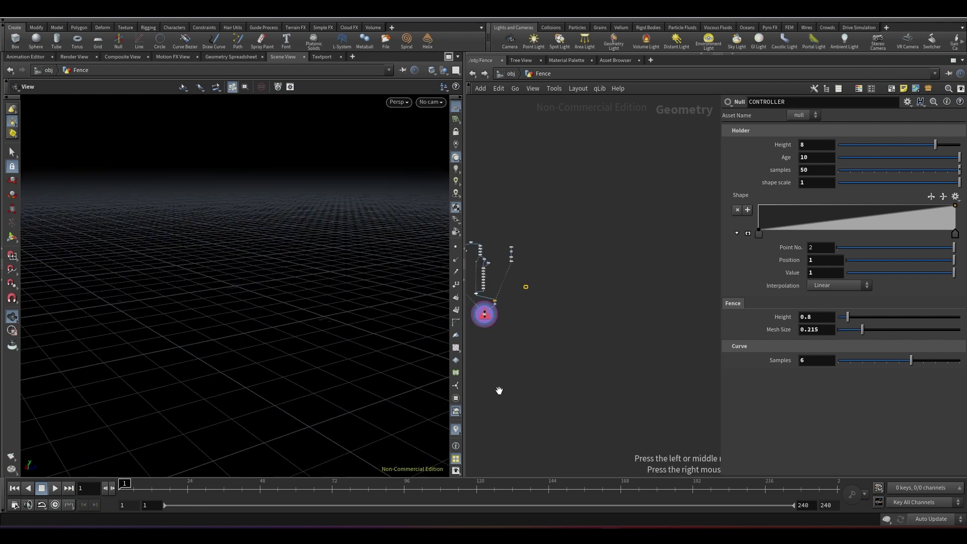
# Display OUT_FENCE on its own and examine the density of the wire mesh
pyautogui.moveTo(503, 375); pyautogui.dragTo(538, 364, button='middle')
pyautogui.scroll(5, 514, 314)
pyautogui.middleClick(516, 315)
pyautogui.scroll(-2, 516, 317)
pyautogui.moveTo(516, 317); pyautogui.dragTo(633, 348, button='middle')
pyautogui.scroll(2, 558, 271)
pyautogui.moveTo(558, 271); pyautogui.dragTo(475, 232, button='middle')
pyautogui.press('f')
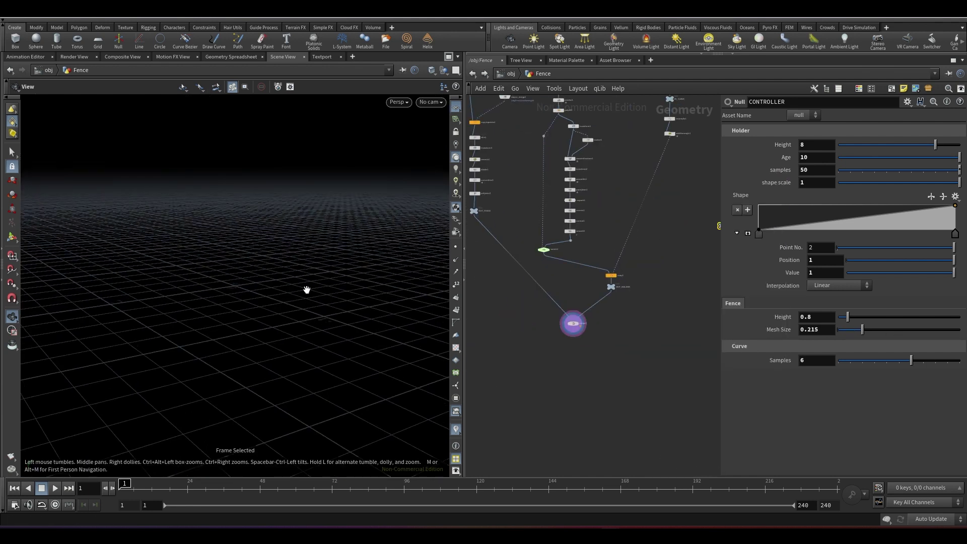
pyautogui.moveTo(307, 287); pyautogui.dragTo(313, 327)
pyautogui.scroll(6, 567, 323)
pyautogui.click(576, 317)
pyautogui.scroll(-3, 548, 259)
pyautogui.moveTo(523, 211); pyautogui.dragTo(579, 312, button='middle')
pyautogui.scroll(4, 579, 317)
pyautogui.click(577, 319)
pyautogui.hotkey('space', 'g')
pyautogui.moveTo(383, 287); pyautogui.dragTo(443, 257)
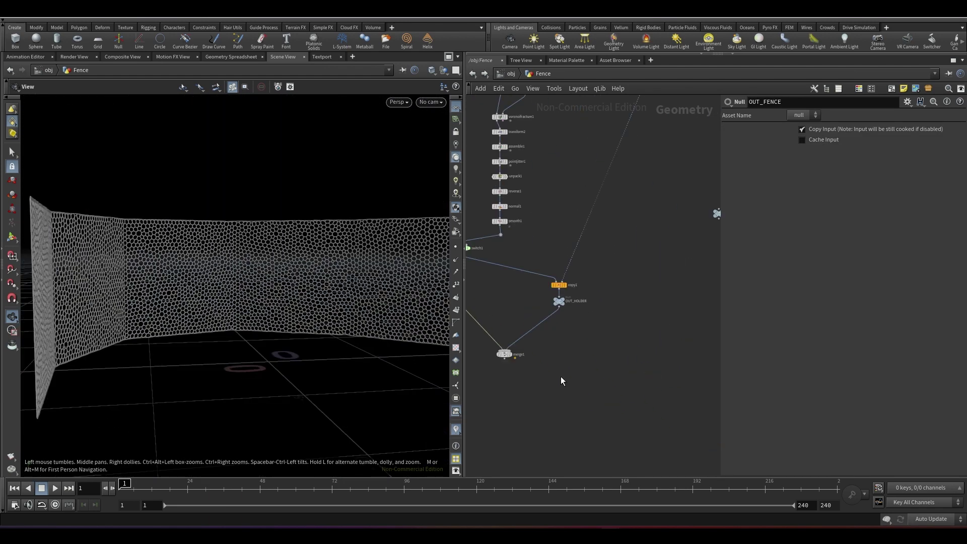
# Display the merged fence and posts, and set CONTROLLER's Mesh Size to 0.626
pyautogui.scroll(3, 561, 376)
pyautogui.click(492, 353)
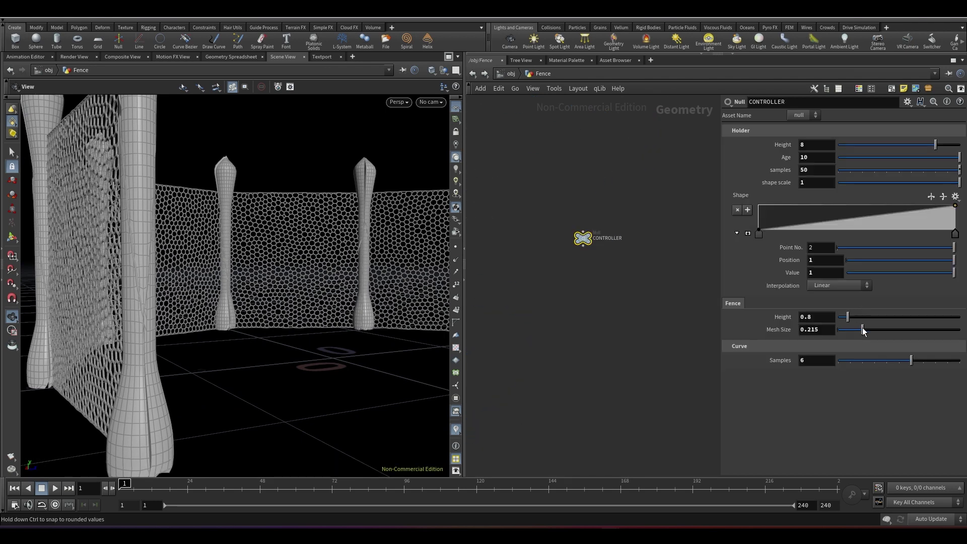
pyautogui.moveTo(862, 330); pyautogui.dragTo(913, 330)
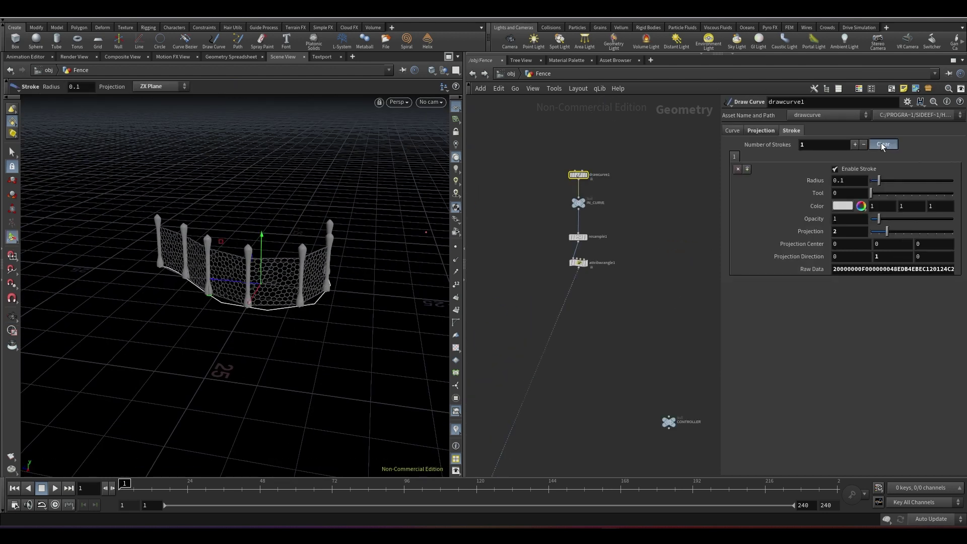
# Replace drawcurve1's stroke with a newly drawn wide, open arch as the fence path
pyautogui.moveTo(174, 204); pyautogui.dragTo(384, 215)
pyautogui.moveTo(216, 405)
pyautogui.mouseDown()
pyautogui.moveTo(112, 395)
pyautogui.moveTo(74, 307)
pyautogui.mouseUp()
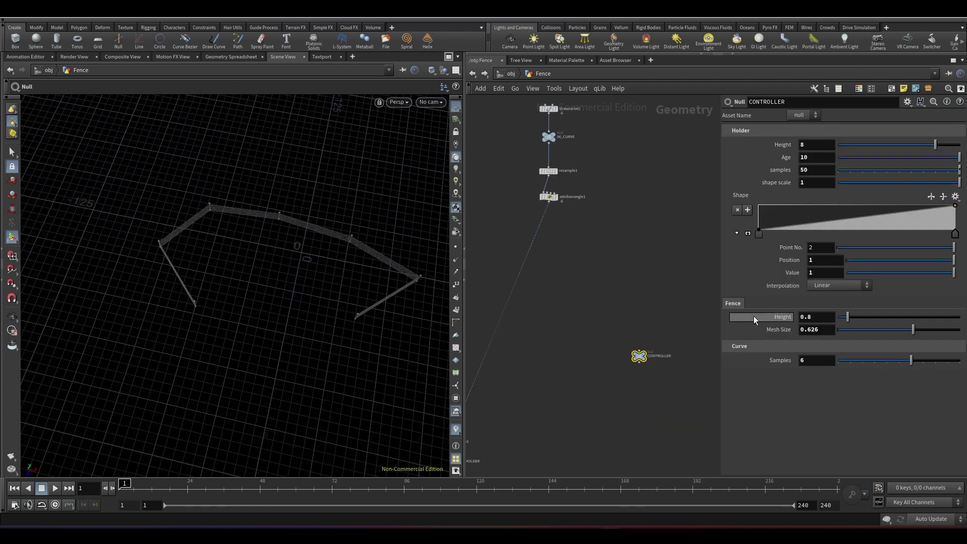
# Set the Curve folder's Samples on CONTROLLER to 10 and inspect the fence along the new path
pyautogui.moveTo(899, 362); pyautogui.dragTo(949, 362)
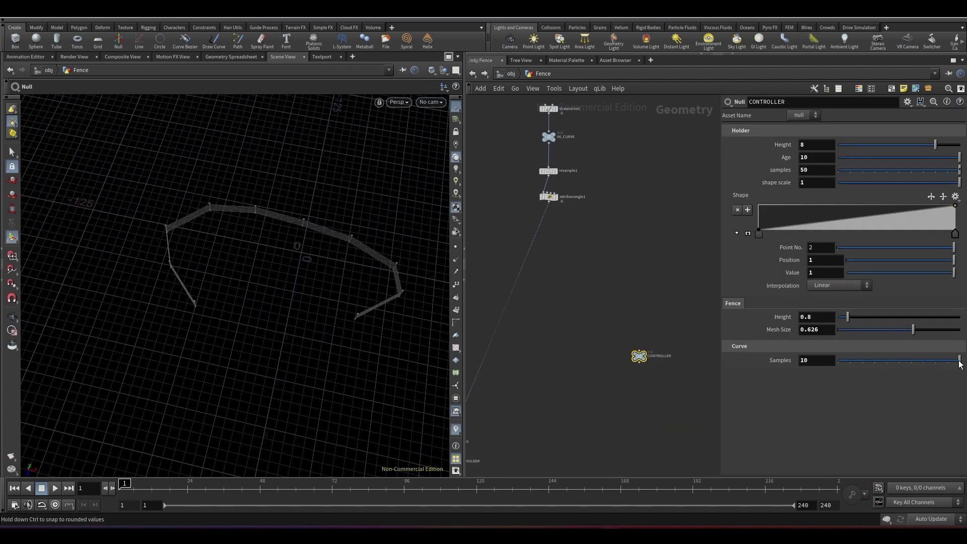
pyautogui.keyDown('alt'); pyautogui.moveTo(302, 302); pyautogui.dragTo(313, 201); pyautogui.keyUp('alt')
pyautogui.keyDown('alt'); pyautogui.moveTo(313, 201); pyautogui.dragTo(303, 242, button='right'); pyautogui.keyUp('alt')
pyautogui.keyDown('alt'); pyautogui.moveTo(302, 242); pyautogui.dragTo(323, 239); pyautogui.keyUp('alt')
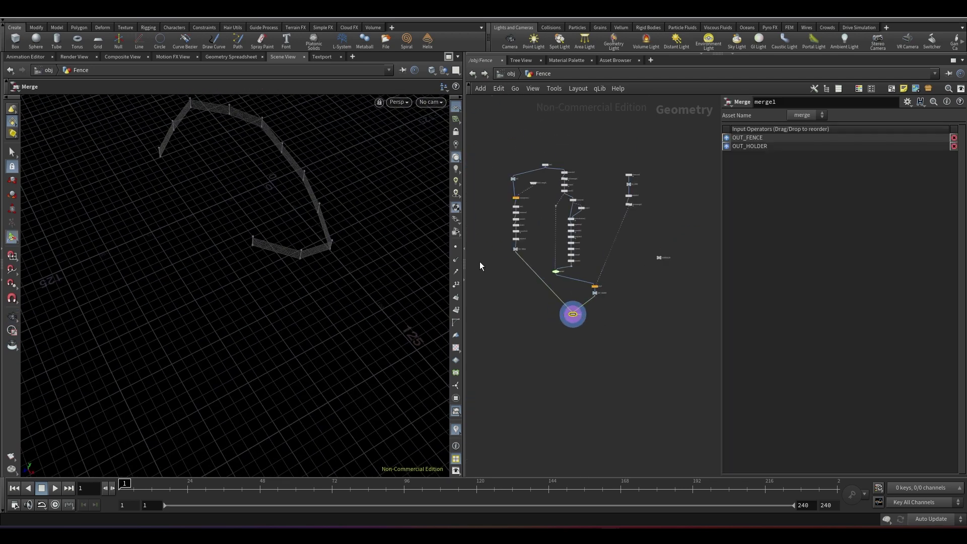
pyautogui.moveTo(353, 212); pyautogui.dragTo(386, 137)
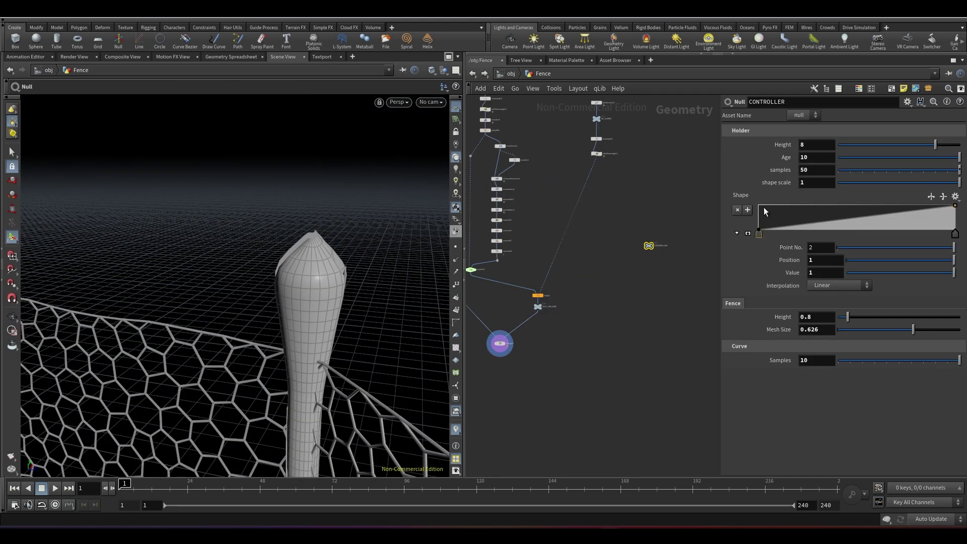
# Lower the Holder folder's Age on CONTROLLER to 0.58 and inspect the posts up close
pyautogui.moveTo(875, 161); pyautogui.dragTo(847, 165)
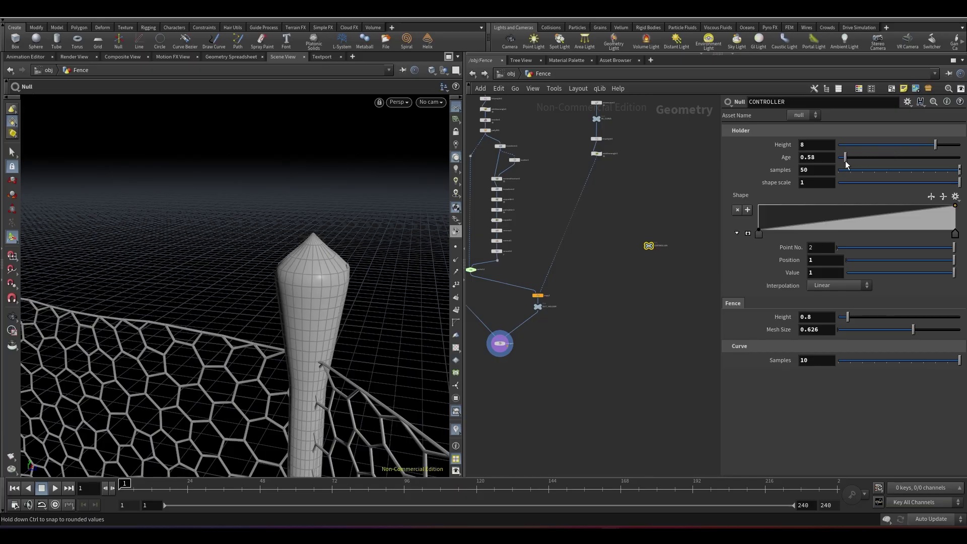
pyautogui.keyDown('alt'); pyautogui.moveTo(353, 247); pyautogui.dragTo(267, 303); pyautogui.keyUp('alt')
pyautogui.keyDown('alt'); pyautogui.moveTo(267, 302); pyautogui.dragTo(302, 199, button='right'); pyautogui.keyUp('alt')
pyautogui.moveTo(302, 199); pyautogui.dragTo(425, 192)
pyautogui.moveTo(425, 192); pyautogui.dragTo(369, 94, button='right')
pyautogui.keyDown('alt'); pyautogui.moveTo(370, 94); pyautogui.dragTo(256, 154); pyautogui.keyUp('alt')
pyautogui.scroll(3, 476, 241)
pyautogui.scroll(2, 494, 261)
# Examine the expression driving smooth1's Strength
pyautogui.click(530, 261)
pyautogui.click(780, 196)
pyautogui.click(785, 196)
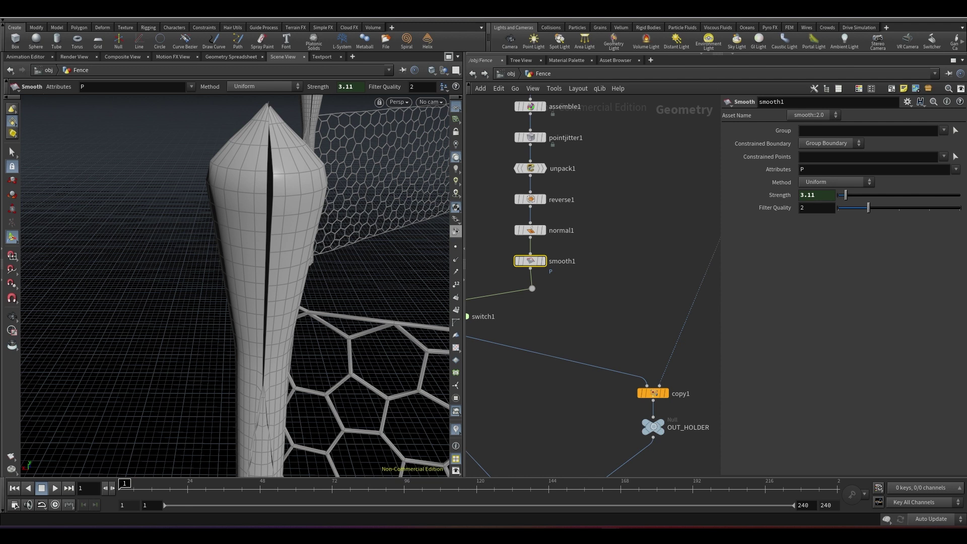